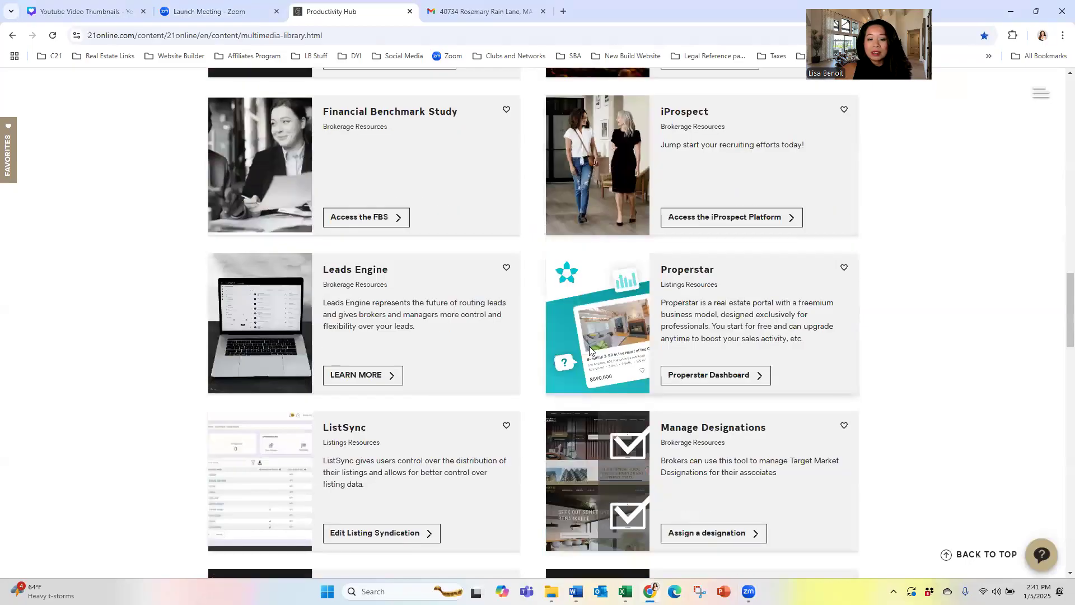
Scroll the Productivity Hub library down until the MoxiEngage card appears.
{"action": "scroll", "coordinate": [572, 346], "scroll_direction": "down", "scroll_amount": 4}
{"action": "scroll", "coordinate": [381, 323], "scroll_direction": "down", "scroll_amount": 10}
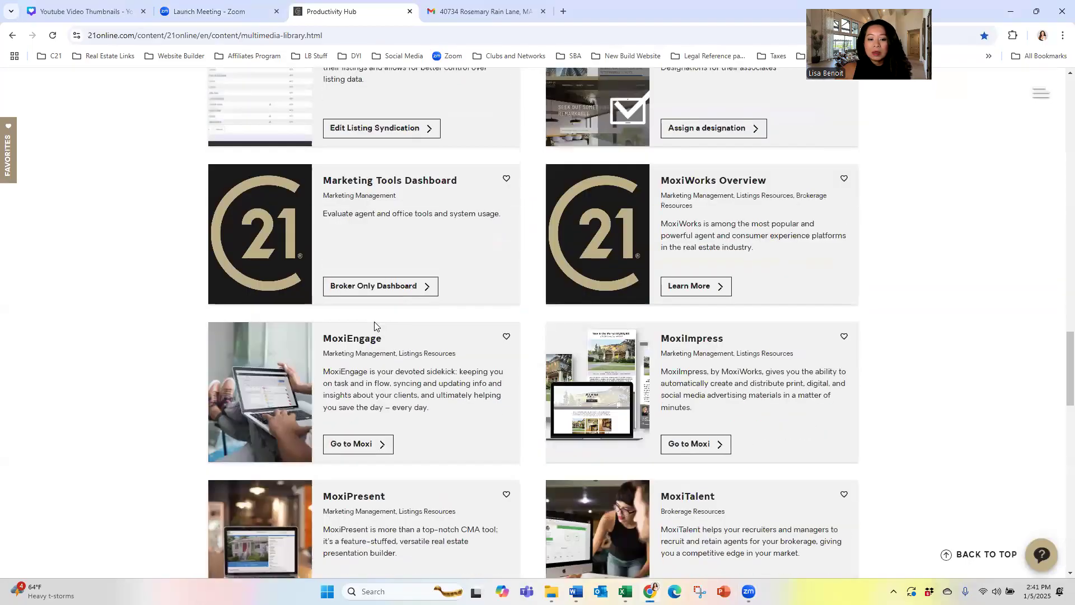
Launch Moxi from the MoxiEngage card, check the Canva and profile pages, then reach Engage.
{"action": "left_click", "coordinate": [360, 378]}
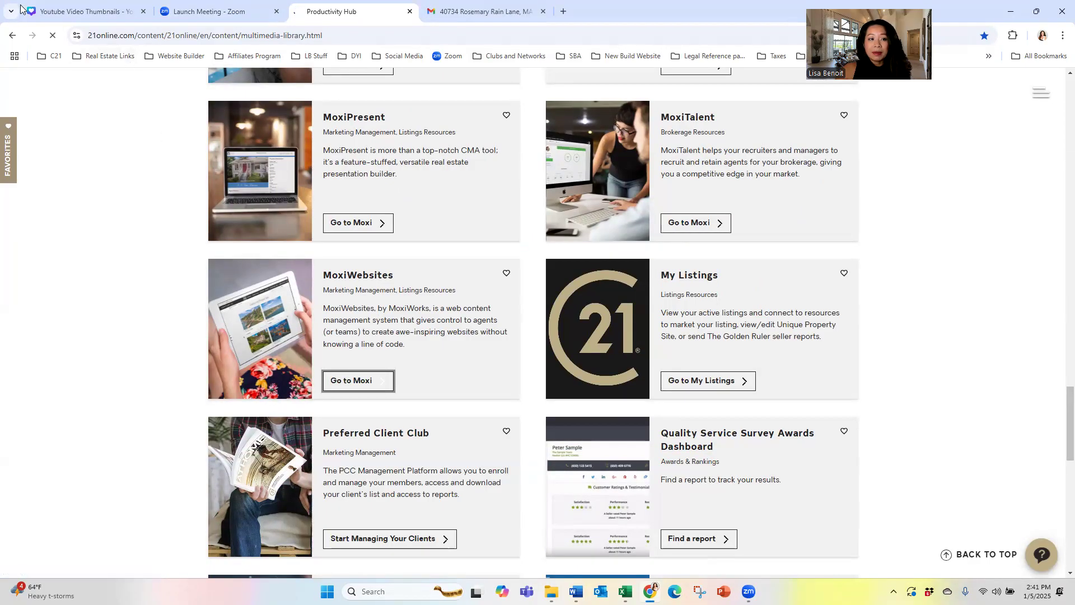
{"action": "left_click", "coordinate": [47, 10]}
{"action": "scroll", "coordinate": [391, 193], "scroll_direction": "up", "scroll_amount": 15}
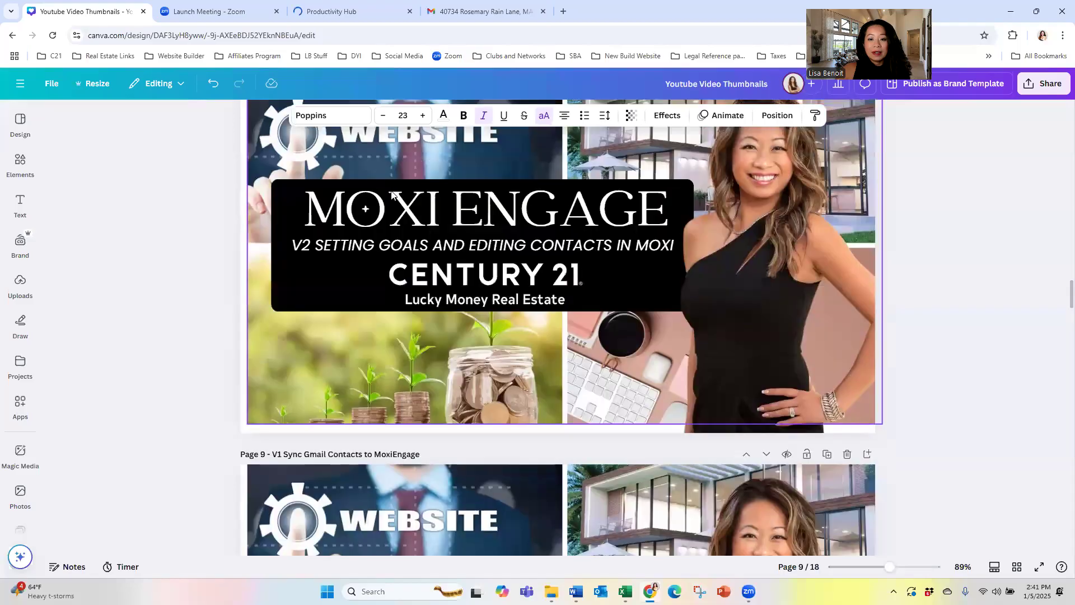
{"action": "scroll", "coordinate": [391, 188], "scroll_direction": "down", "scroll_amount": 5}
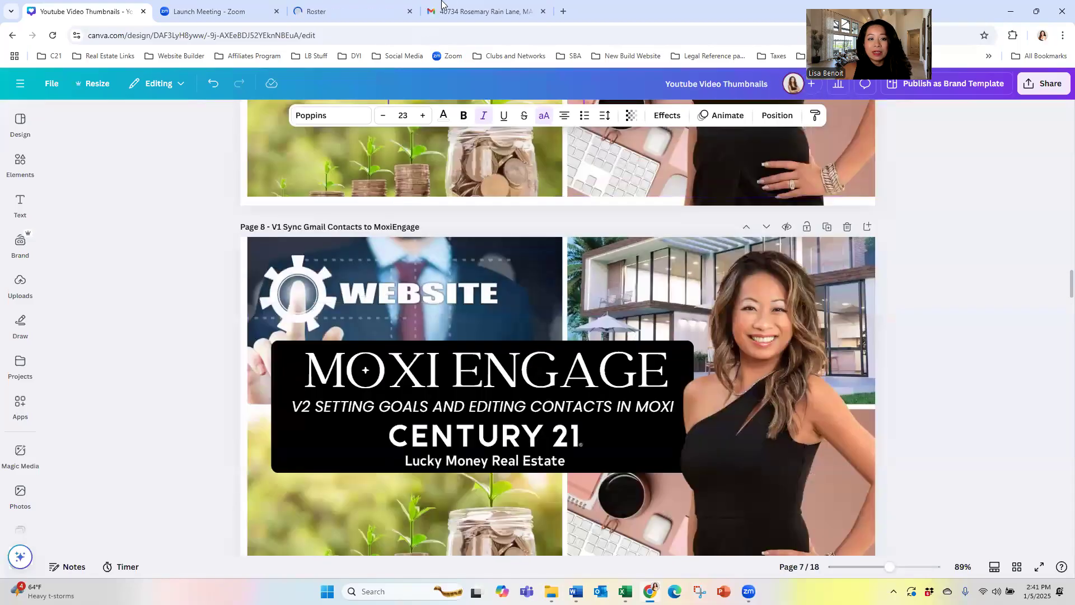
{"action": "left_click", "coordinate": [341, 11]}
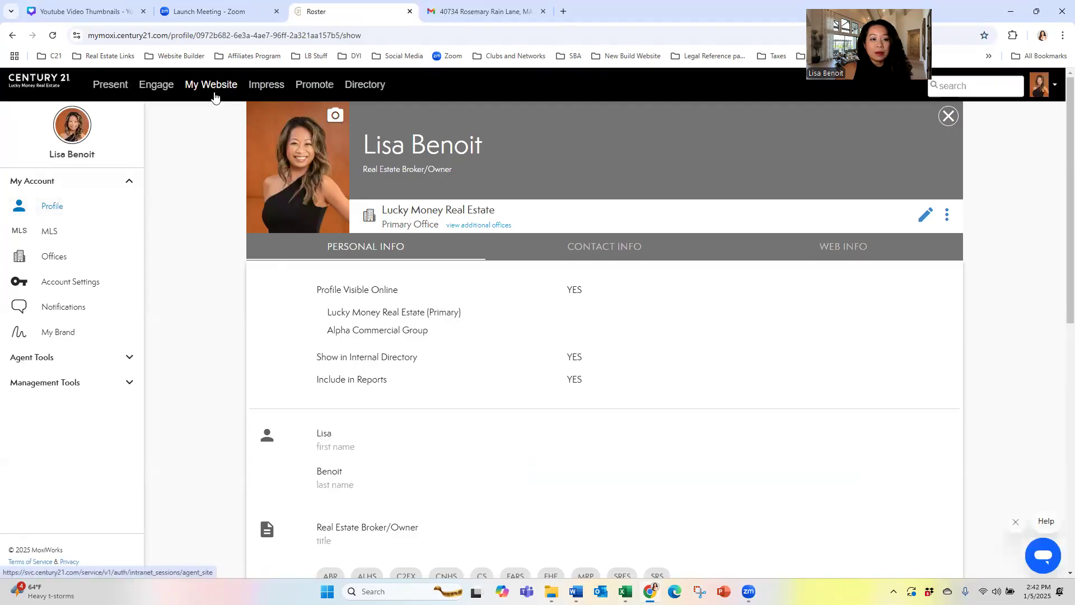
{"action": "left_click", "coordinate": [153, 90]}
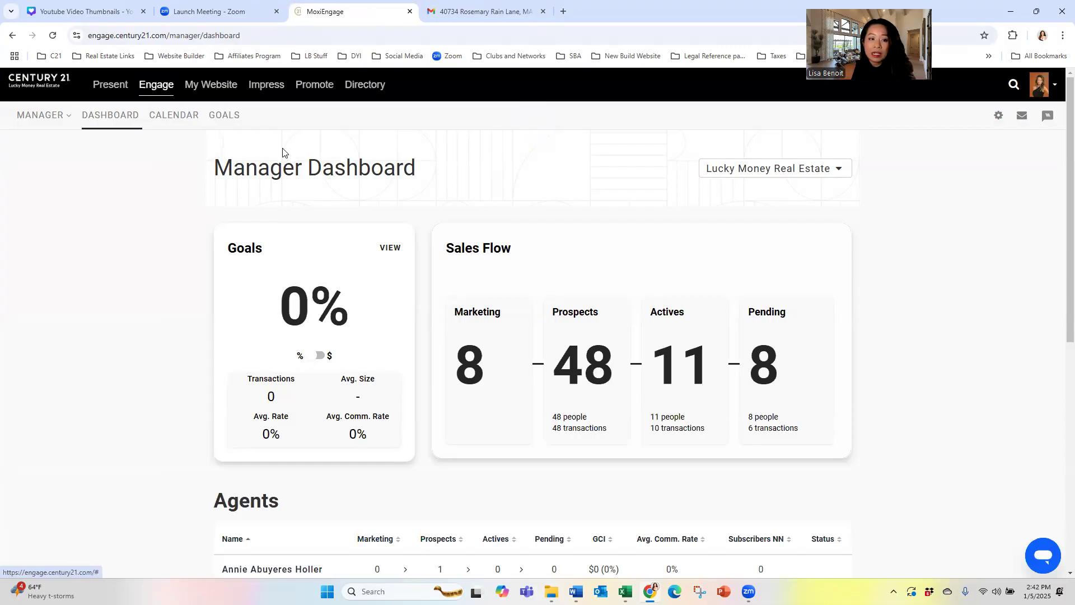
Review the Manager Dashboard and its office list, then expand the MANAGER mode dropdown.
{"action": "scroll", "coordinate": [293, 173], "scroll_direction": "down", "scroll_amount": 4}
{"action": "scroll", "coordinate": [301, 185], "scroll_direction": "up", "scroll_amount": 5}
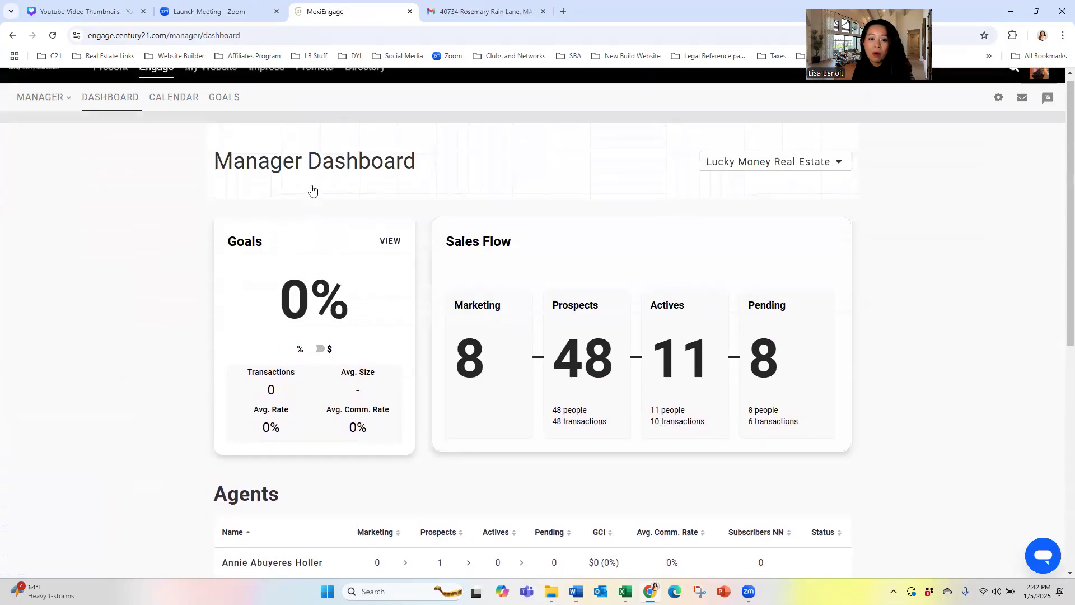
{"action": "left_click", "coordinate": [799, 170]}
{"action": "left_click", "coordinate": [603, 170]}
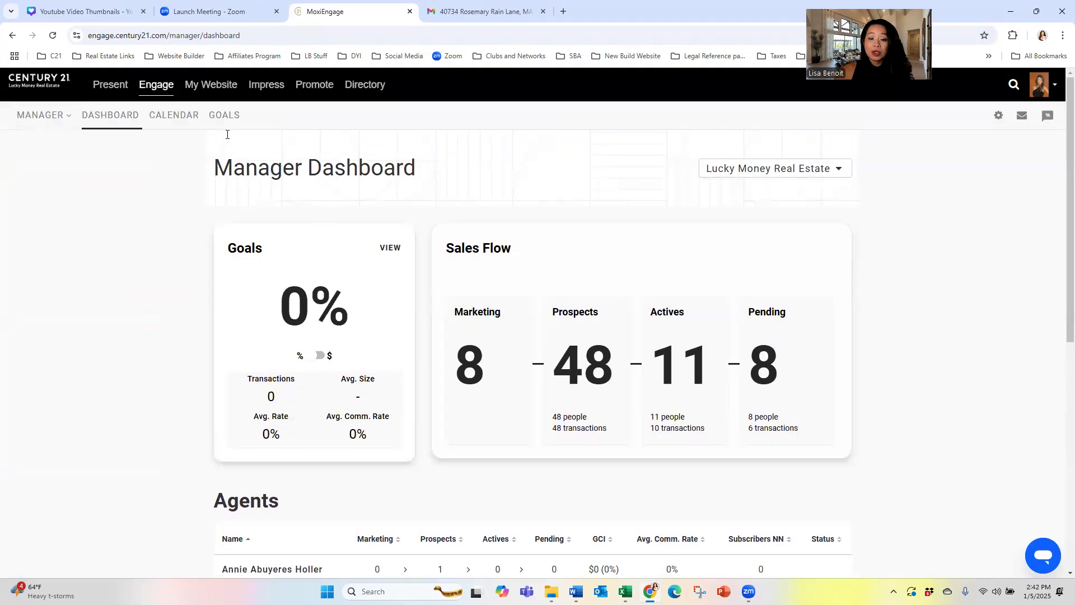
{"action": "left_click", "coordinate": [70, 115]}
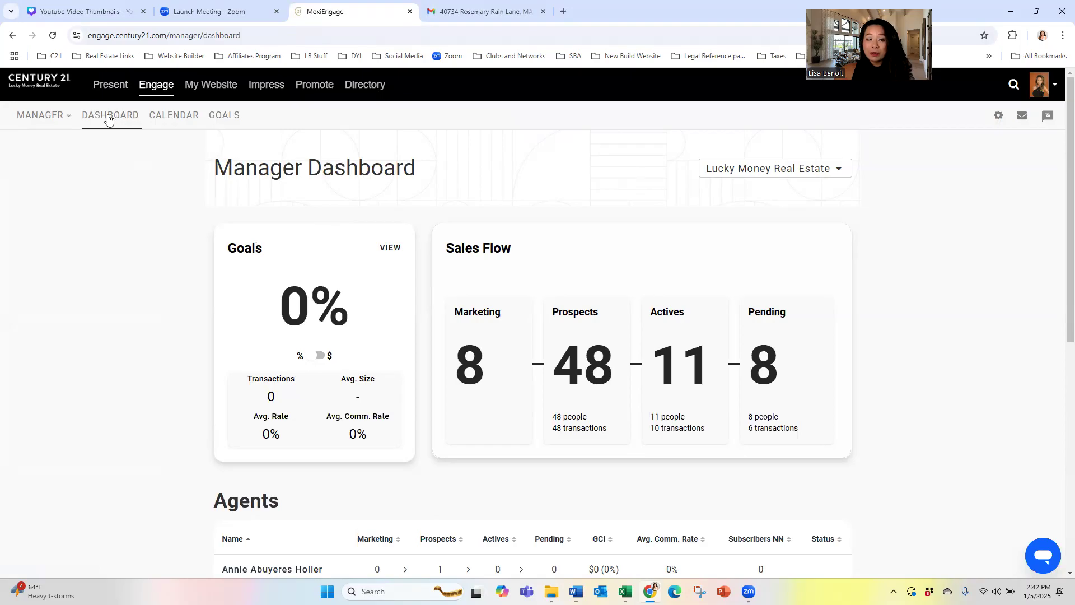
{"action": "mouse_move", "coordinate": [56, 116]}
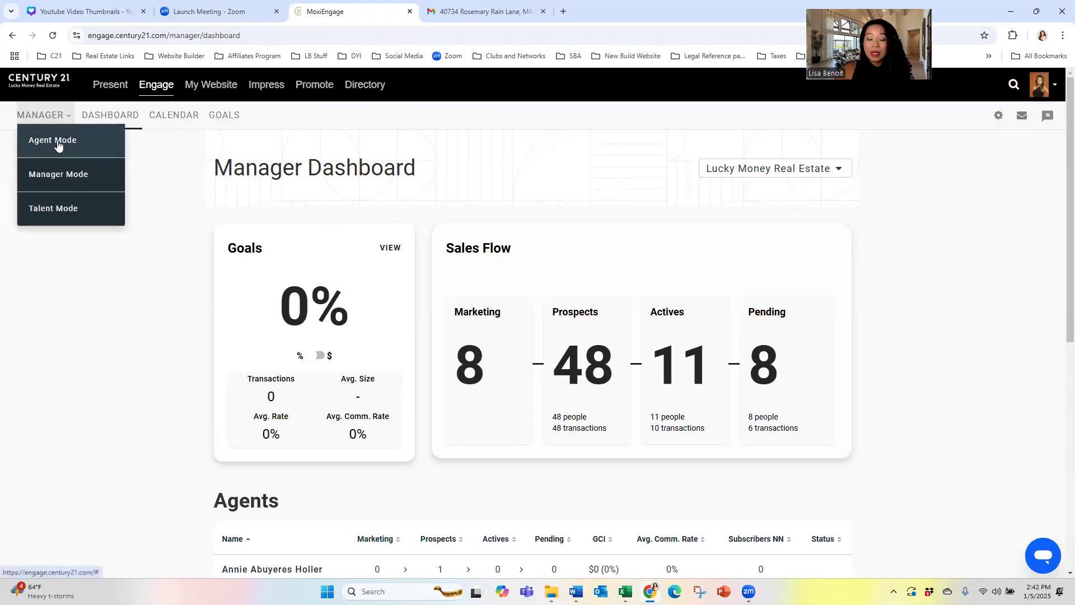
Switch to Agent Mode and browse the reach-outs, email interactions and To-do List.
{"action": "left_click", "coordinate": [58, 145]}
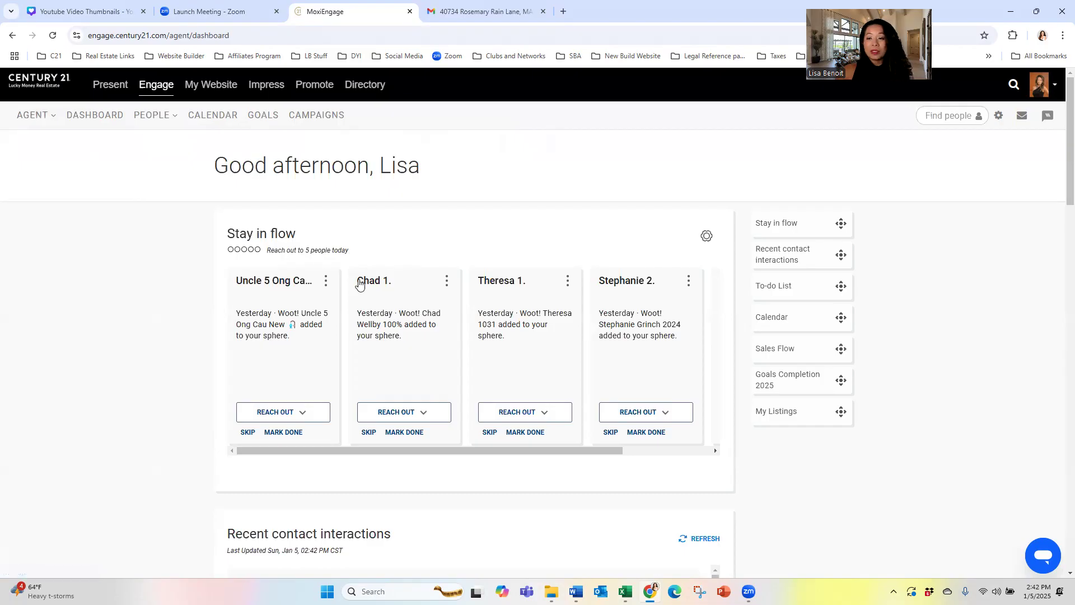
{"action": "scroll", "coordinate": [396, 272], "scroll_direction": "down", "scroll_amount": 4}
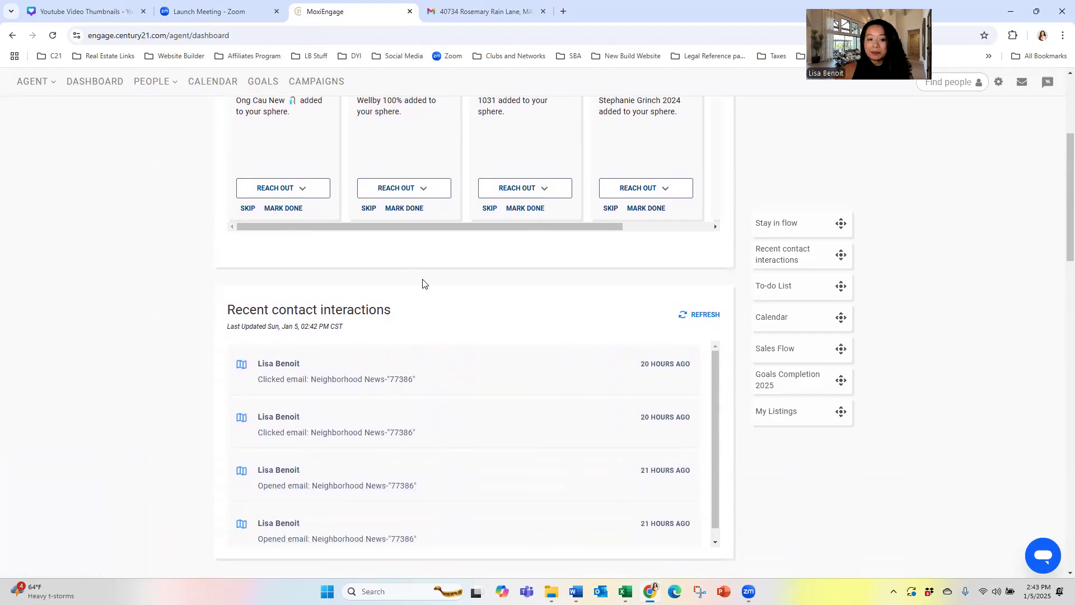
{"action": "scroll", "coordinate": [423, 283], "scroll_direction": "down", "scroll_amount": 3}
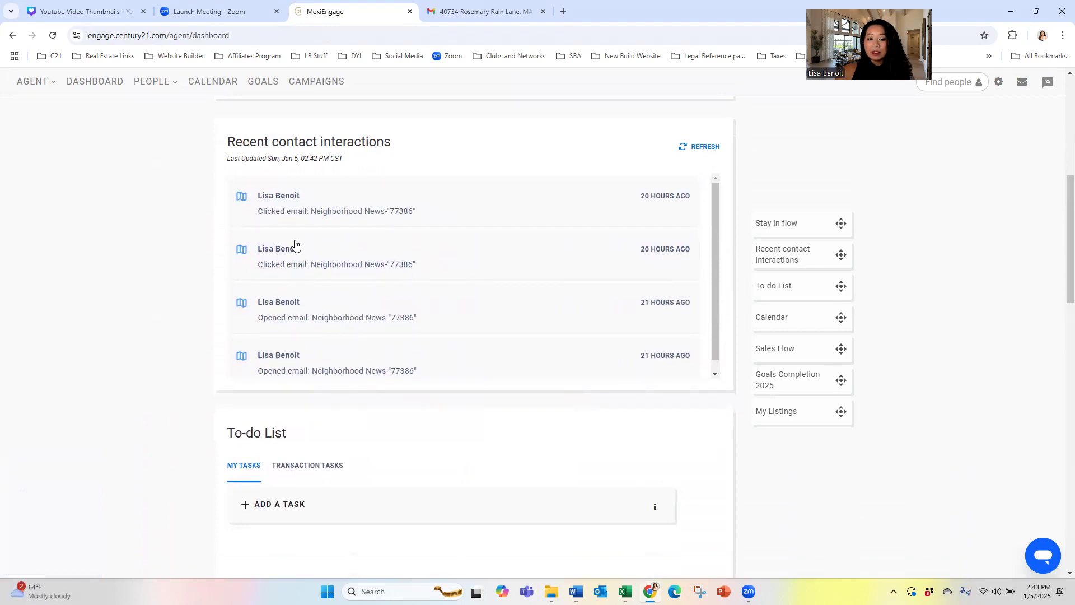
{"action": "scroll", "coordinate": [540, 276], "scroll_direction": "up", "scroll_amount": 7}
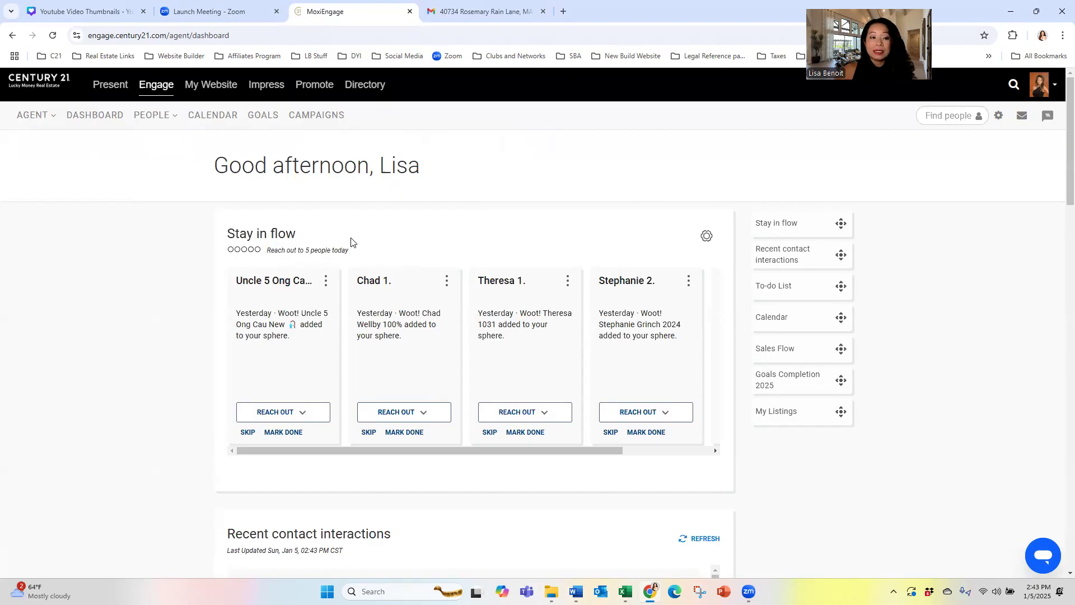
{"action": "mouse_move", "coordinate": [184, 121]}
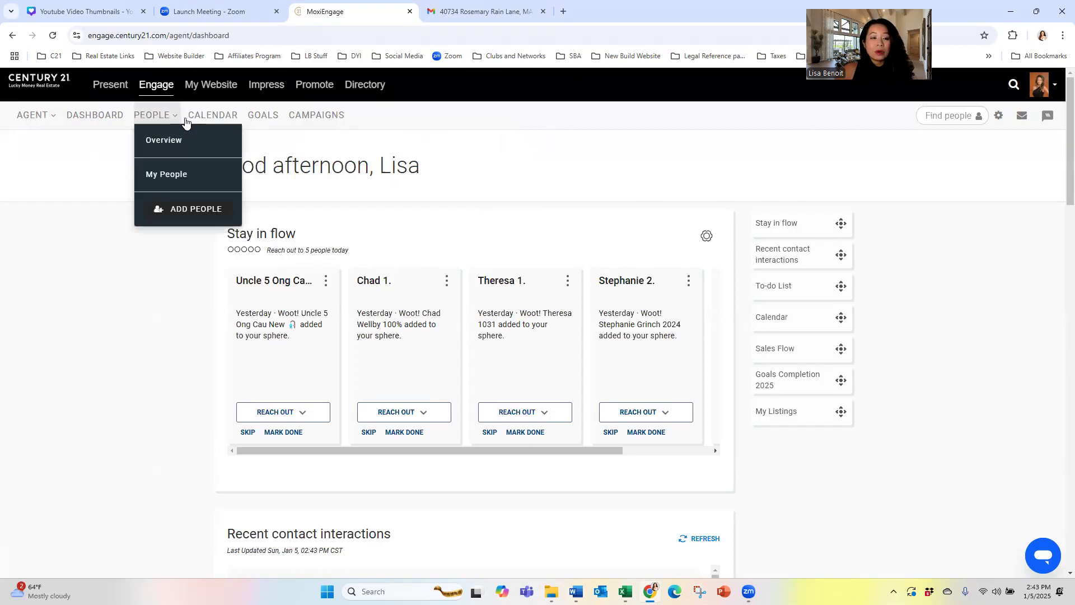
Open My People and scroll through the 1982 contacts and their group tags.
{"action": "left_click", "coordinate": [173, 177]}
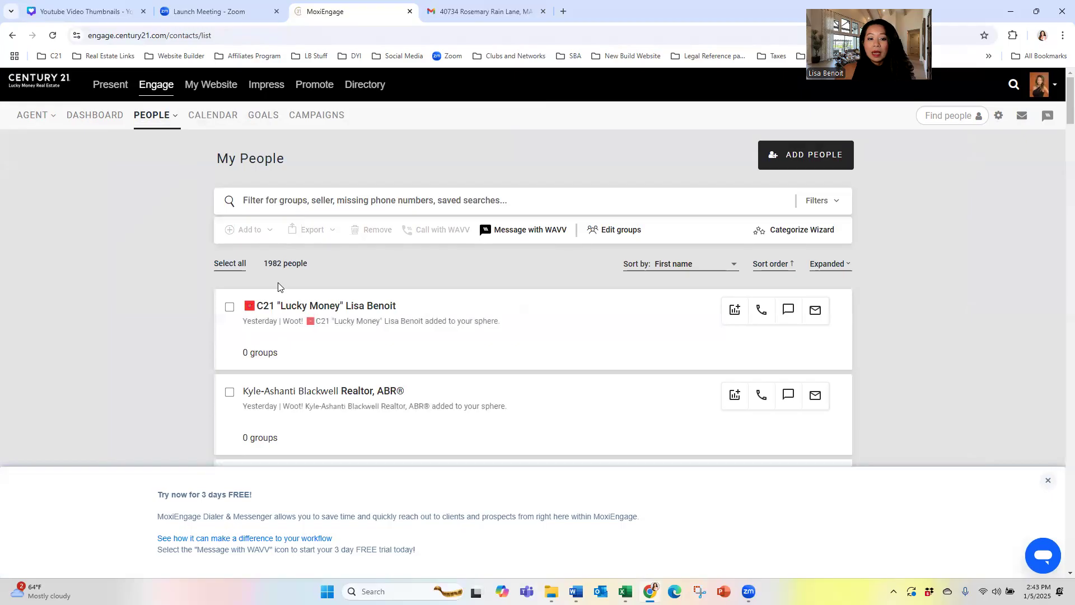
{"action": "scroll", "coordinate": [306, 312], "scroll_direction": "down", "scroll_amount": 8}
{"action": "scroll", "coordinate": [311, 314], "scroll_direction": "up", "scroll_amount": 3}
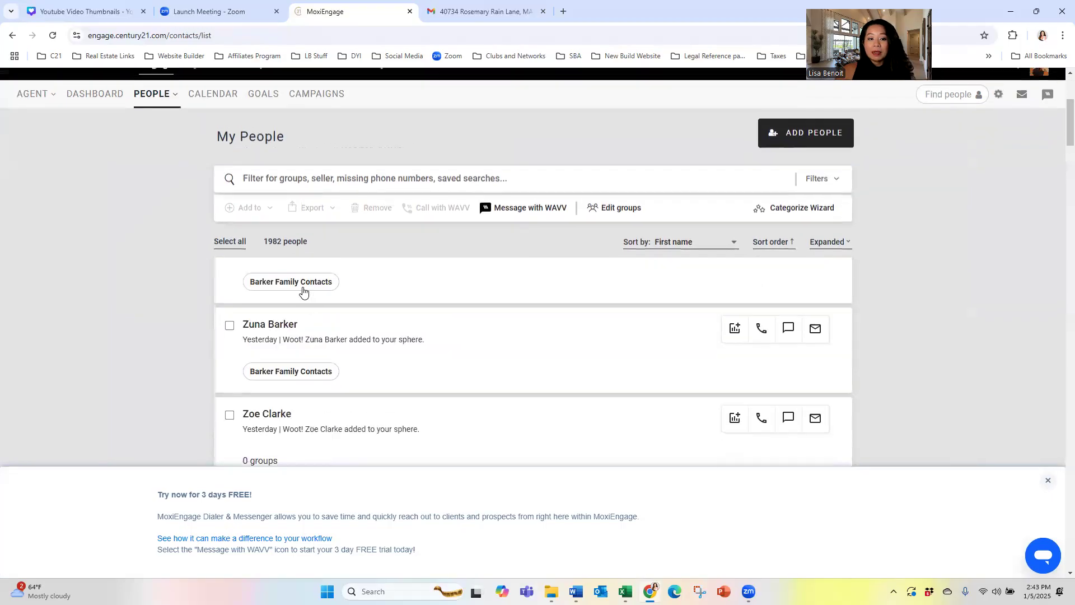
{"action": "scroll", "coordinate": [303, 296], "scroll_direction": "up", "scroll_amount": 2}
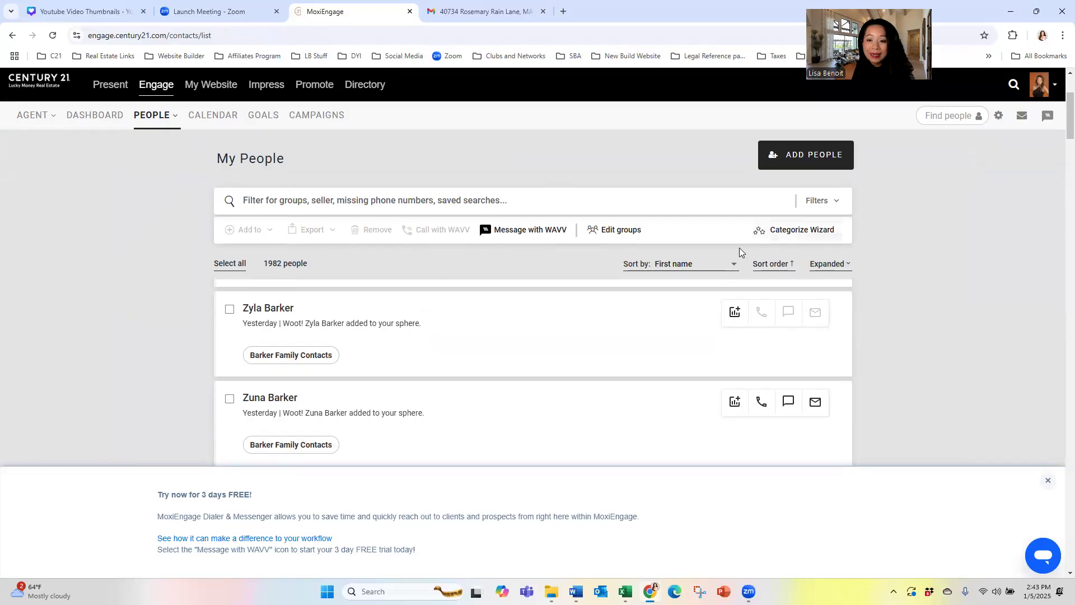
Scroll through the Edit groups list, from Attorneys to Barker Family Contacts, then close it.
{"action": "left_click", "coordinate": [623, 232]}
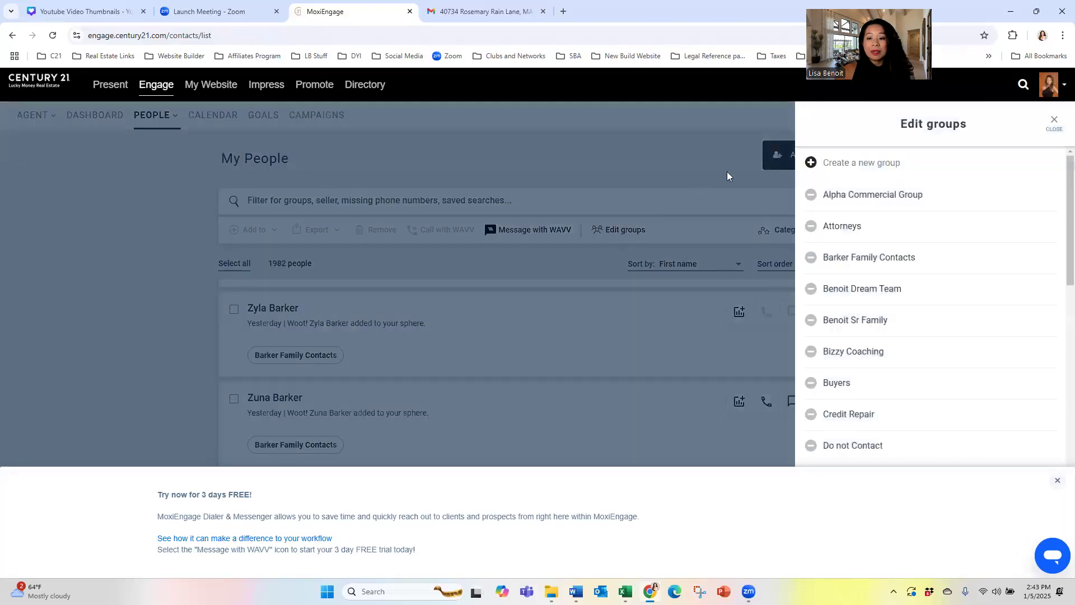
{"action": "scroll", "coordinate": [897, 213], "scroll_direction": "down", "scroll_amount": 10}
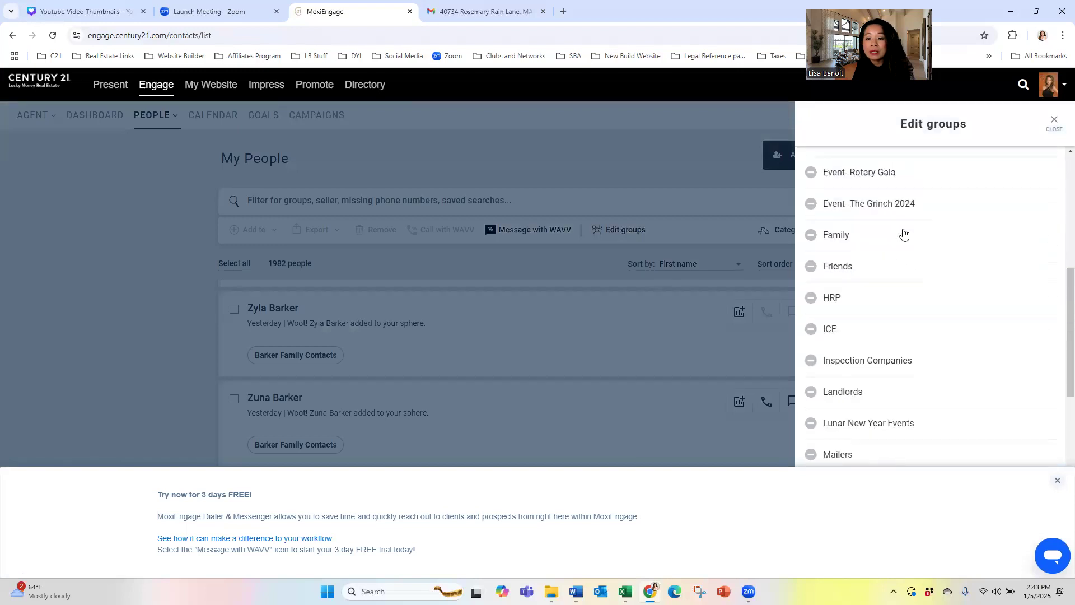
{"action": "scroll", "coordinate": [924, 232], "scroll_direction": "down", "scroll_amount": 2}
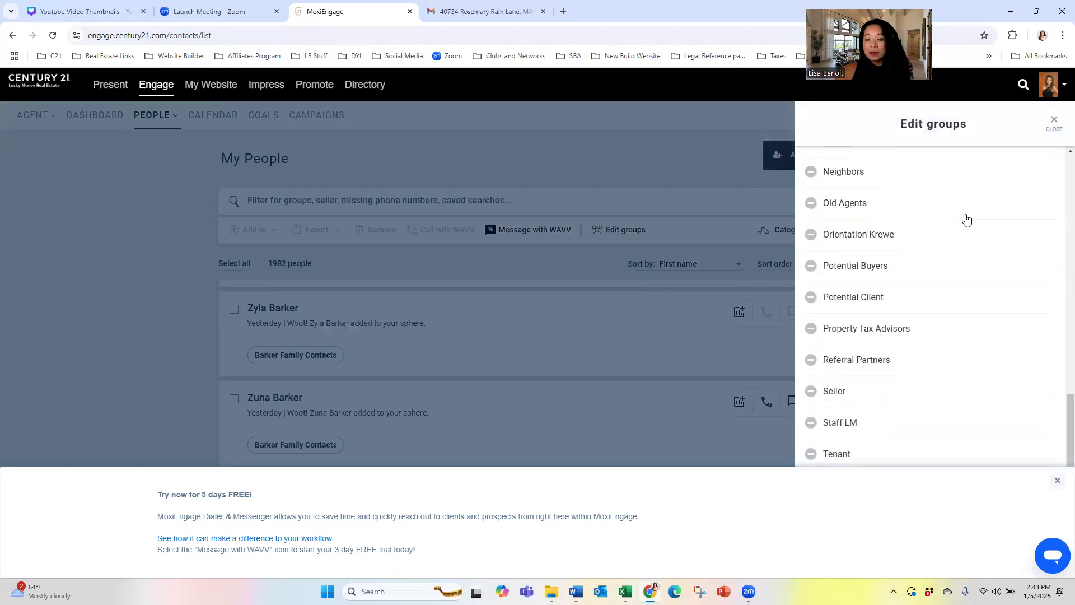
{"action": "scroll", "coordinate": [967, 226], "scroll_direction": "up", "scroll_amount": 1}
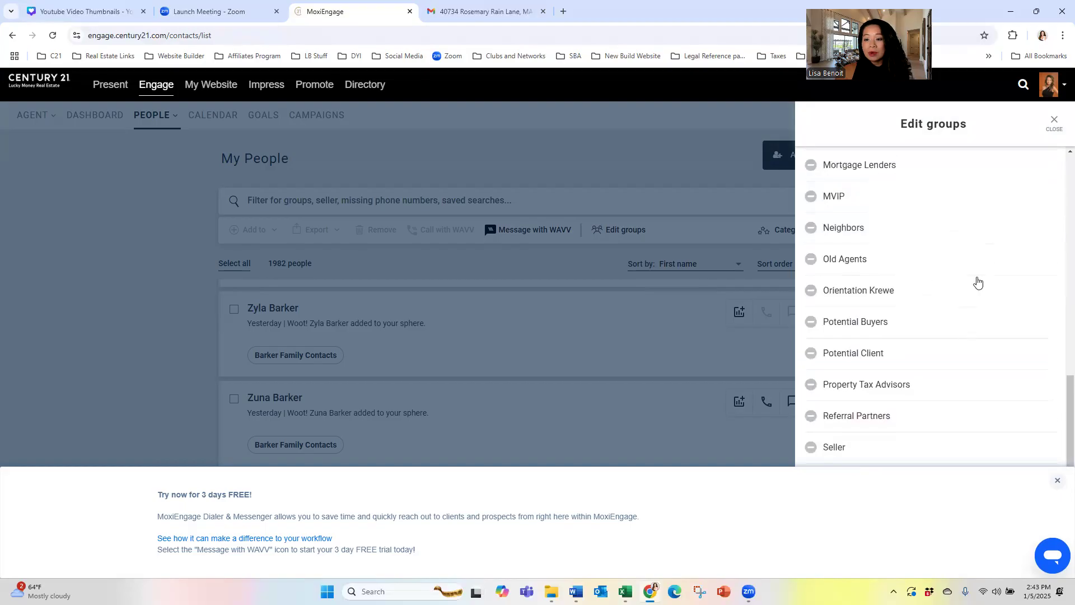
{"action": "scroll", "coordinate": [908, 252], "scroll_direction": "up", "scroll_amount": 11}
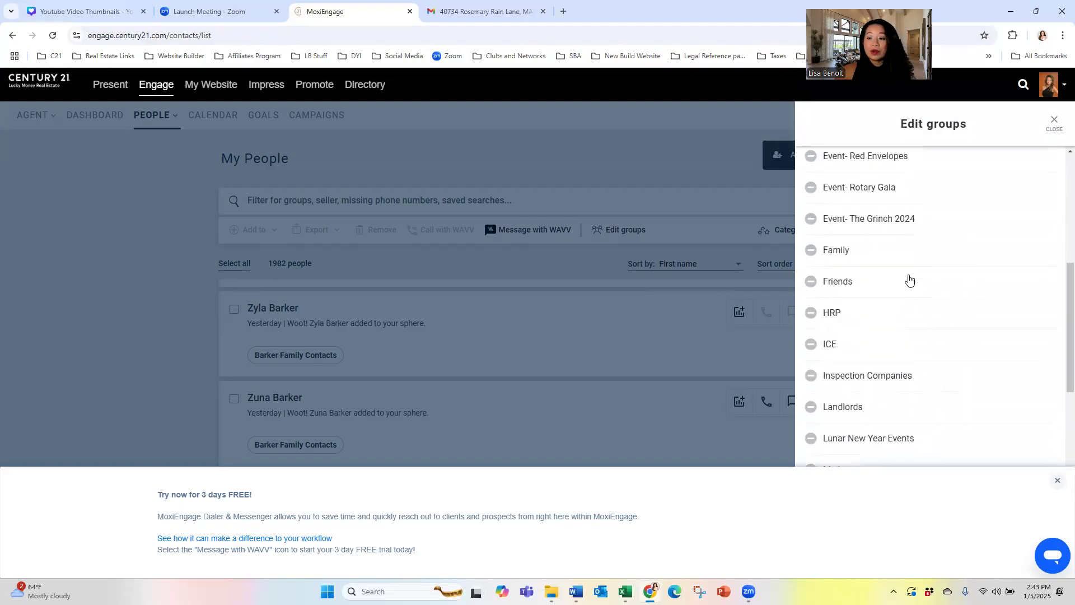
{"action": "scroll", "coordinate": [907, 268], "scroll_direction": "up", "scroll_amount": 1}
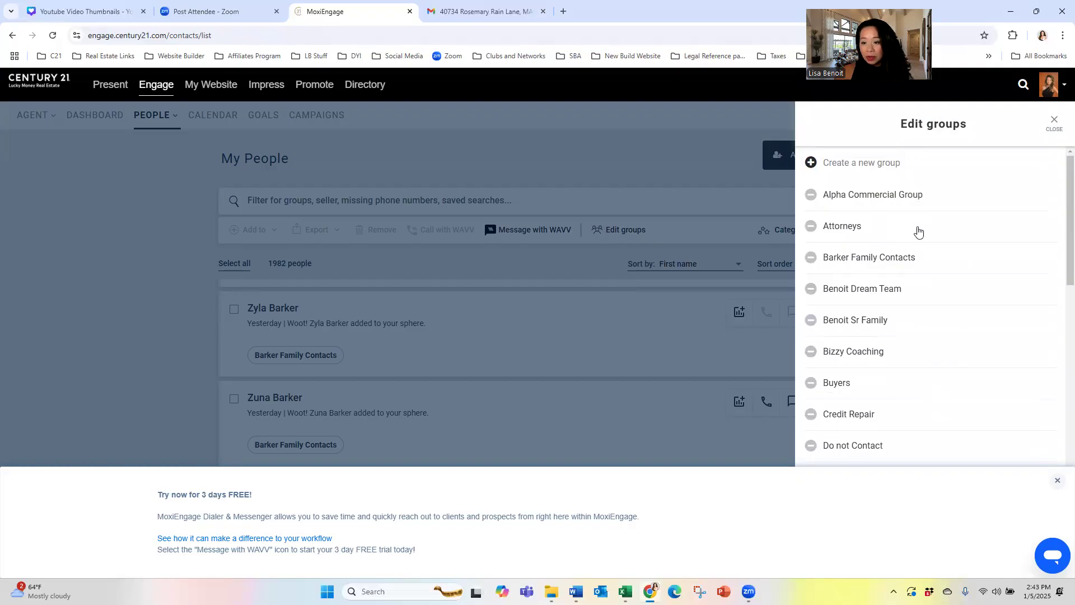
{"action": "scroll", "coordinate": [918, 232], "scroll_direction": "down", "scroll_amount": 1}
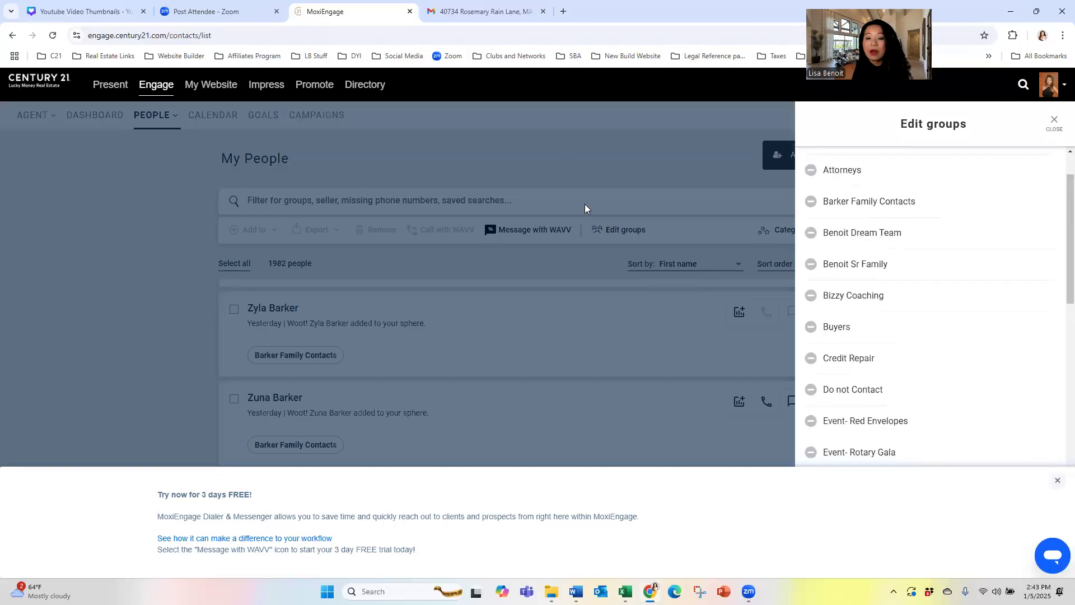
{"action": "left_click", "coordinate": [1052, 120]}
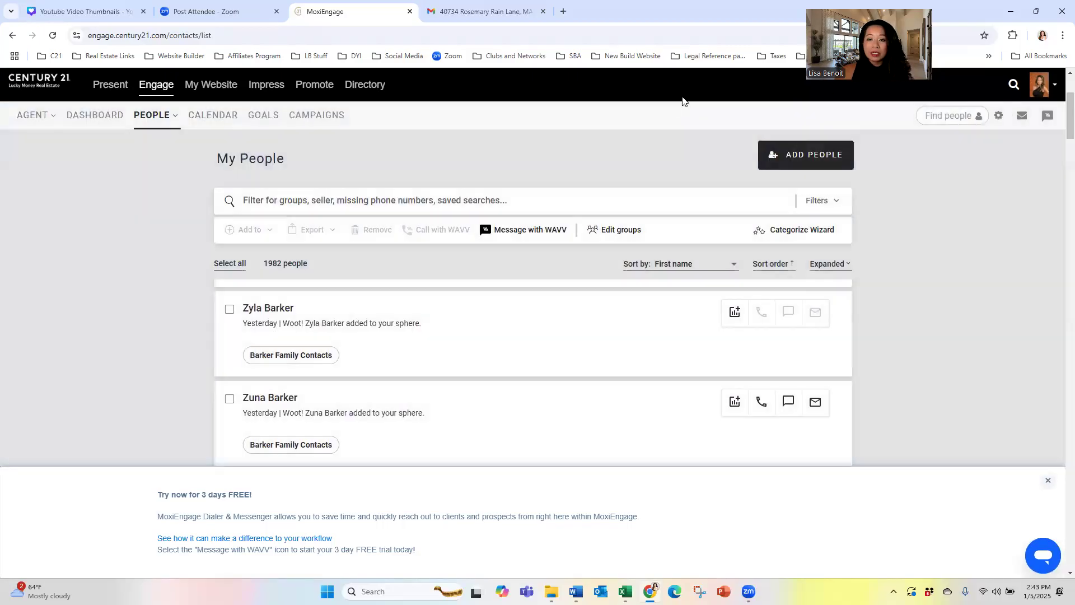
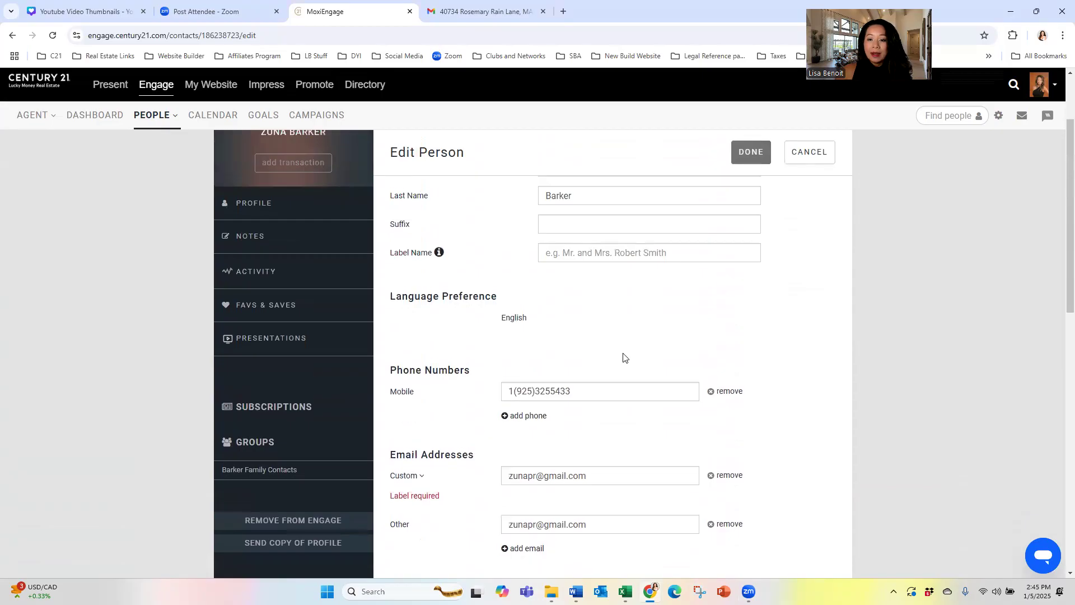
Discard the contact edits and return to the full My People list of 1982 contacts.
{"action": "left_click", "coordinate": [810, 212]}
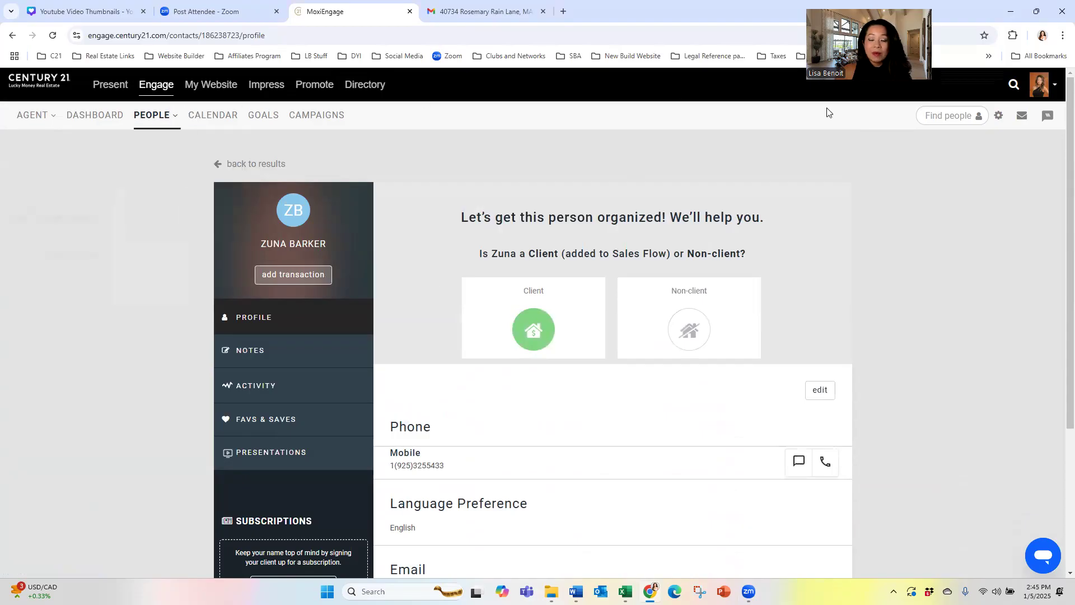
{"action": "scroll", "coordinate": [559, 391], "scroll_direction": "down", "scroll_amount": 4}
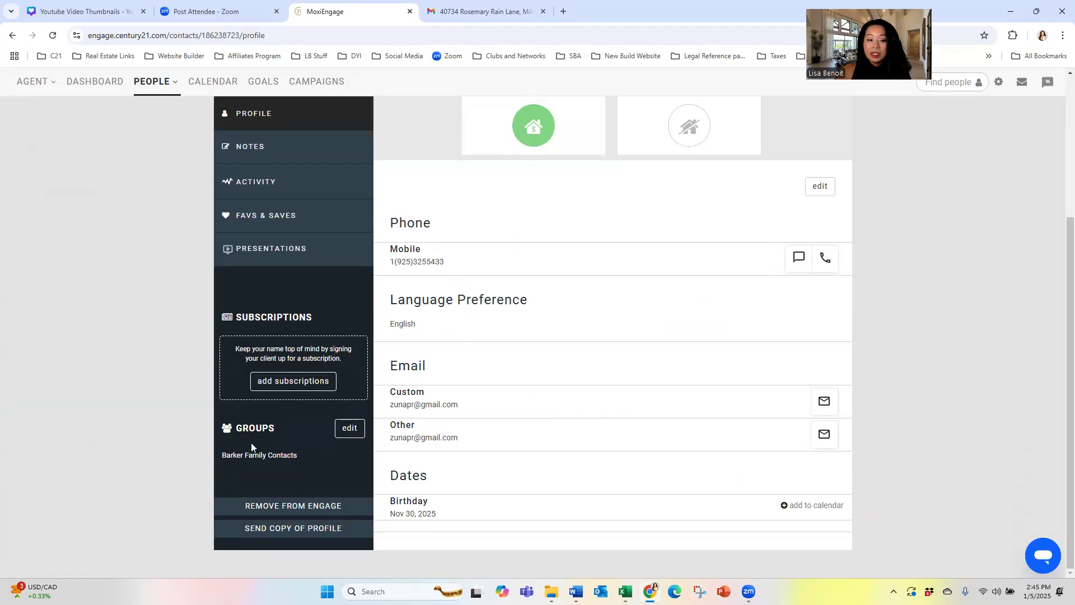
{"action": "scroll", "coordinate": [319, 432], "scroll_direction": "up", "scroll_amount": 4}
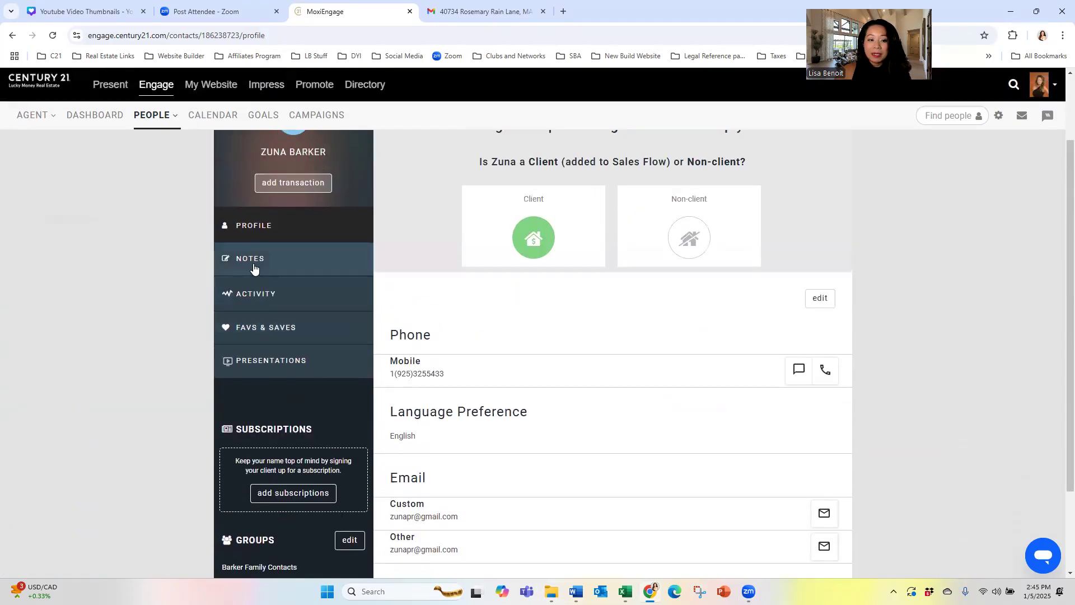
{"action": "scroll", "coordinate": [741, 426], "scroll_direction": "down", "scroll_amount": 2}
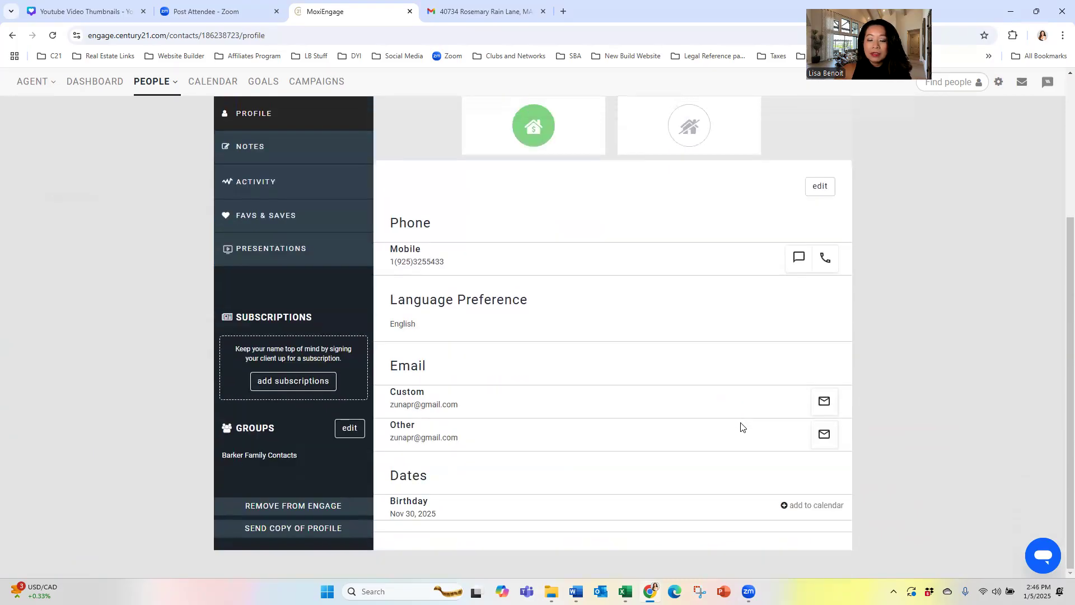
{"action": "scroll", "coordinate": [741, 426], "scroll_direction": "up", "scroll_amount": 3}
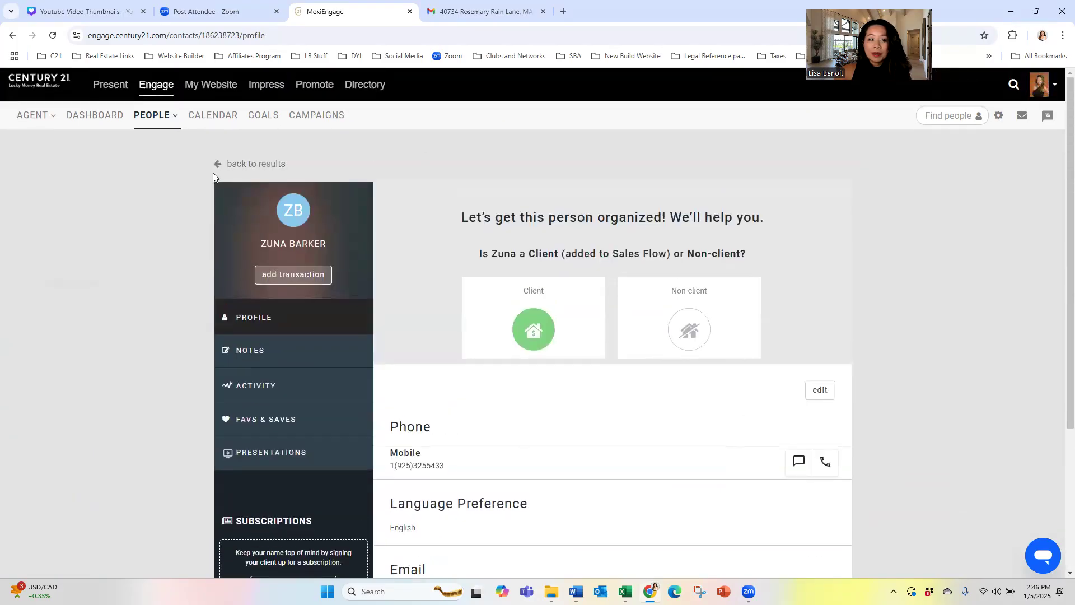
{"action": "left_click", "coordinate": [219, 164]}
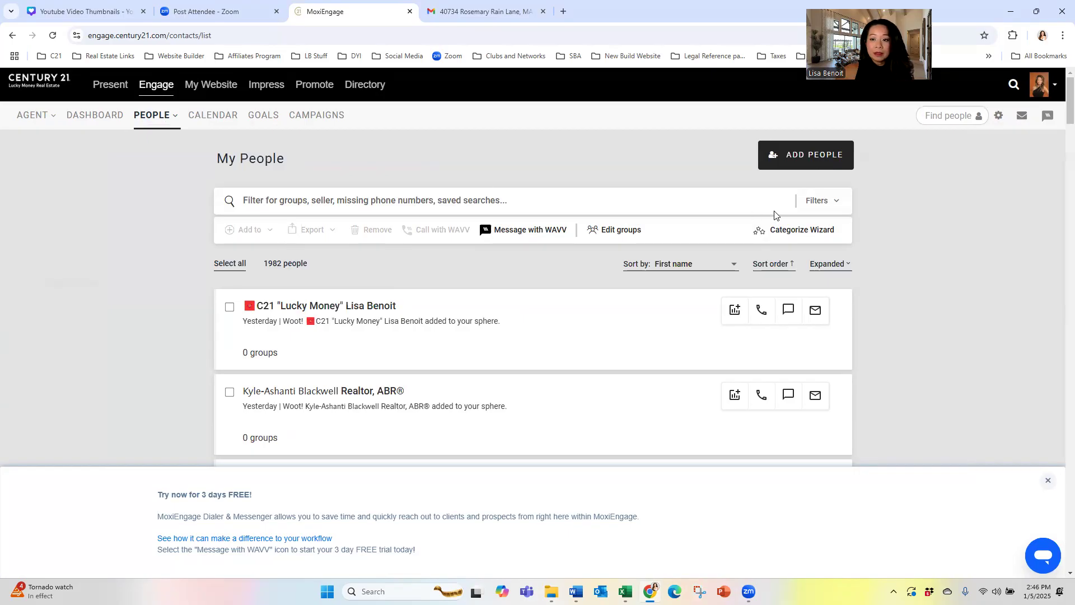
Filter My People by the agent's own name and open the matching contact.
{"action": "left_click", "coordinate": [450, 207]}
{"action": "type", "text": "Lisa Benoit"}
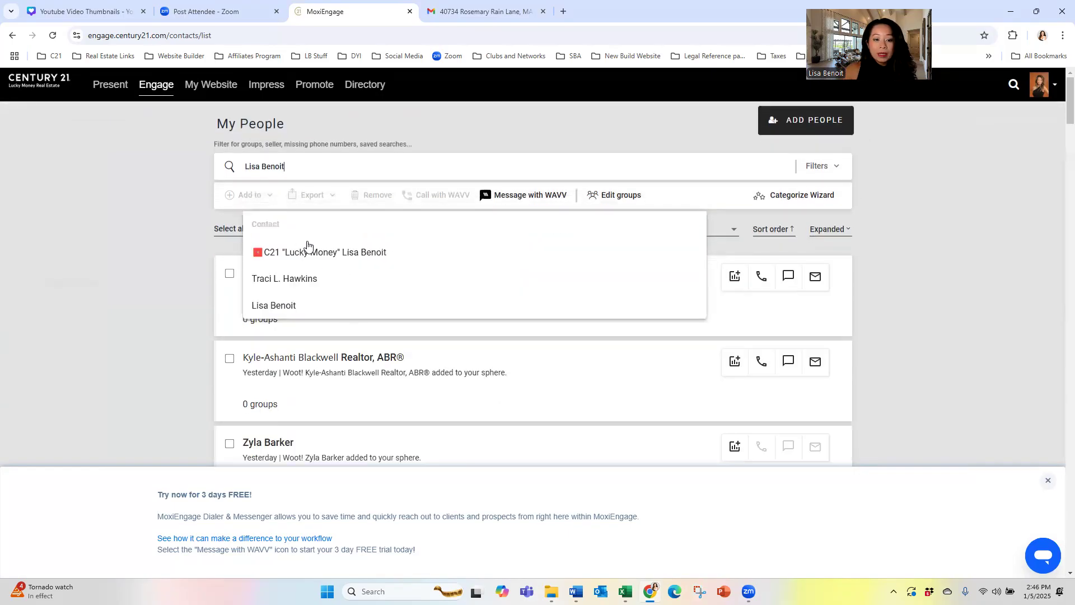
{"action": "left_click", "coordinate": [897, 288]}
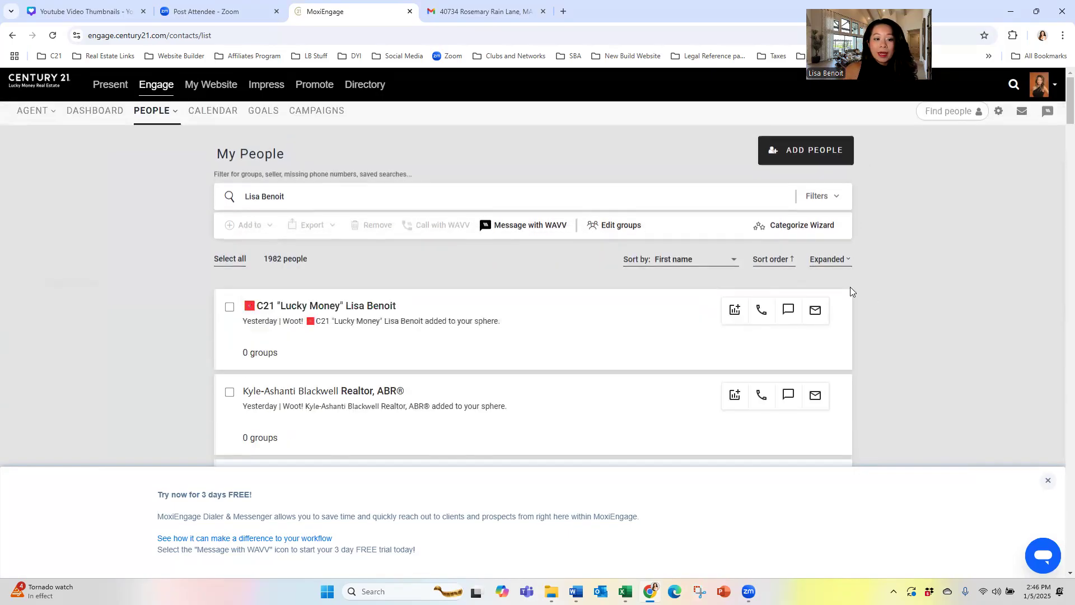
{"action": "left_click", "coordinate": [371, 304]}
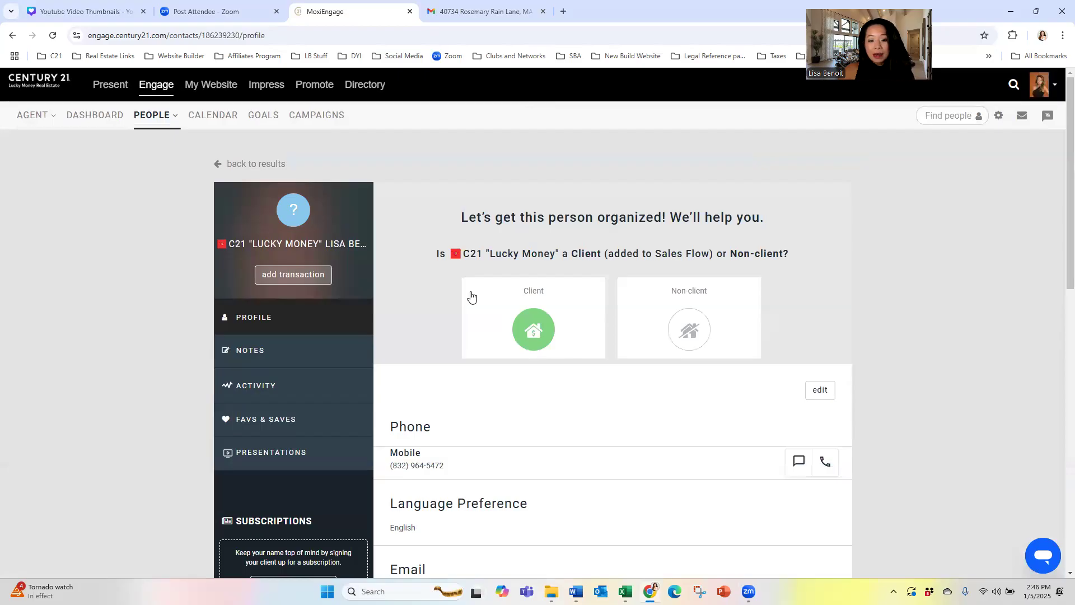
Scroll through the profile to review its phone, emails, address, birthday and websites.
{"action": "scroll", "coordinate": [471, 297], "scroll_direction": "down", "scroll_amount": 5}
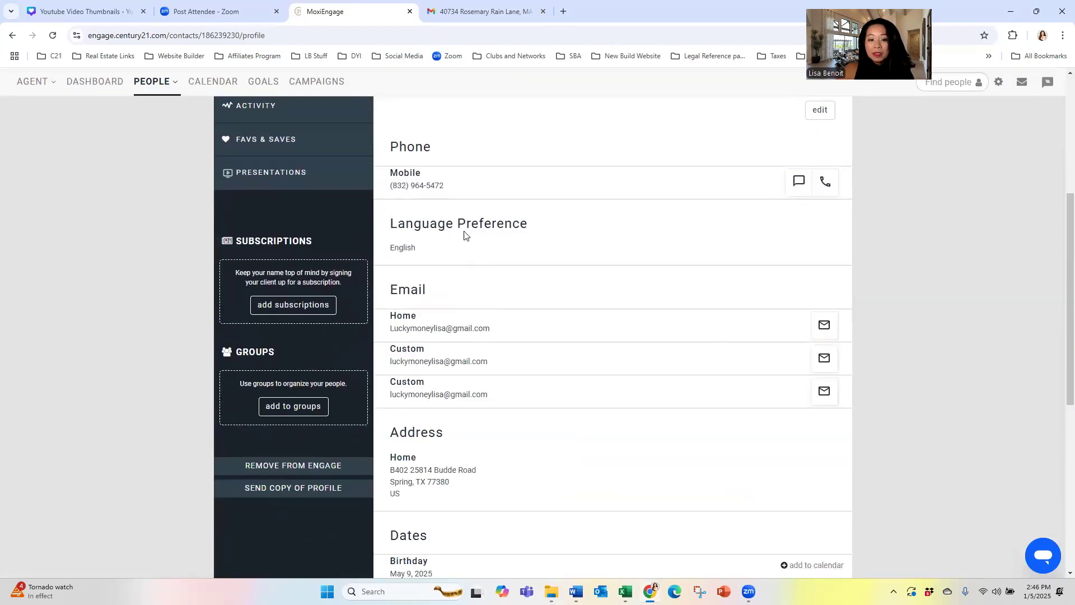
{"action": "scroll", "coordinate": [448, 260], "scroll_direction": "down", "scroll_amount": 5}
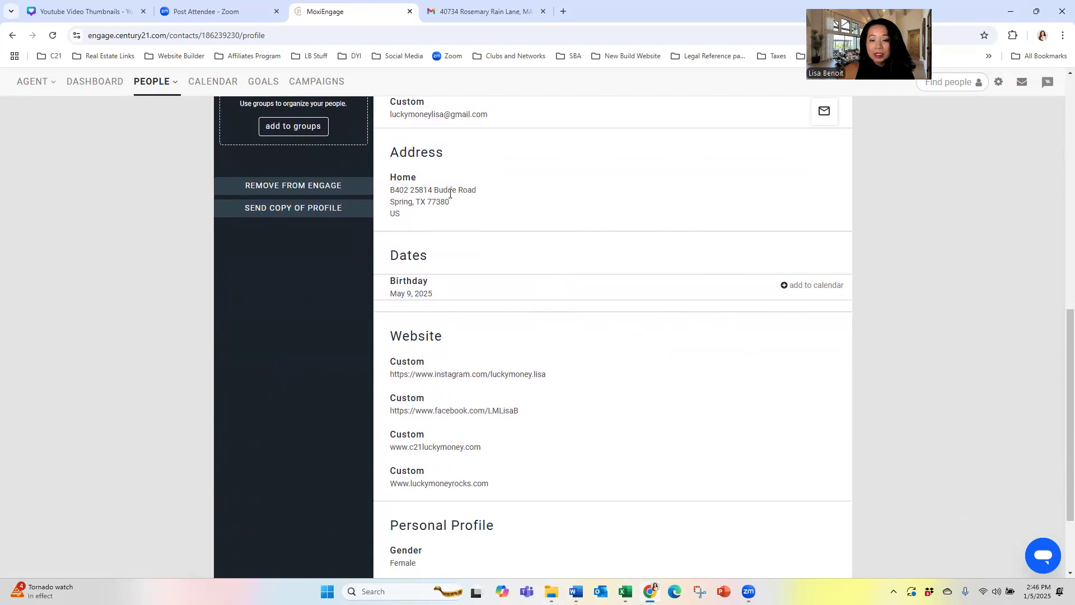
{"action": "scroll", "coordinate": [450, 194], "scroll_direction": "down", "scroll_amount": 3}
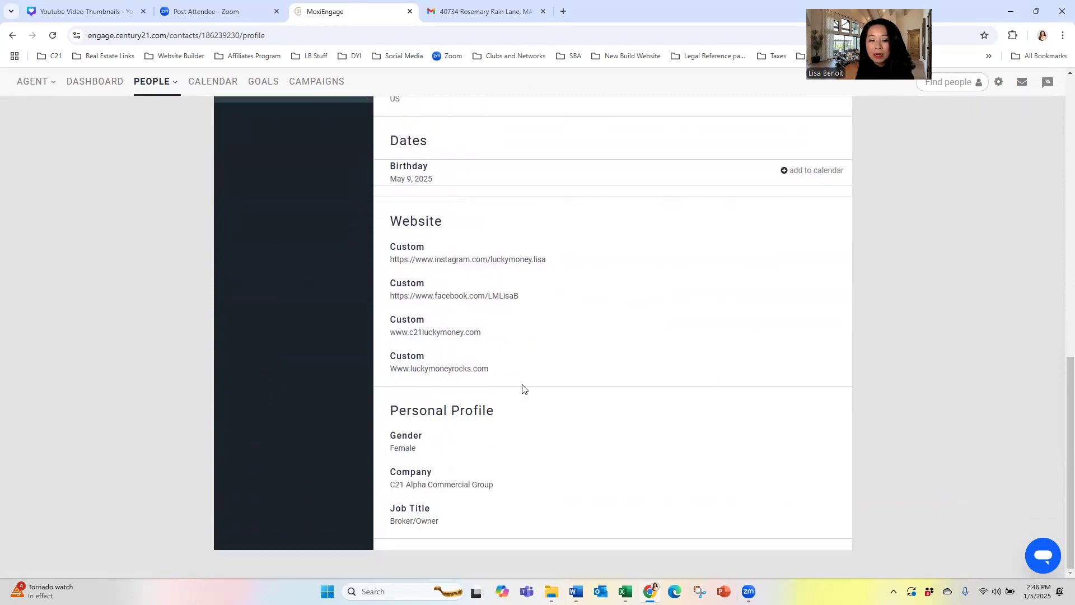
{"action": "scroll", "coordinate": [497, 524], "scroll_direction": "up", "scroll_amount": 6}
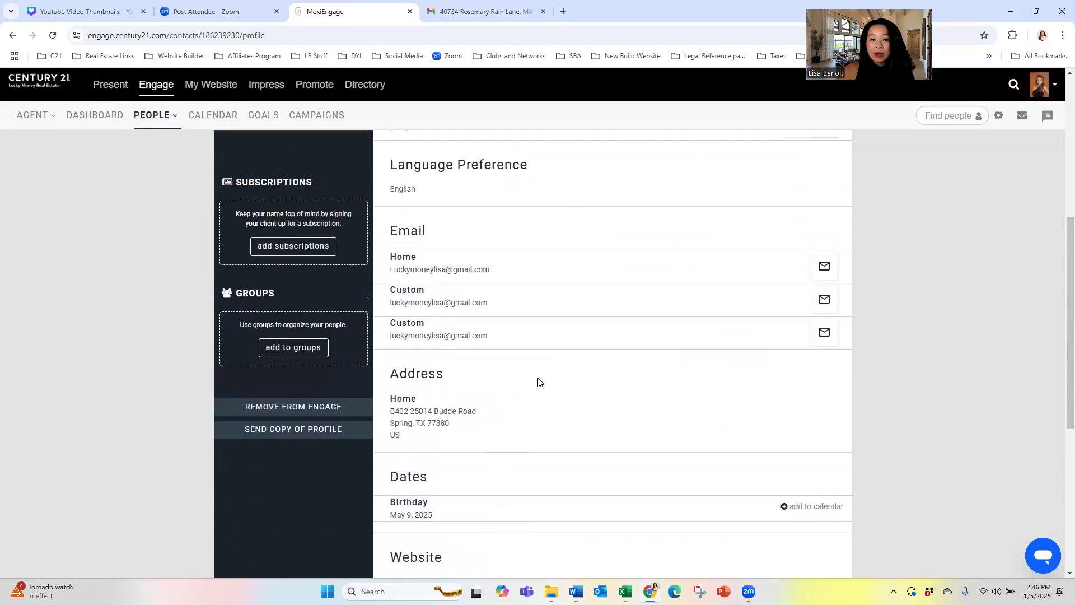
{"action": "scroll", "coordinate": [537, 382], "scroll_direction": "up", "scroll_amount": 3}
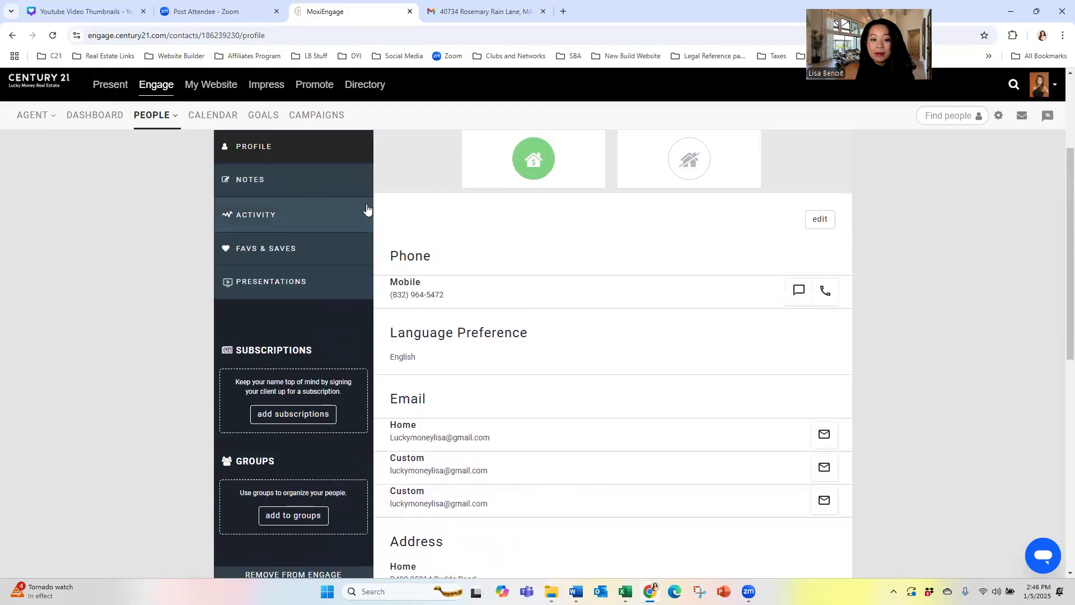
{"action": "scroll", "coordinate": [560, 269], "scroll_direction": "up", "scroll_amount": 2}
{"action": "scroll", "coordinate": [601, 279], "scroll_direction": "up", "scroll_amount": 1}
{"action": "scroll", "coordinate": [782, 302], "scroll_direction": "down", "scroll_amount": 3}
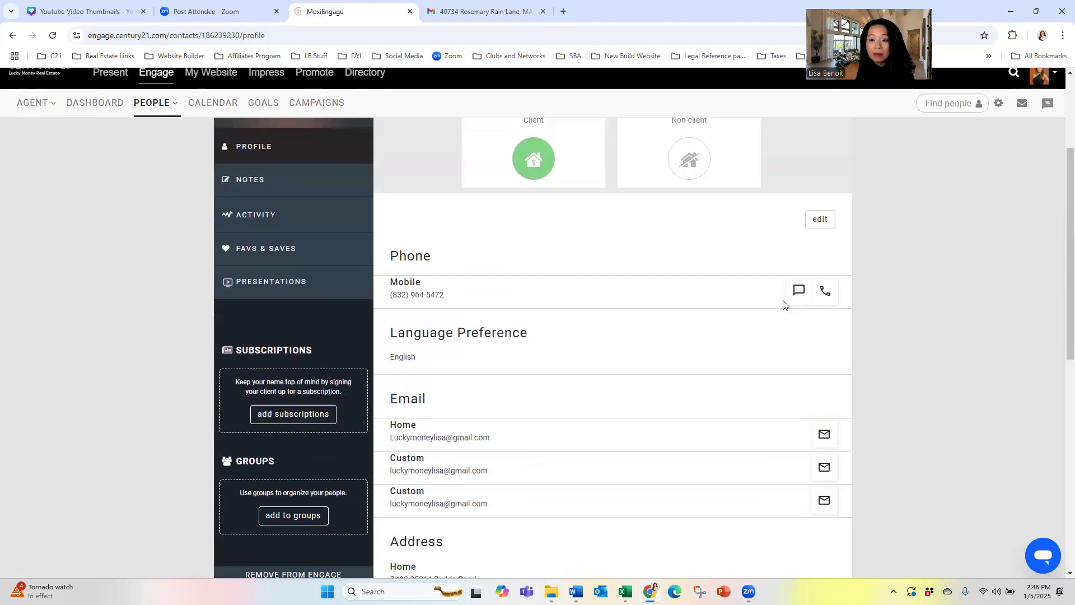
Relabel the custom email as Work and remove the duplicate third email.
{"action": "left_click", "coordinate": [818, 224]}
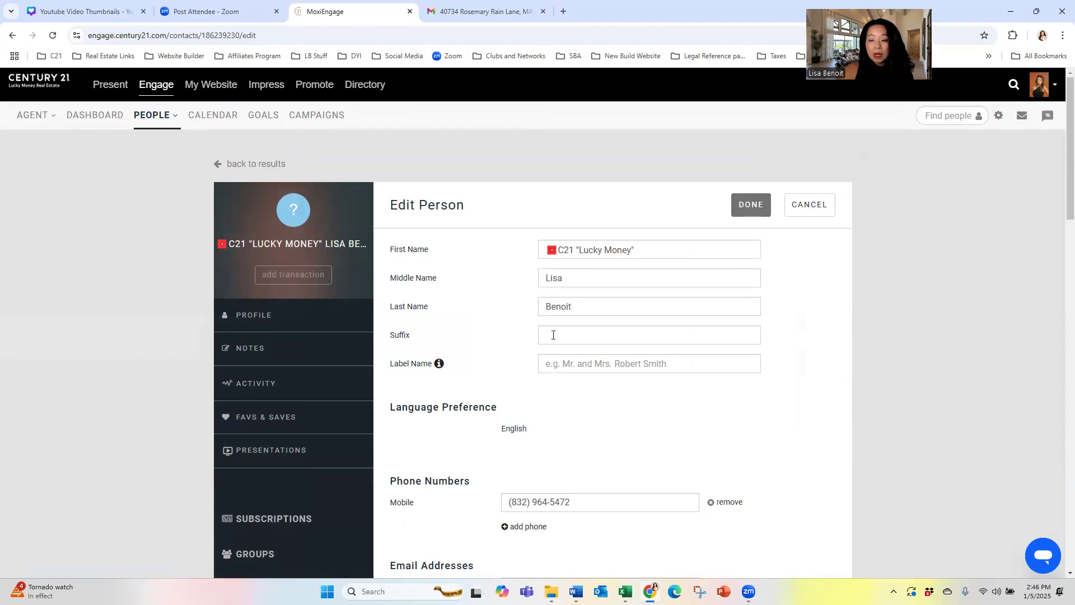
{"action": "scroll", "coordinate": [595, 353], "scroll_direction": "down", "scroll_amount": 4}
{"action": "scroll", "coordinate": [593, 332], "scroll_direction": "down", "scroll_amount": 2}
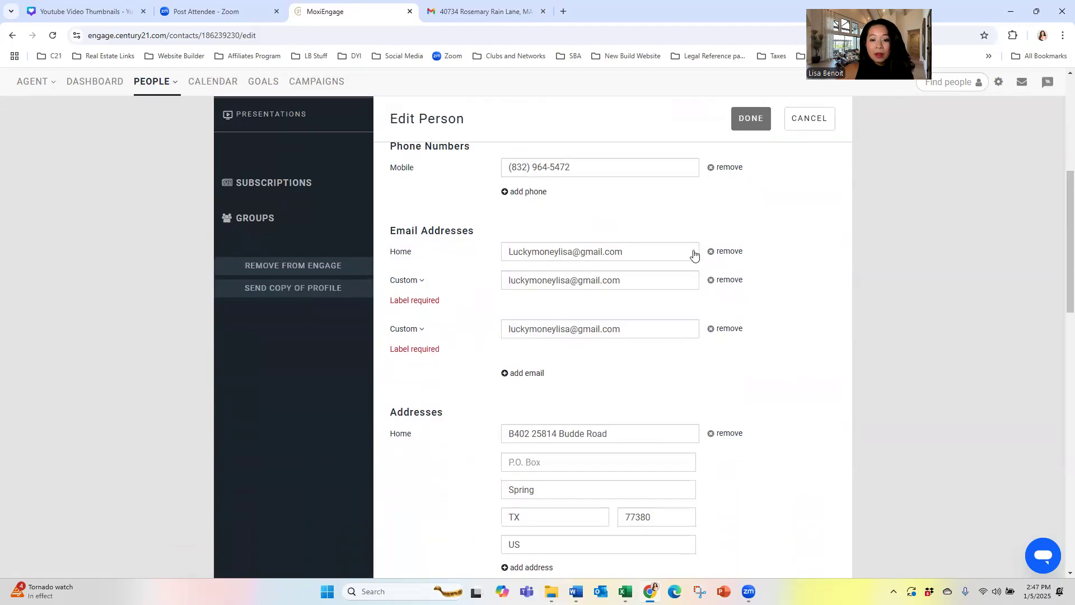
{"action": "left_click", "coordinate": [419, 280]}
{"action": "type", "text": "Work"}
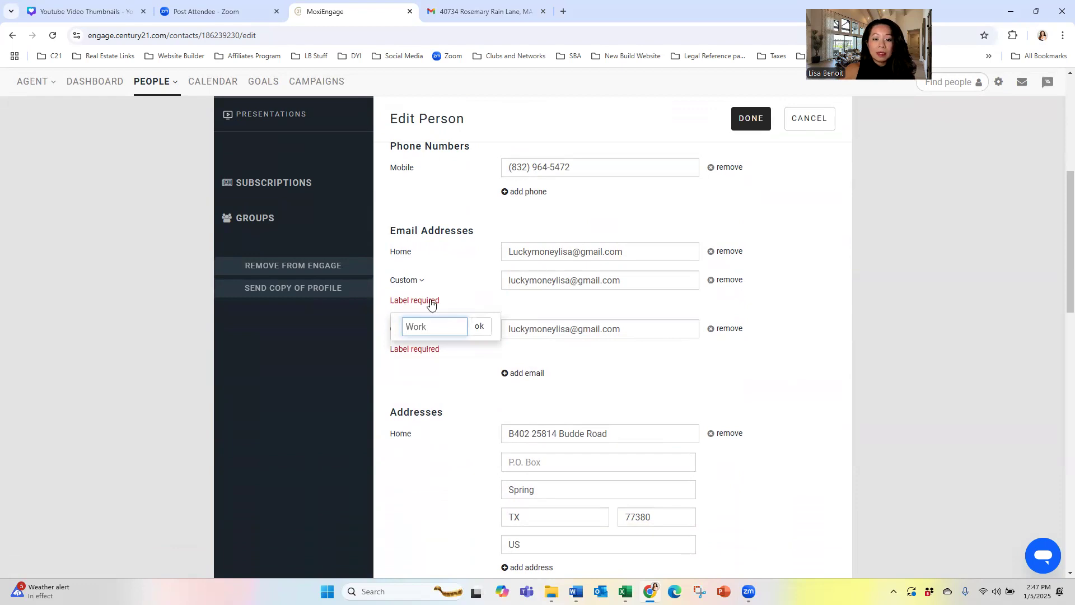
{"action": "left_click", "coordinate": [479, 328]}
{"action": "left_click", "coordinate": [713, 314]}
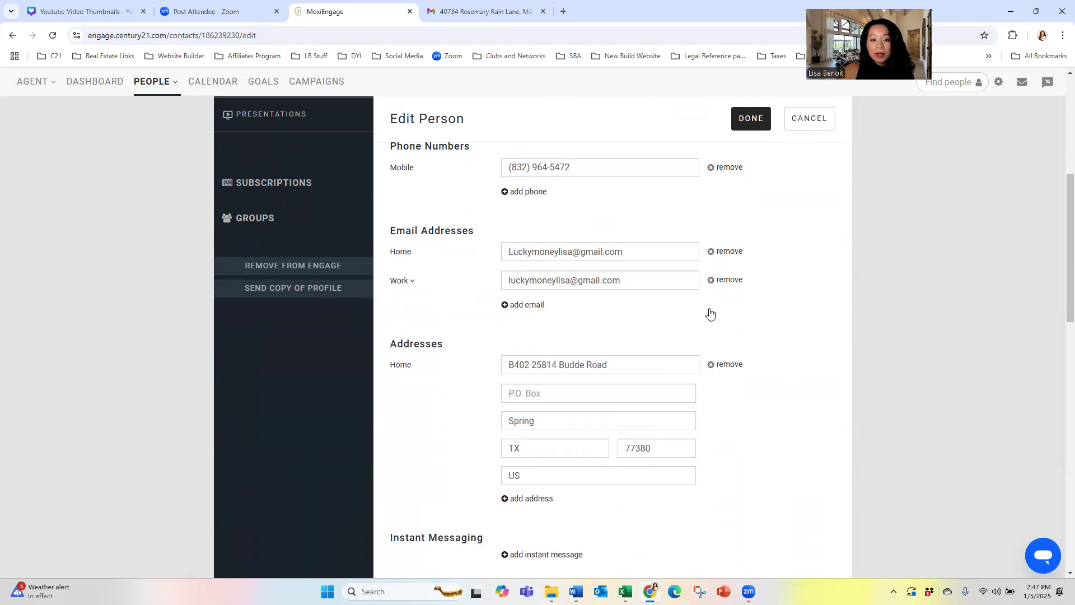
Label the first website link Instagram and finish the edit.
{"action": "scroll", "coordinate": [554, 308], "scroll_direction": "down", "scroll_amount": 3}
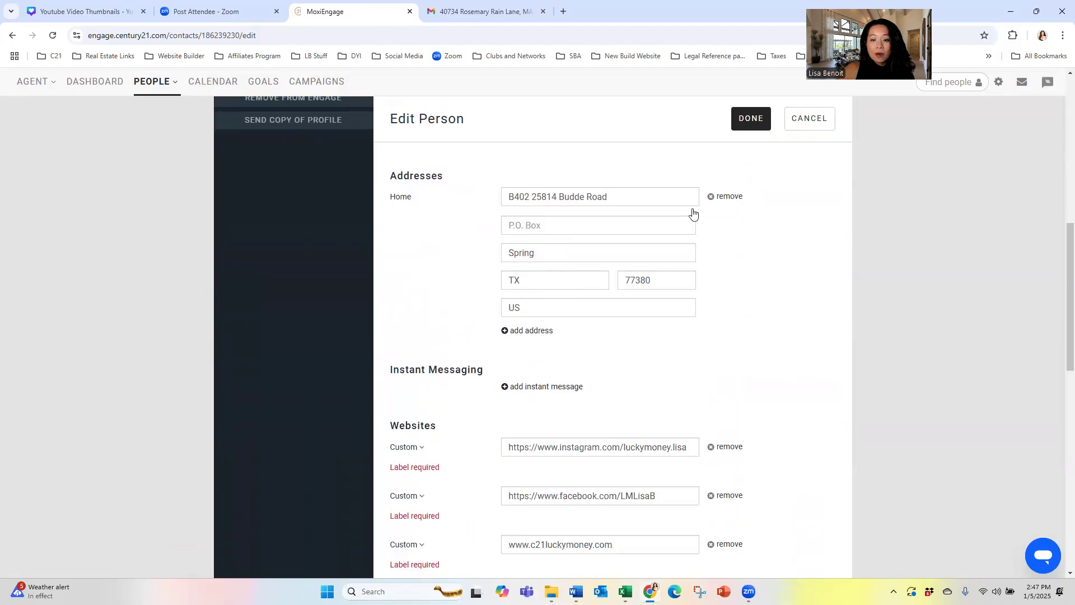
{"action": "scroll", "coordinate": [560, 375], "scroll_direction": "down", "scroll_amount": 2}
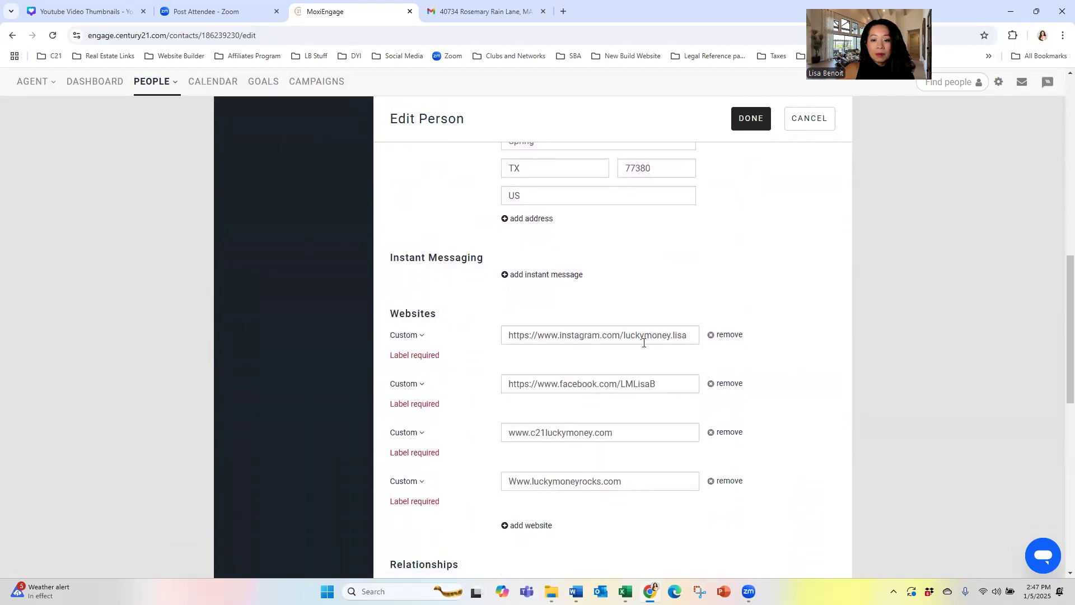
{"action": "left_click", "coordinate": [420, 336]}
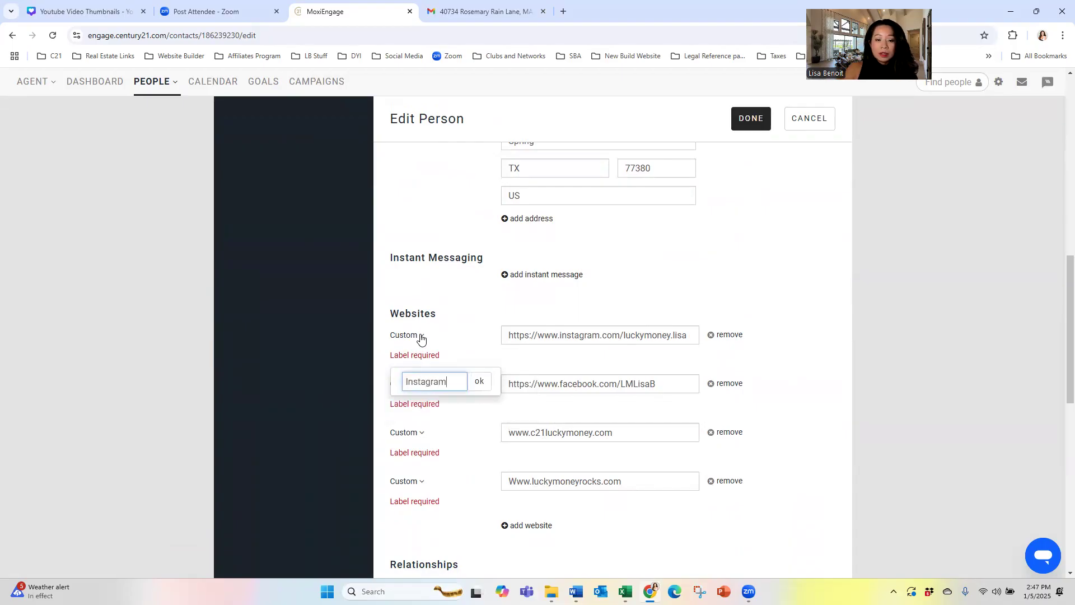
{"action": "key", "text": "Return"}
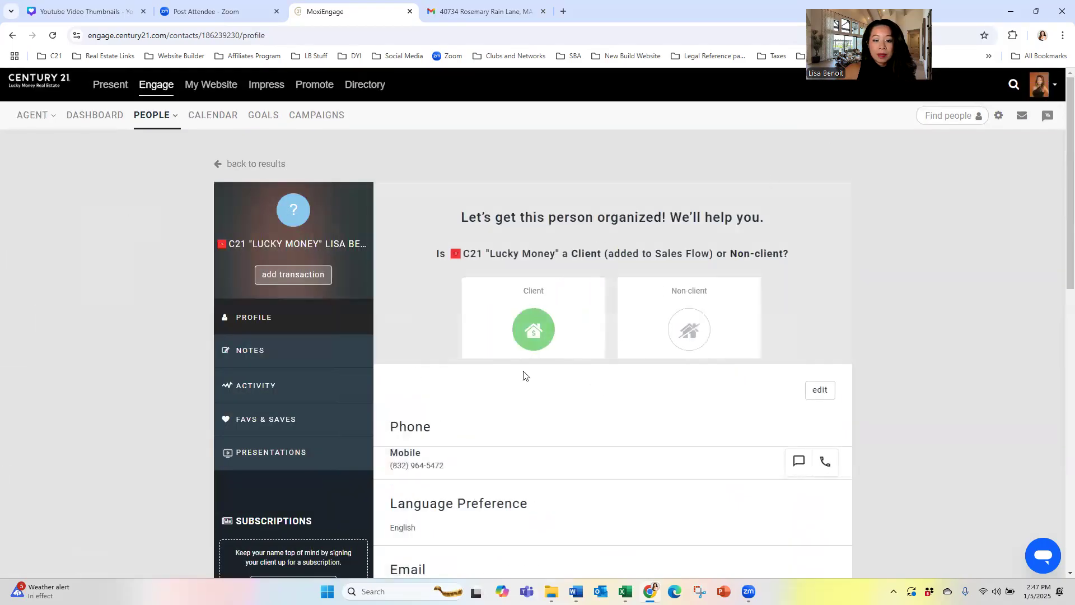
Reopen the contact's edit form and remove the leftover unlabelled duplicate email.
{"action": "left_click", "coordinate": [819, 390]}
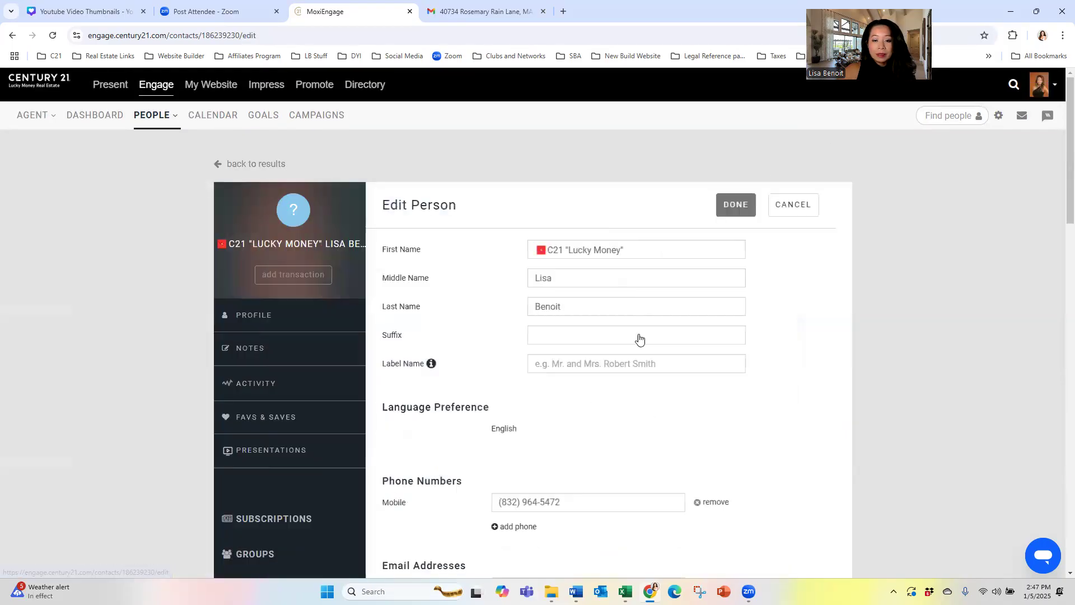
{"action": "scroll", "coordinate": [653, 343], "scroll_direction": "down", "scroll_amount": 5}
{"action": "scroll", "coordinate": [590, 339], "scroll_direction": "down", "scroll_amount": 2}
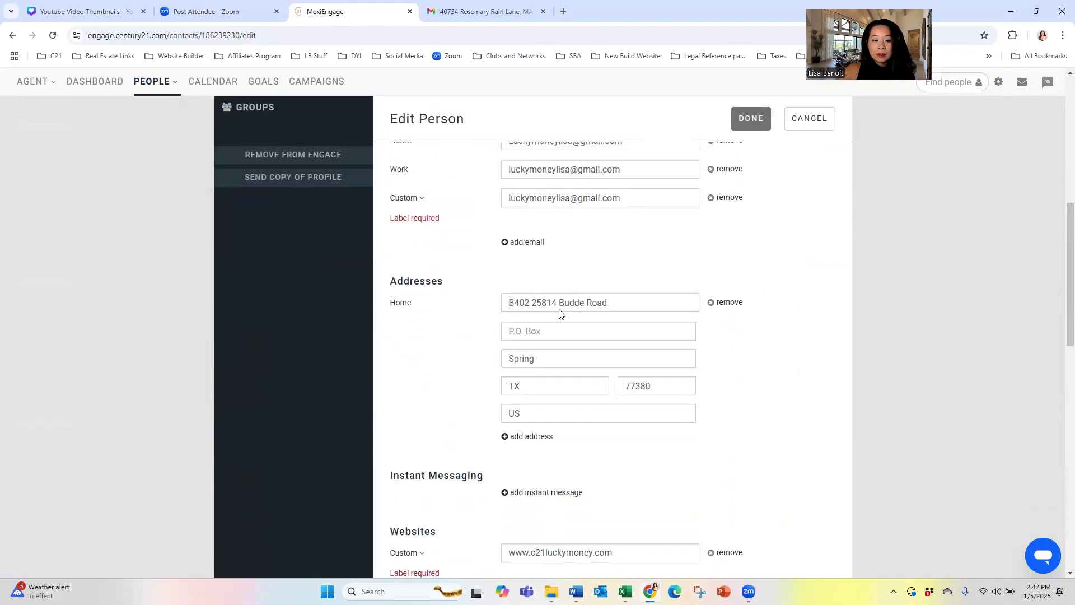
{"action": "left_click", "coordinate": [725, 197]}
{"action": "scroll", "coordinate": [502, 204], "scroll_direction": "up", "scroll_amount": 1}
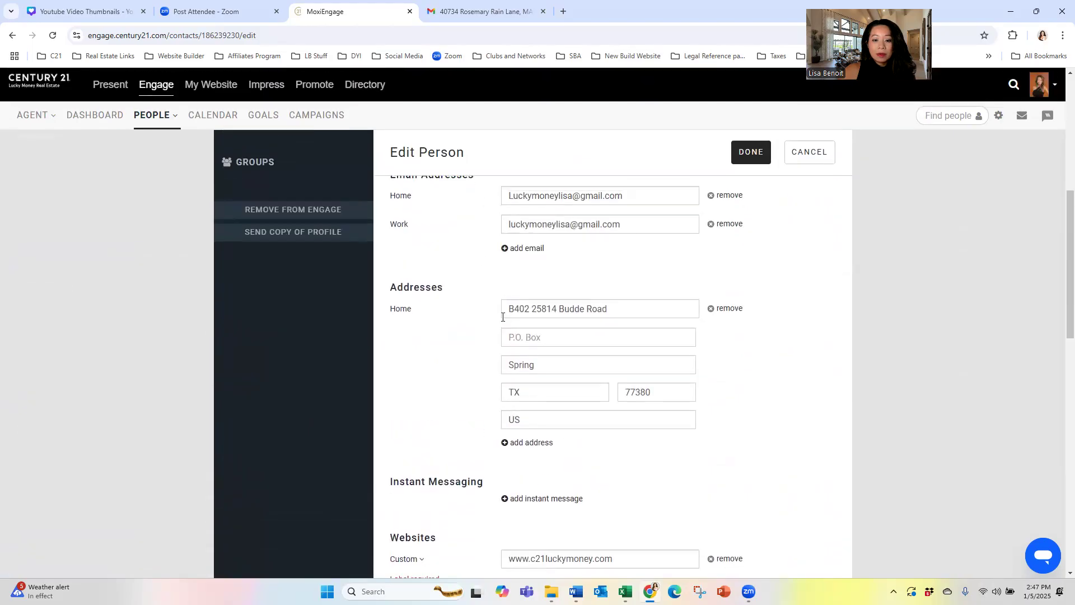
{"action": "scroll", "coordinate": [503, 325], "scroll_direction": "down", "scroll_amount": 4}
{"action": "scroll", "coordinate": [502, 333], "scroll_direction": "down", "scroll_amount": 1}
Start labelling the first website IG and the Facebook link FB.
{"action": "left_click", "coordinate": [423, 280]}
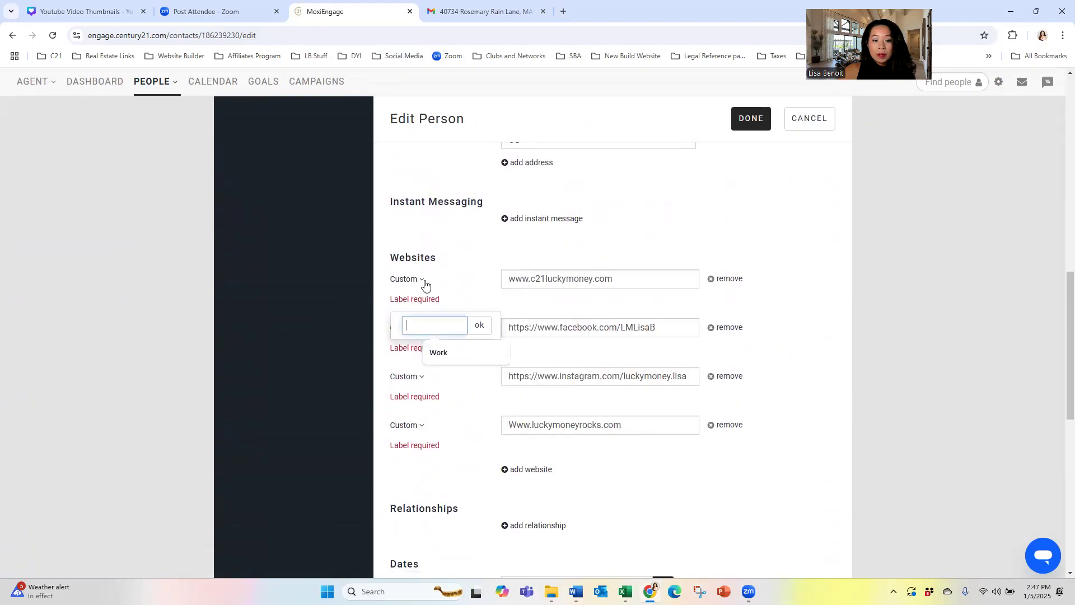
{"action": "type", "text": "Ins"}
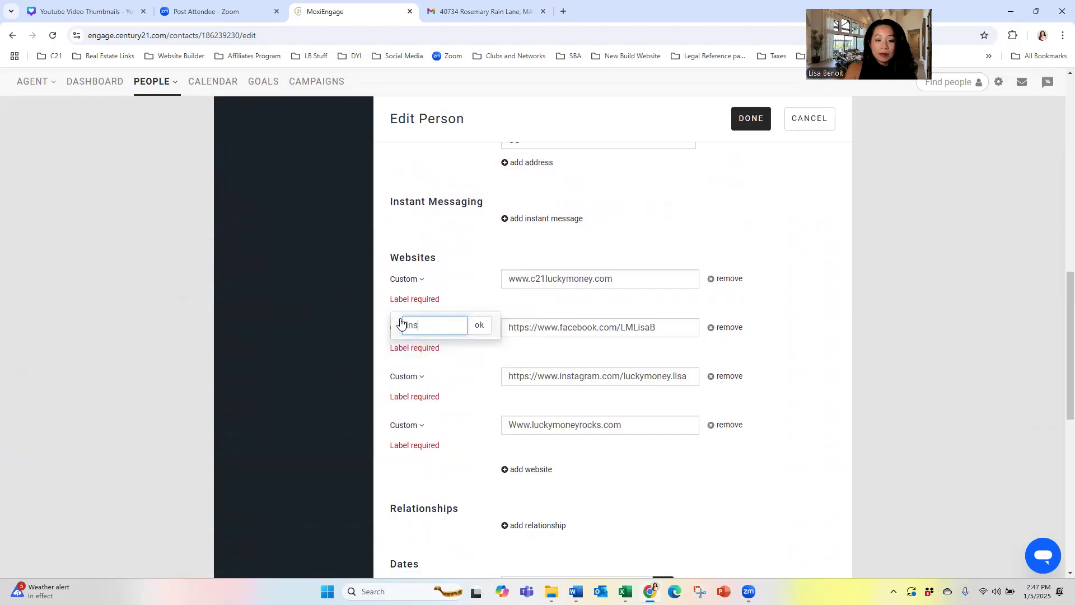
{"action": "key", "text": "BackSpace"}
{"action": "key", "text": "BackSpace"}
{"action": "key", "text": "BackSpace"}
{"action": "type", "text": "G"}
{"action": "left_click", "coordinate": [416, 350]}
{"action": "left_click", "coordinate": [414, 330]}
{"action": "left_click", "coordinate": [421, 331]}
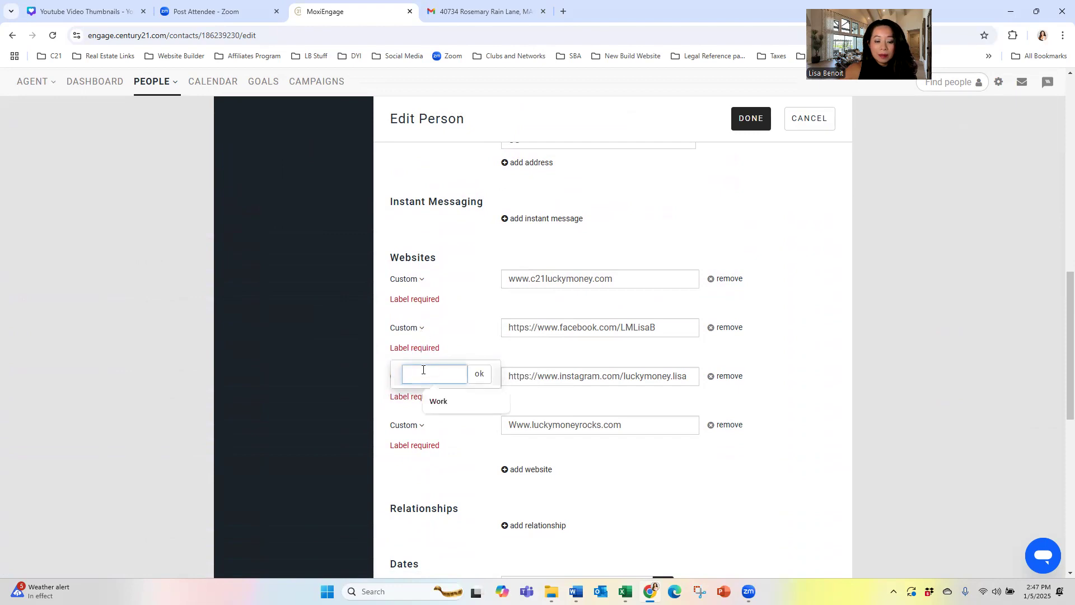
{"action": "type", "text": "FB"}
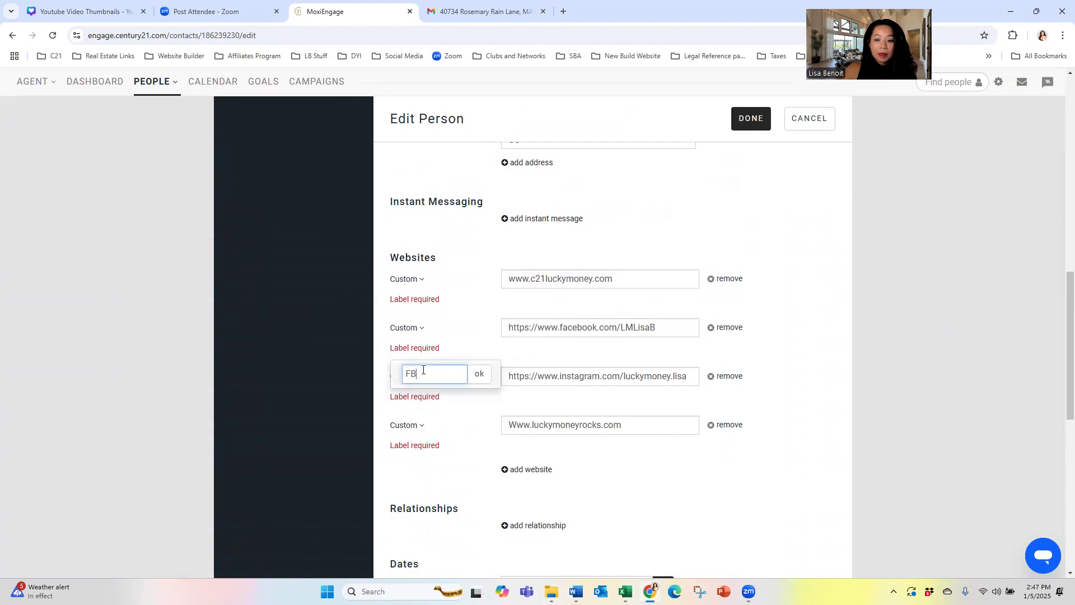
{"action": "left_click", "coordinate": [519, 302]}
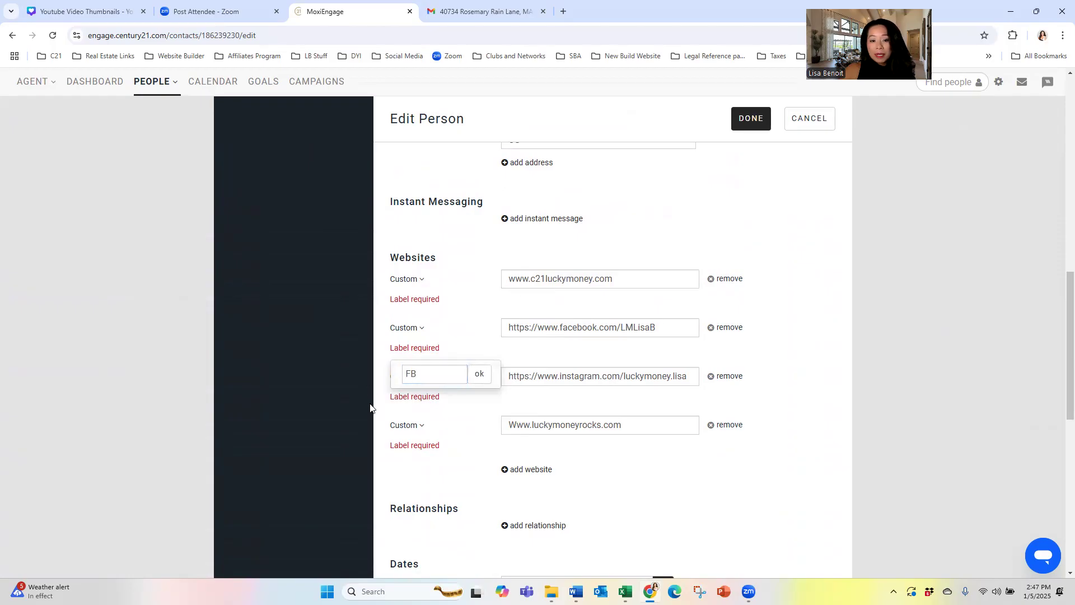
Label the second website 'Web' as Website and submit the form.
{"action": "left_click", "coordinate": [437, 426]}
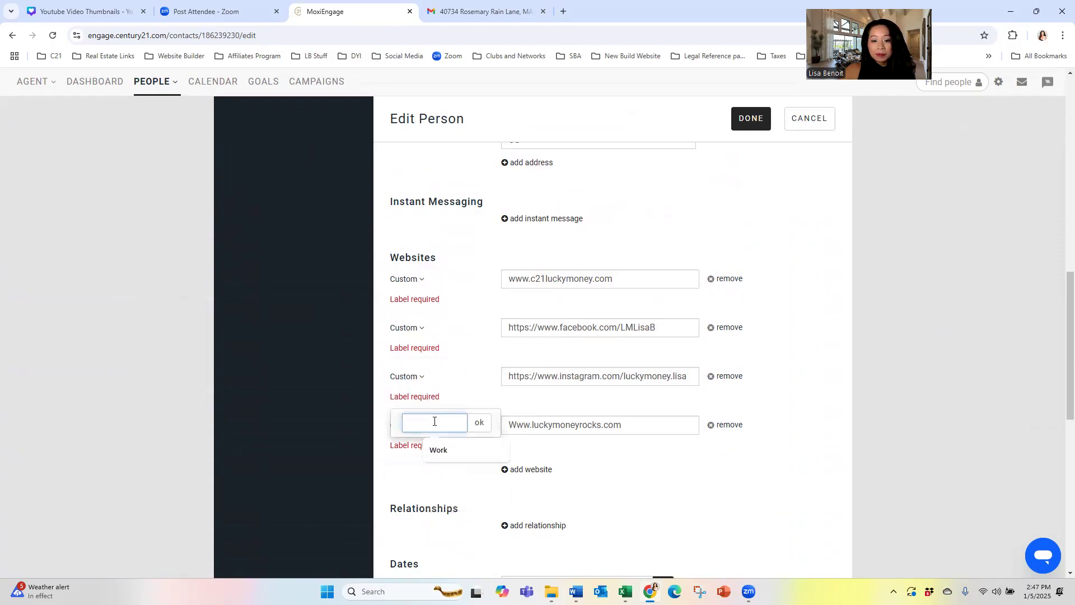
{"action": "type", "text": "IG"}
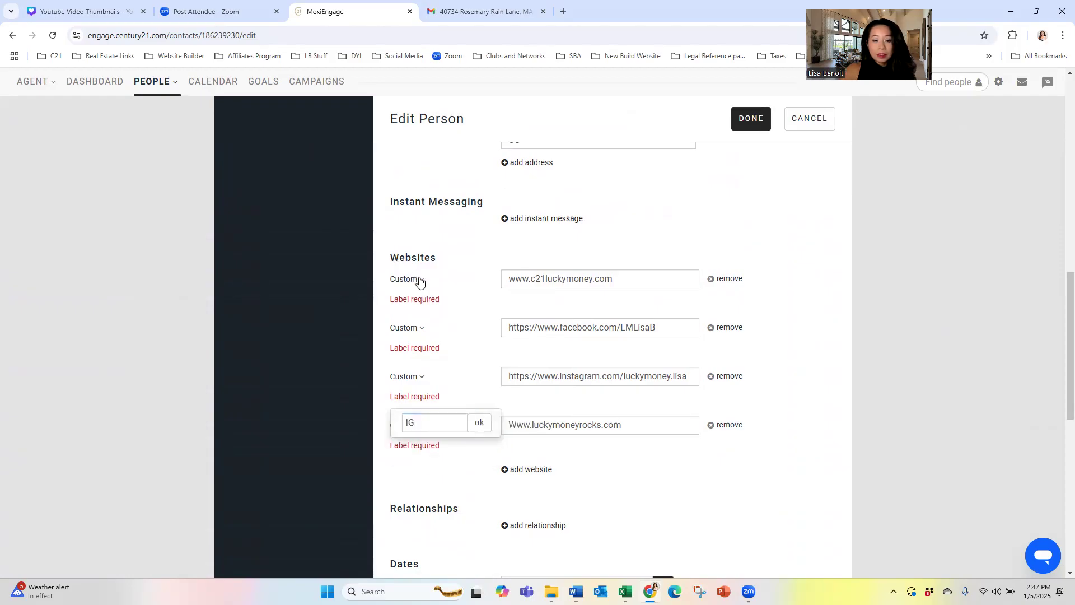
{"action": "left_click", "coordinate": [417, 328]}
{"action": "type", "text": "Website"}
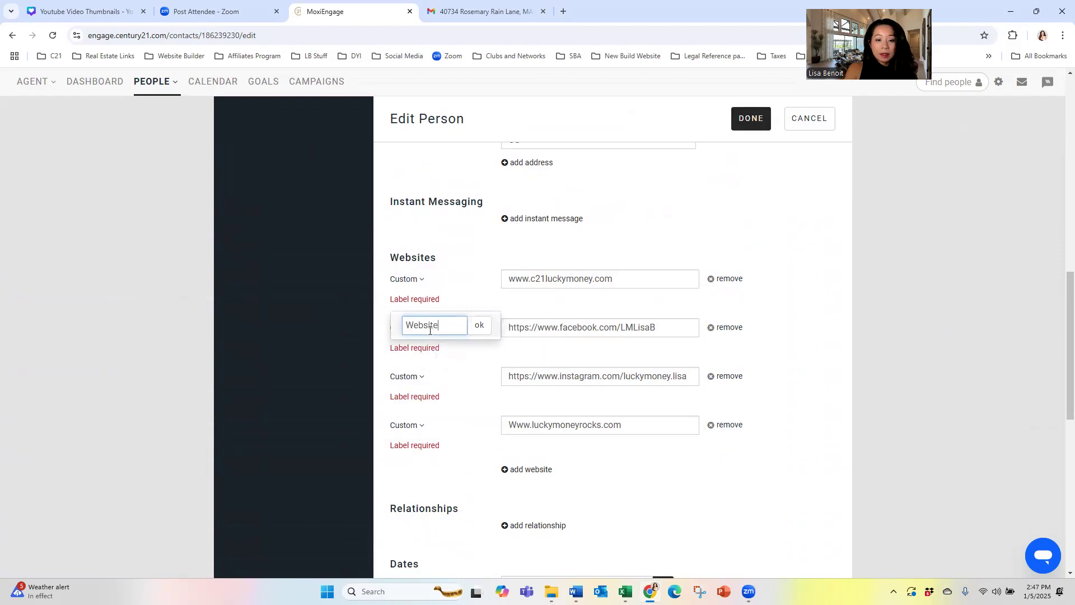
{"action": "key", "text": "Return"}
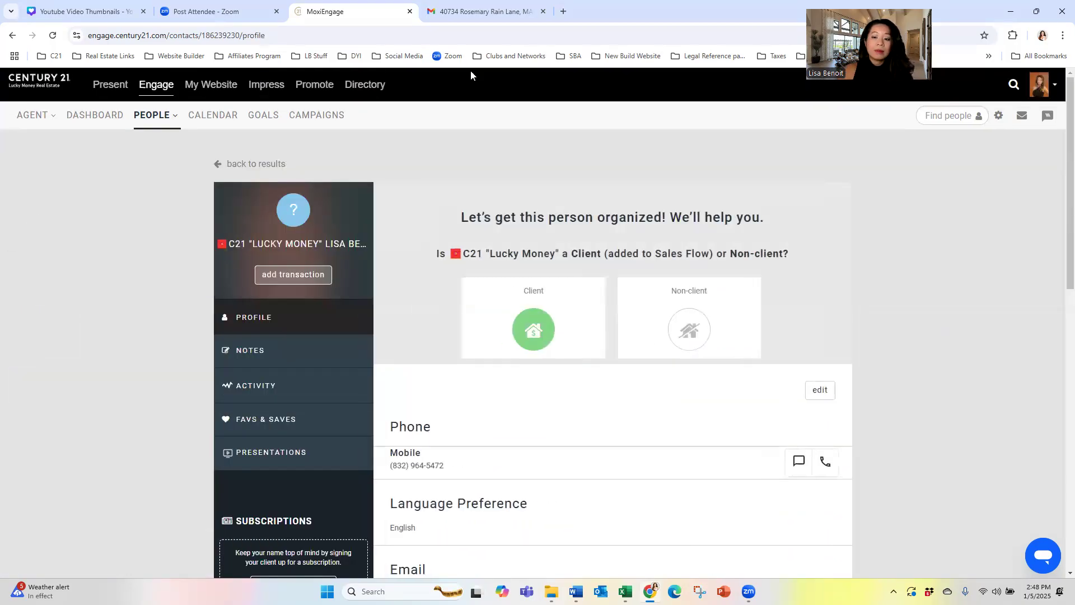
Reopen the edit form and remove the third, unlabelled email address.
{"action": "left_click", "coordinate": [818, 391]}
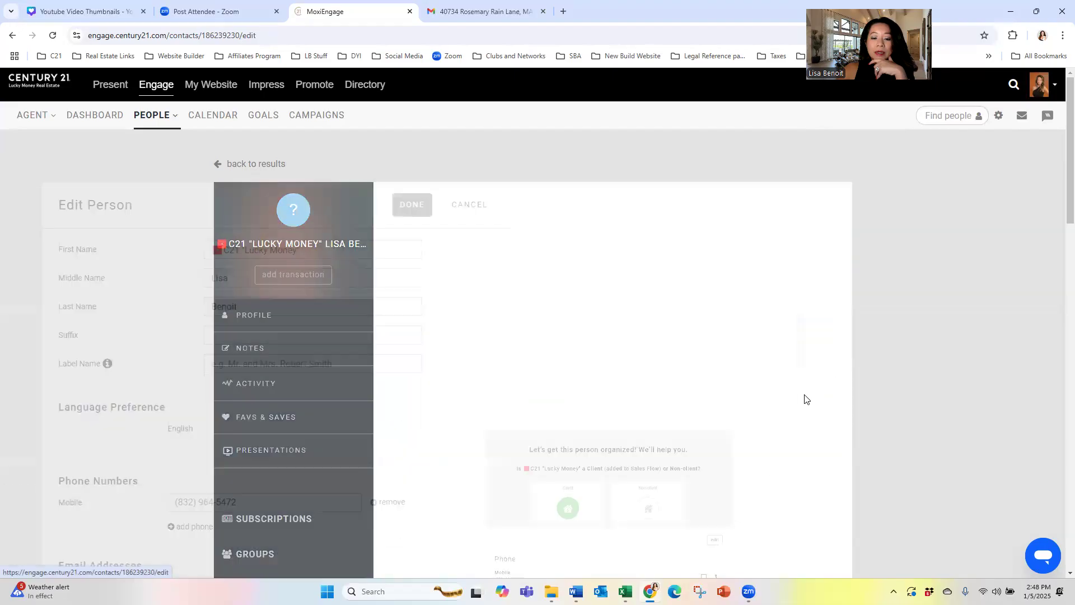
{"action": "scroll", "coordinate": [573, 368], "scroll_direction": "down", "scroll_amount": 7}
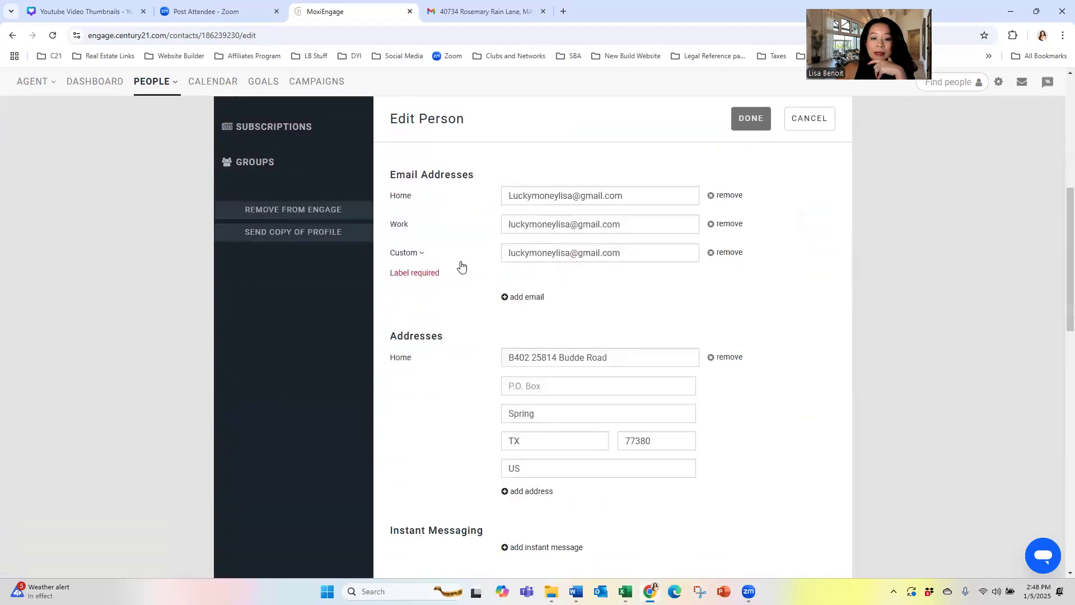
{"action": "left_click", "coordinate": [711, 252]}
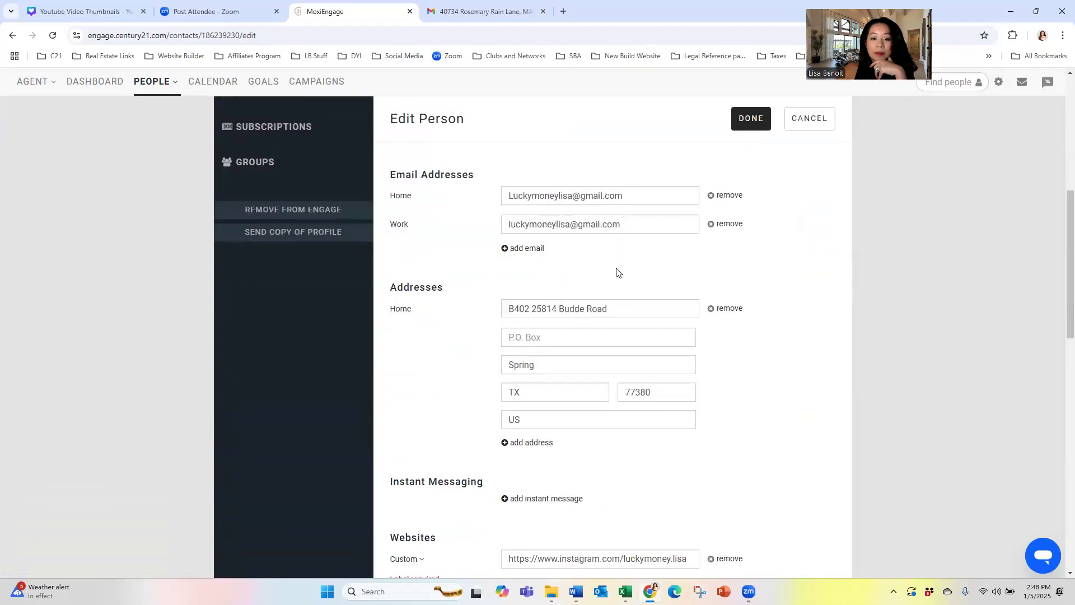
{"action": "scroll", "coordinate": [616, 271], "scroll_direction": "down", "scroll_amount": 6}
Type IG for the Instagram link and give the Facebook link a Website label.
{"action": "left_click", "coordinate": [422, 224]}
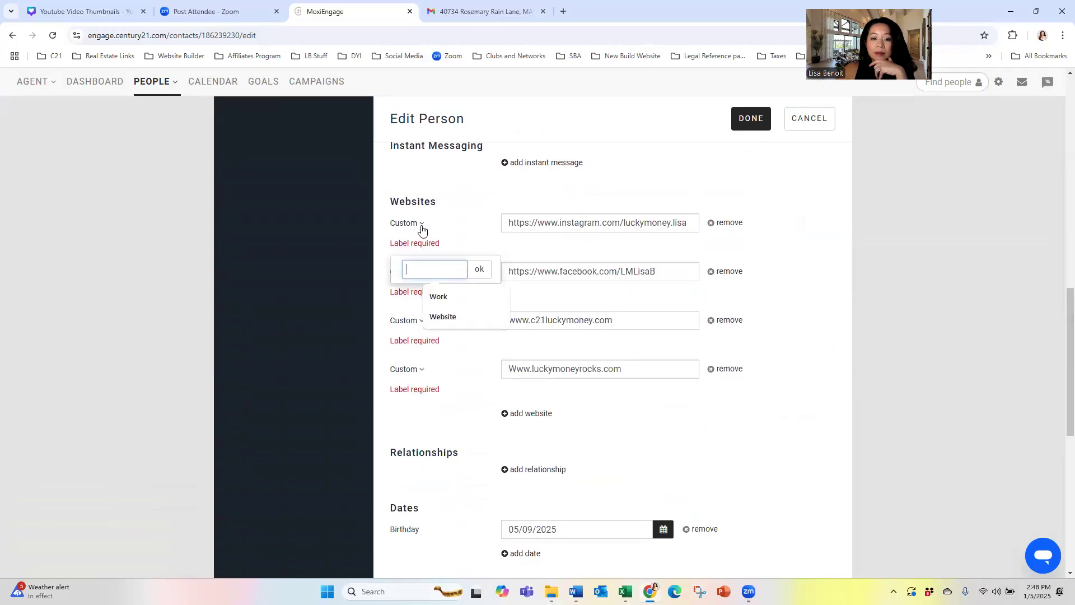
{"action": "type", "text": "IG"}
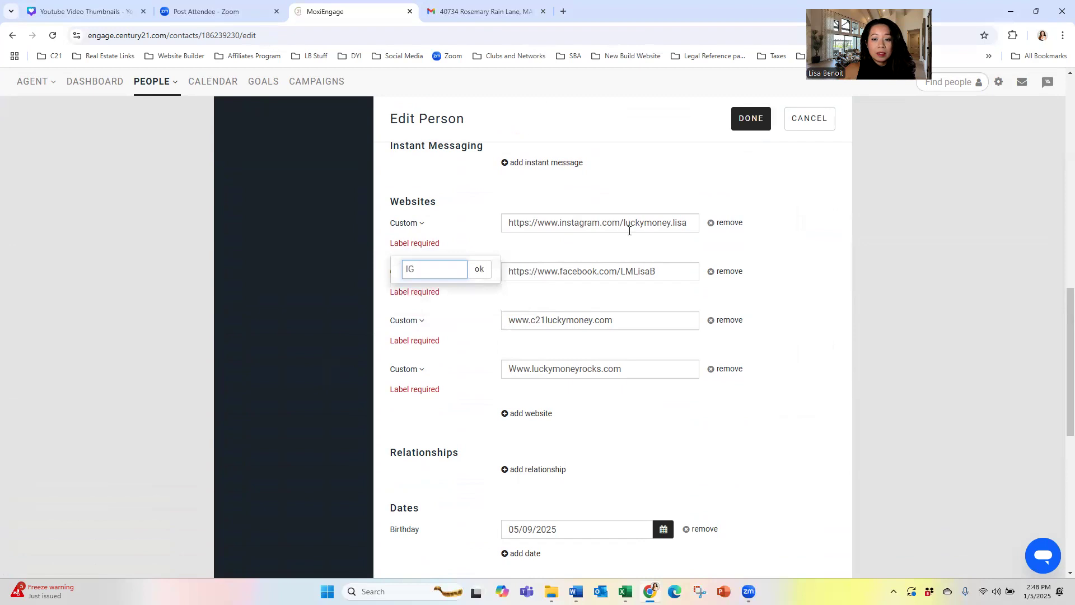
{"action": "left_click", "coordinate": [440, 313]}
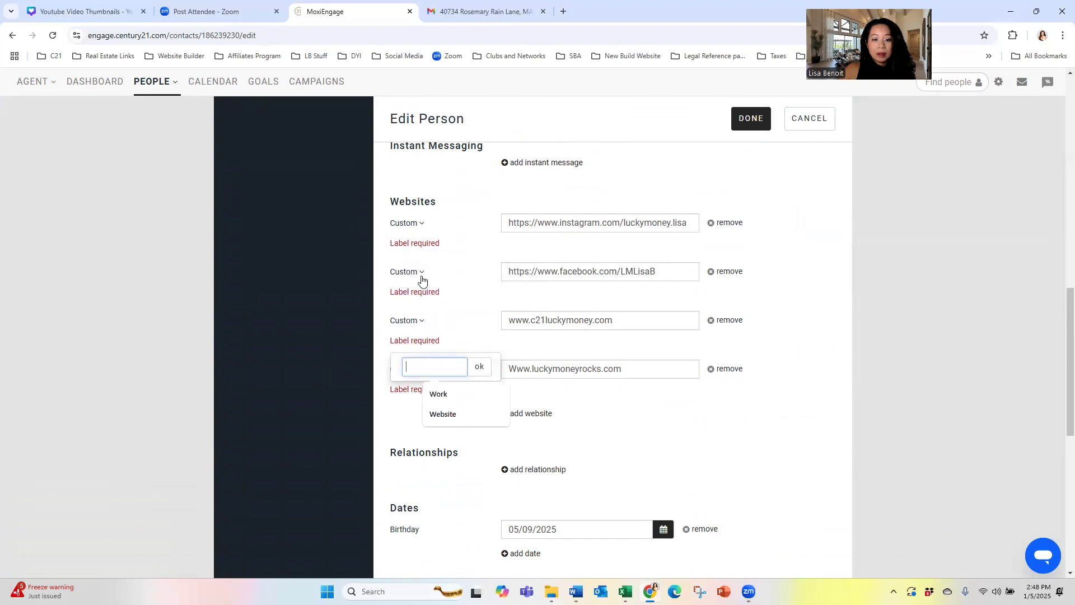
{"action": "left_click", "coordinate": [420, 274]}
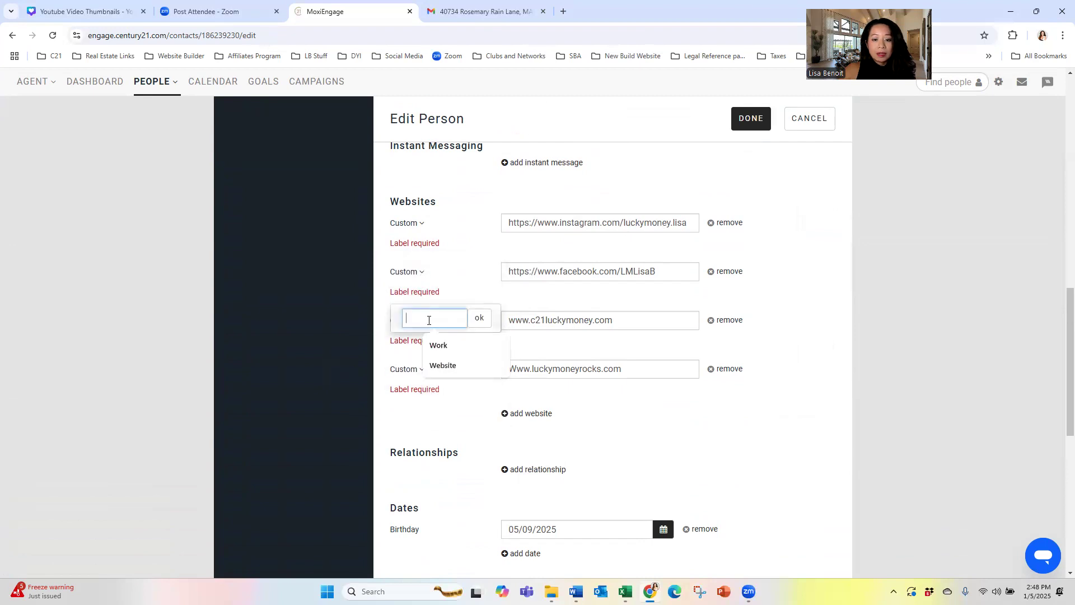
{"action": "type", "text": "Webiste"}
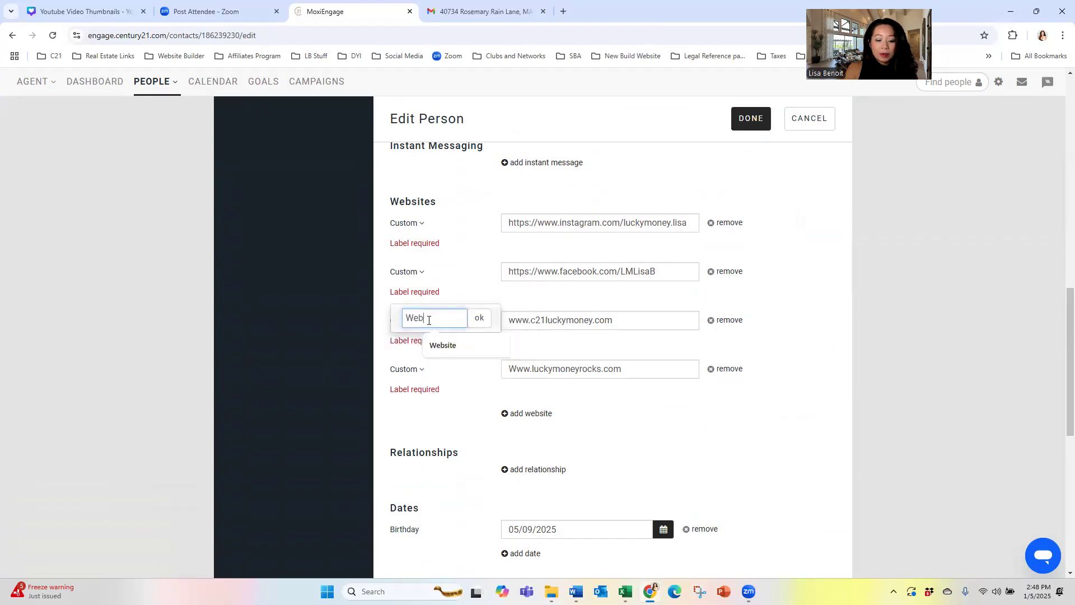
{"action": "key", "text": "BackSpace"}
{"action": "key", "text": "BackSpace"}
{"action": "key", "text": "BackSpace"}
{"action": "key", "text": "BackSpace"}
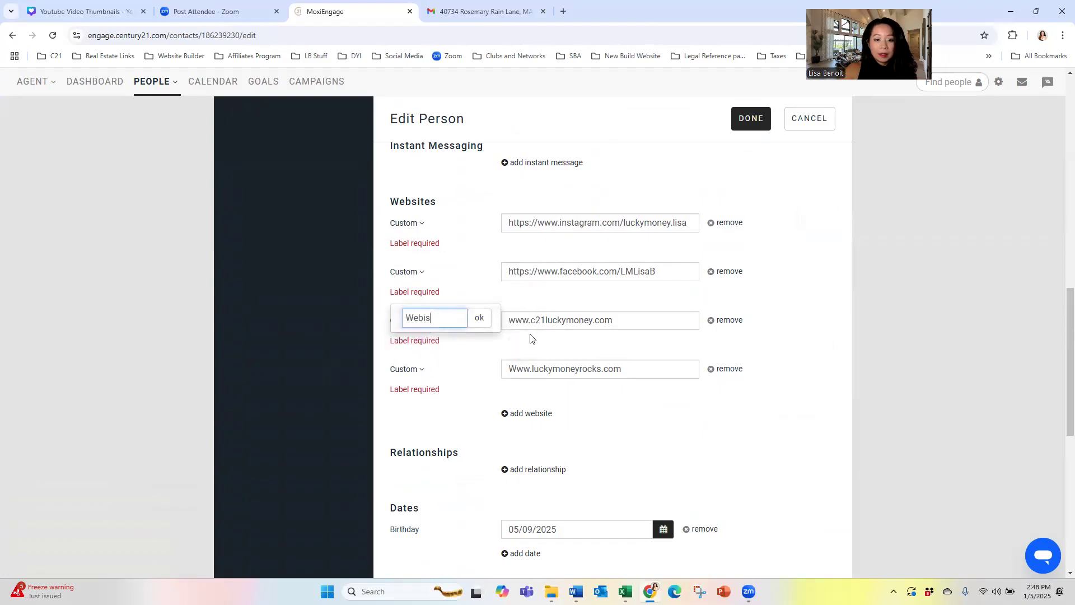
{"action": "type", "text": "site"}
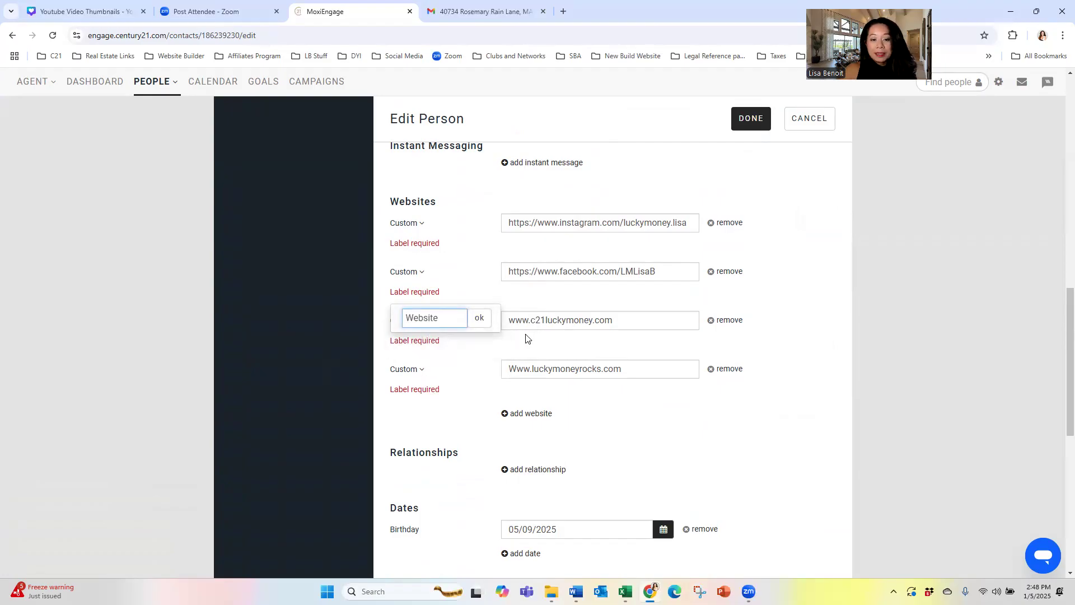
{"action": "left_click", "coordinate": [479, 318]}
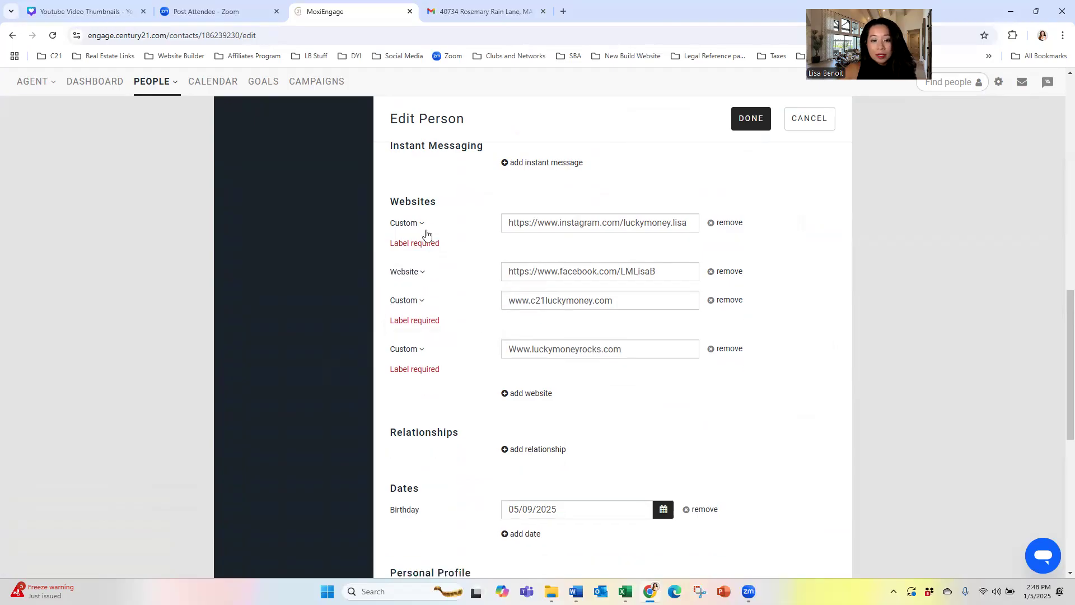
Label the Instagram link IG and c21luckymoney.com Website.
{"action": "left_click", "coordinate": [512, 395]}
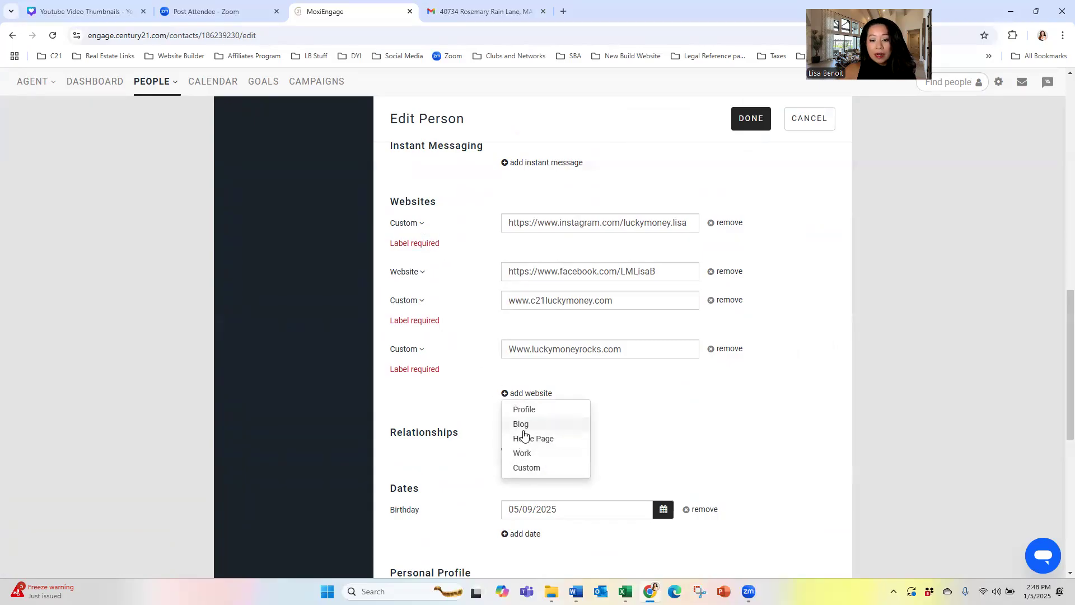
{"action": "left_click", "coordinate": [421, 225]}
{"action": "type", "text": "IG"}
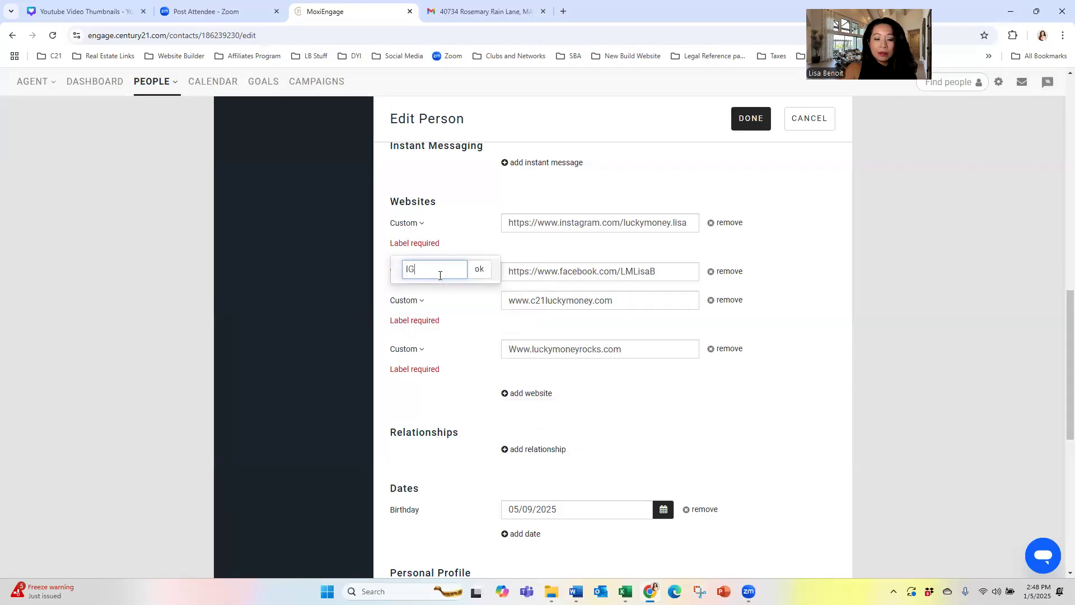
{"action": "left_click", "coordinate": [477, 270]}
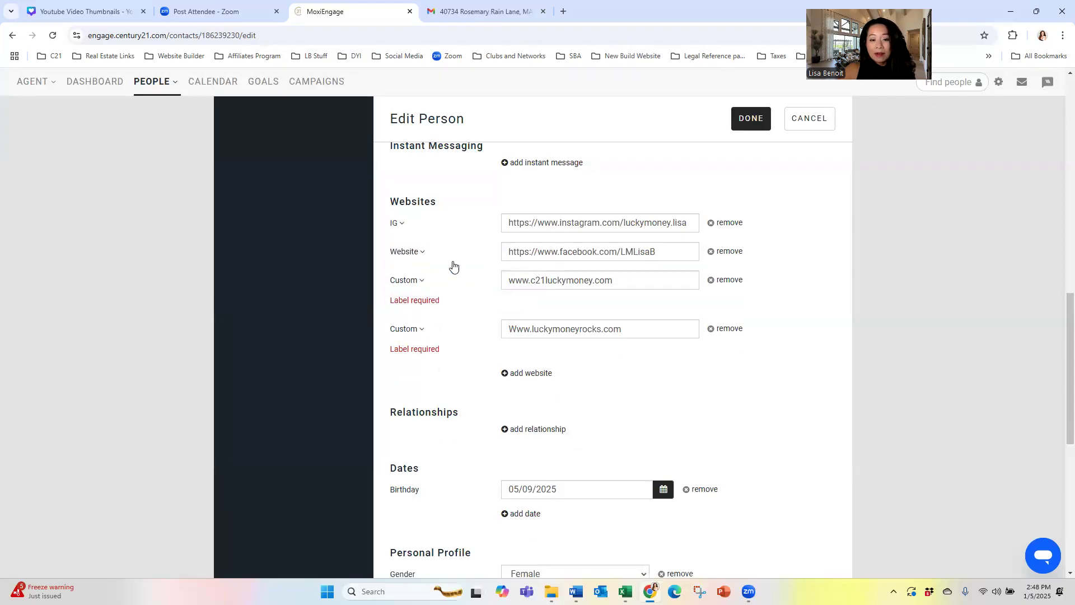
{"action": "left_click", "coordinate": [420, 283]}
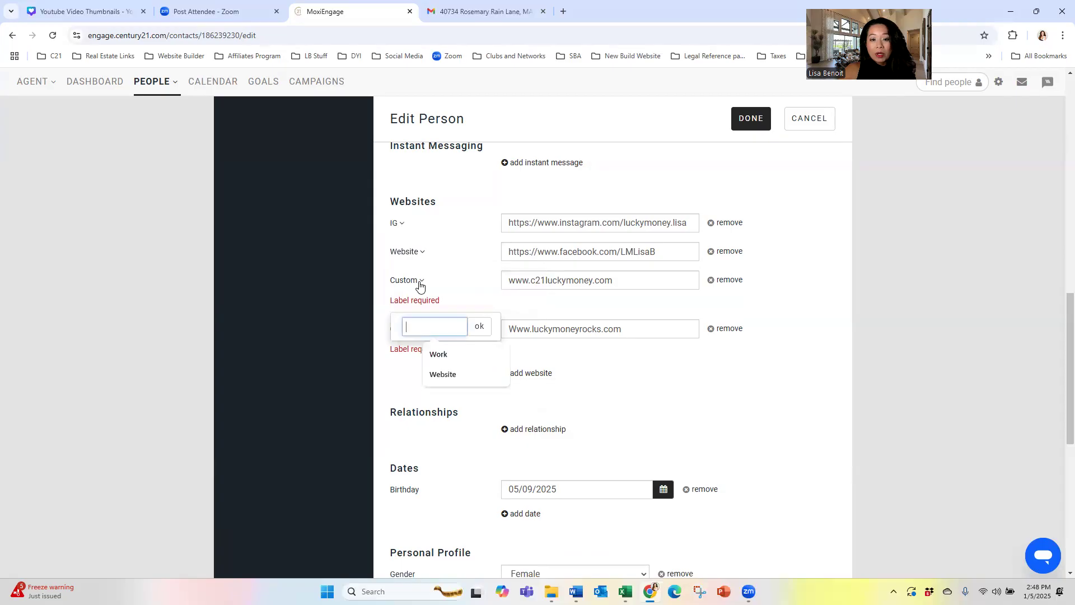
{"action": "type", "text": "Website"}
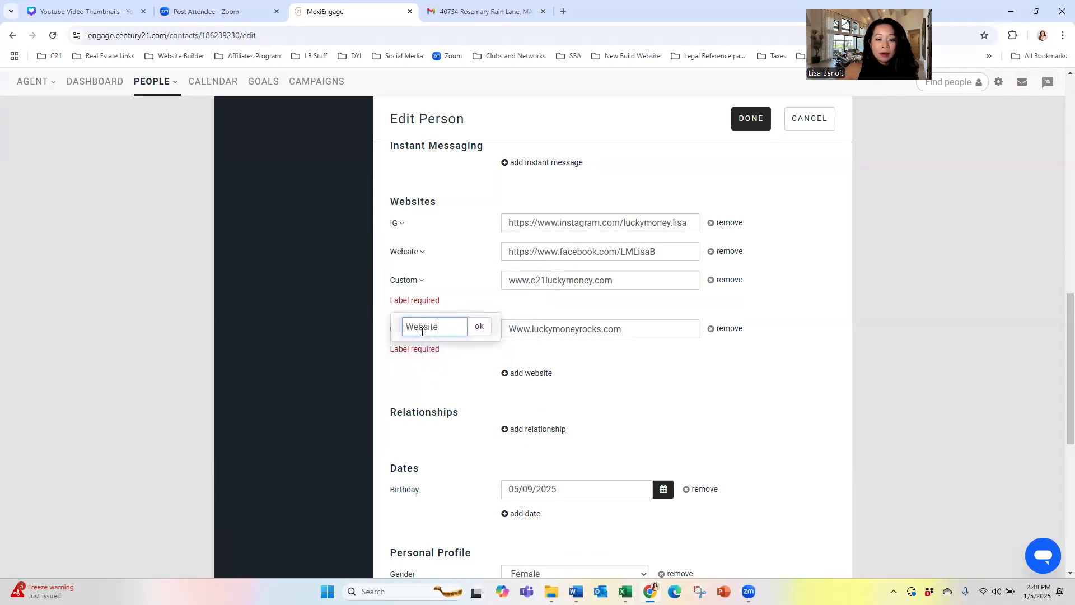
{"action": "left_click", "coordinate": [479, 326]}
Relabel the Facebook link FB and begin labelling luckymoneyrocks.com.
{"action": "left_click", "coordinate": [420, 277]}
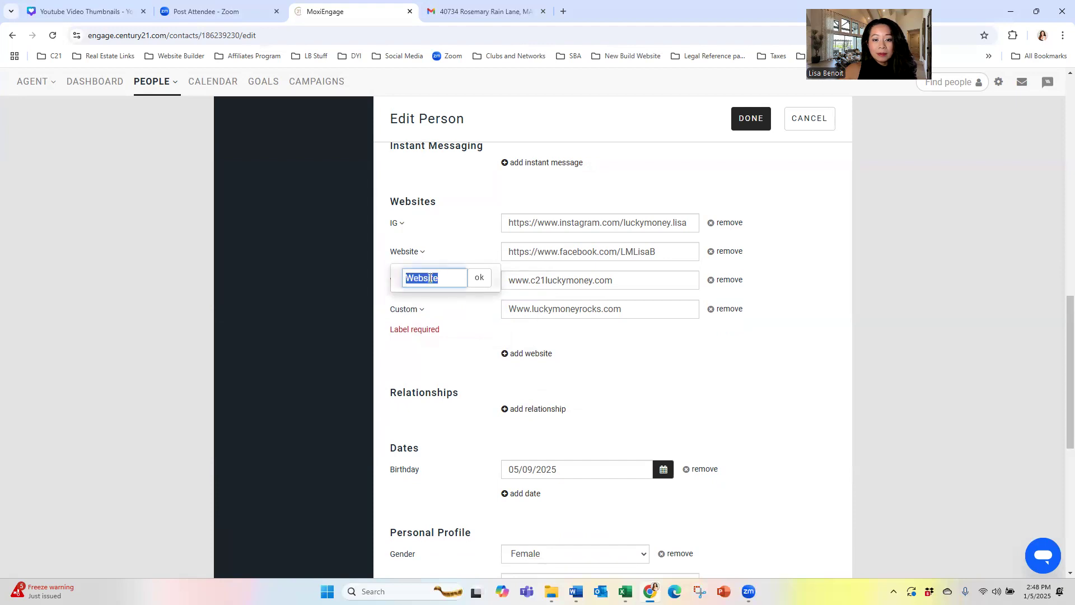
{"action": "type", "text": "FB"}
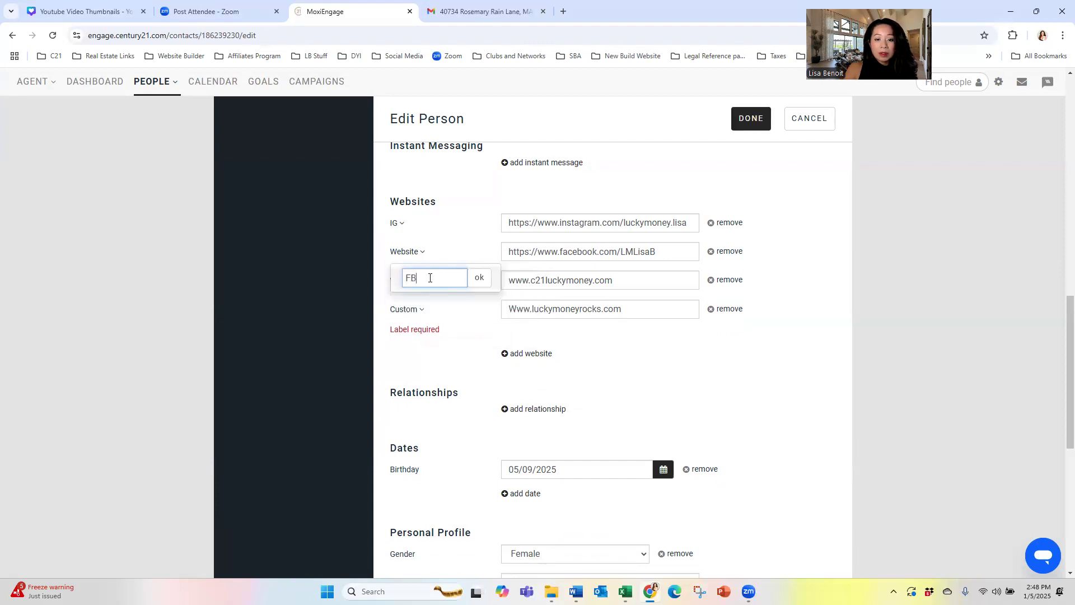
{"action": "left_click", "coordinate": [480, 278]}
{"action": "left_click", "coordinate": [423, 313]}
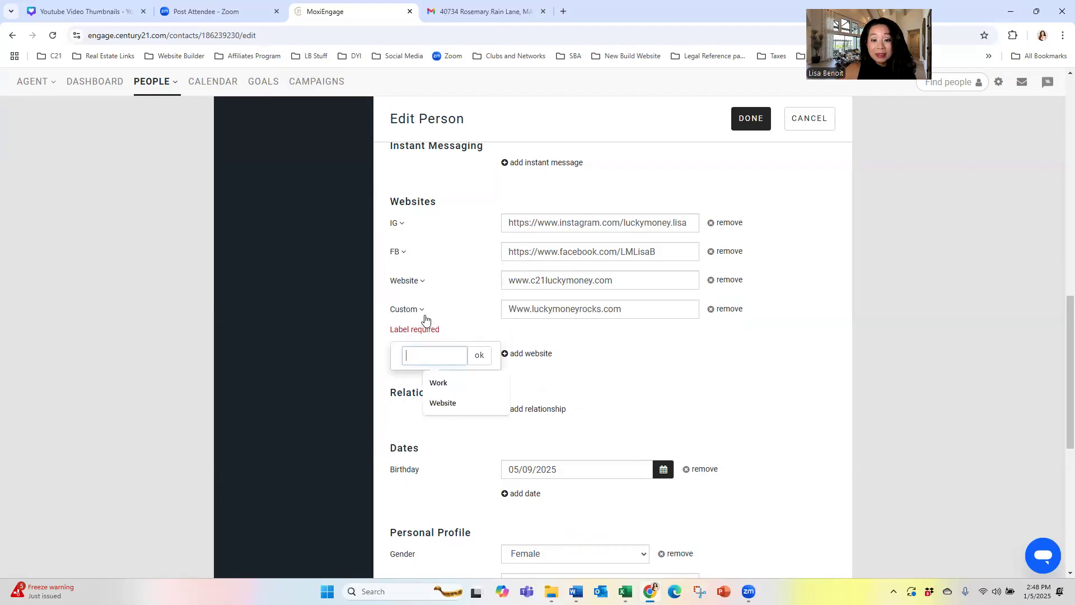
{"action": "type", "text": "Recruiting Site"}
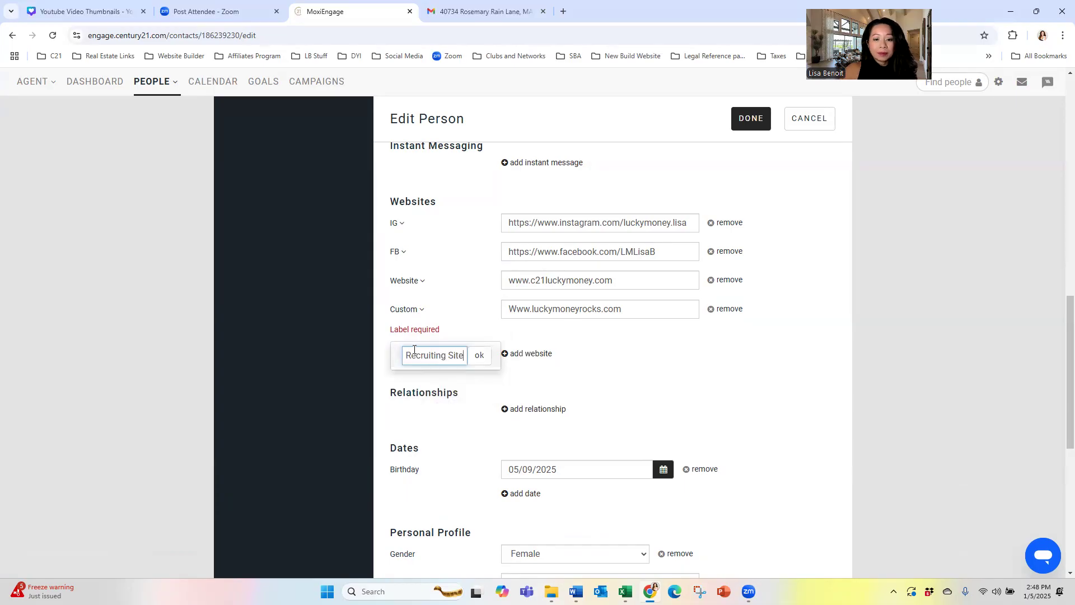
Apply the Recruiting Site label and close the relationship list without adding one.
{"action": "left_click", "coordinate": [479, 355]}
{"action": "scroll", "coordinate": [568, 365], "scroll_direction": "down", "scroll_amount": 3}
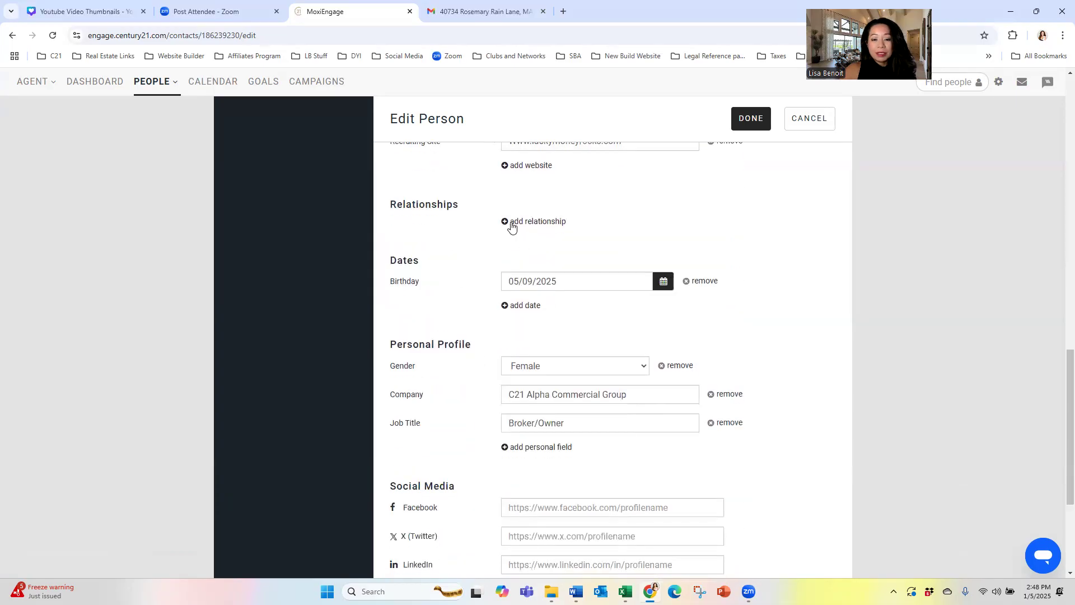
{"action": "left_click", "coordinate": [508, 223]}
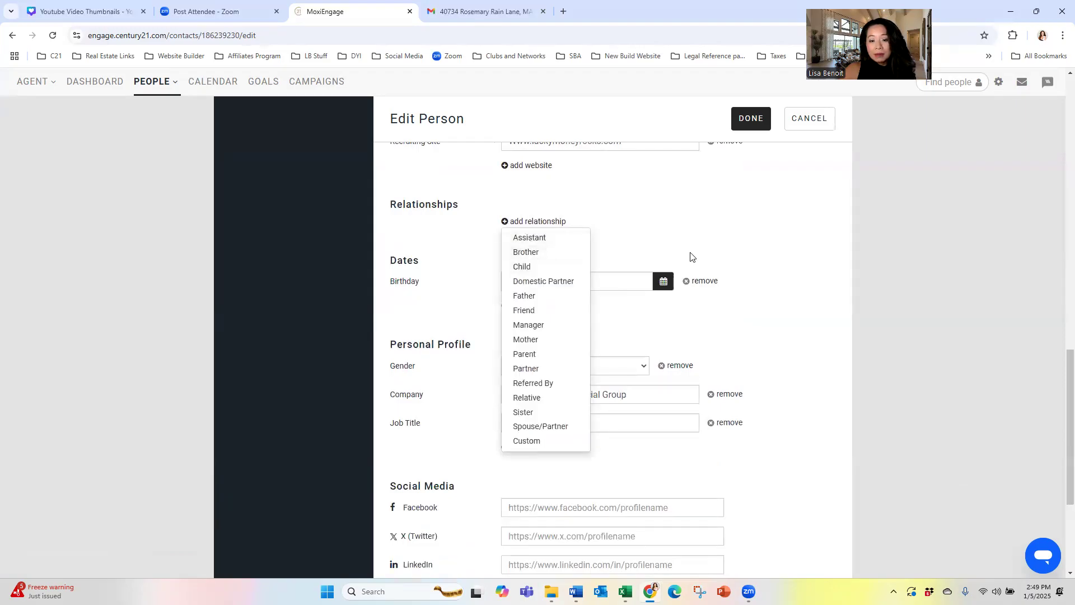
{"action": "left_click", "coordinate": [698, 229]}
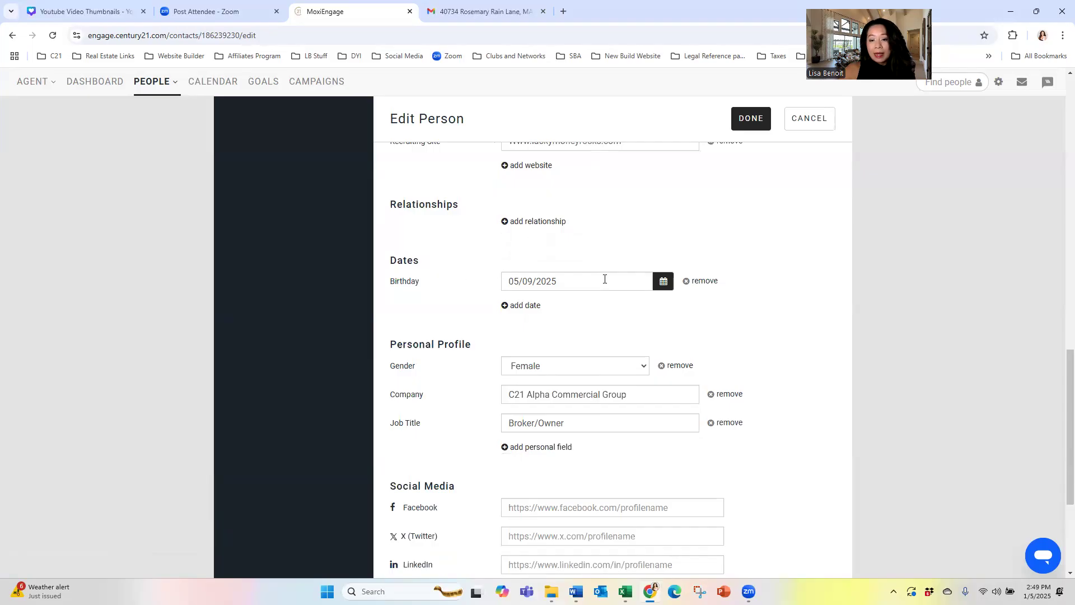
Add a House-iversary date field to the contact's dates.
{"action": "left_click", "coordinate": [508, 308]}
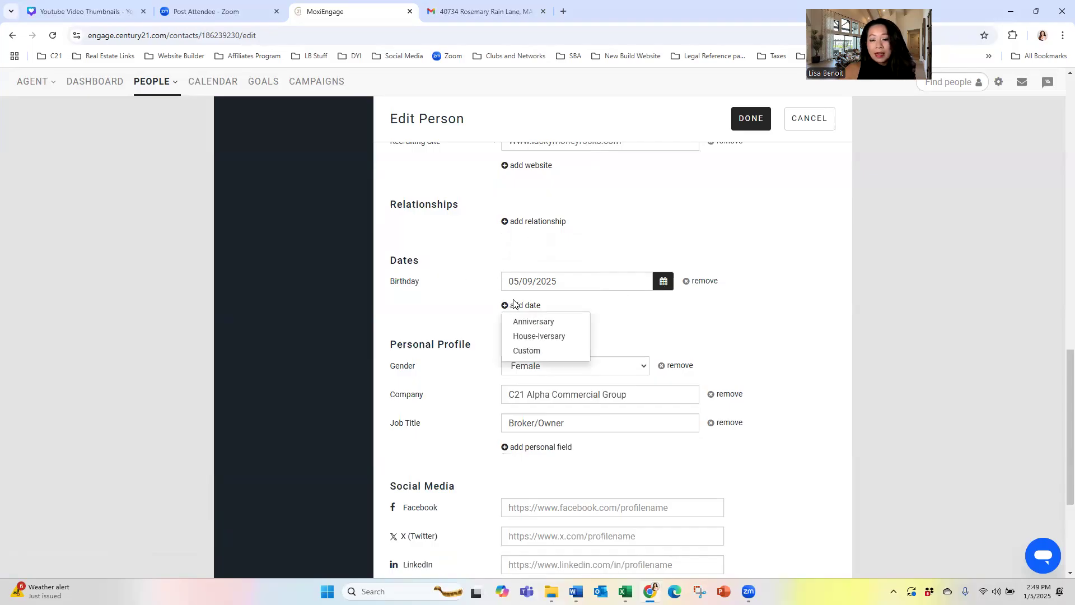
{"action": "left_click", "coordinate": [541, 322]}
{"action": "left_click", "coordinate": [548, 313]}
{"action": "left_click", "coordinate": [506, 335]}
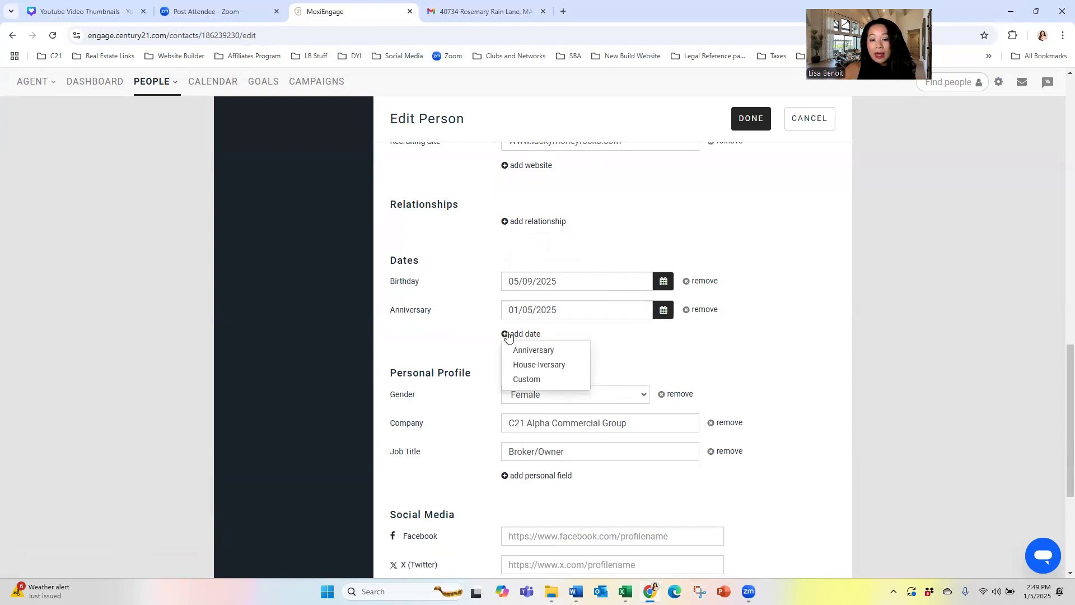
{"action": "left_click", "coordinate": [546, 364]}
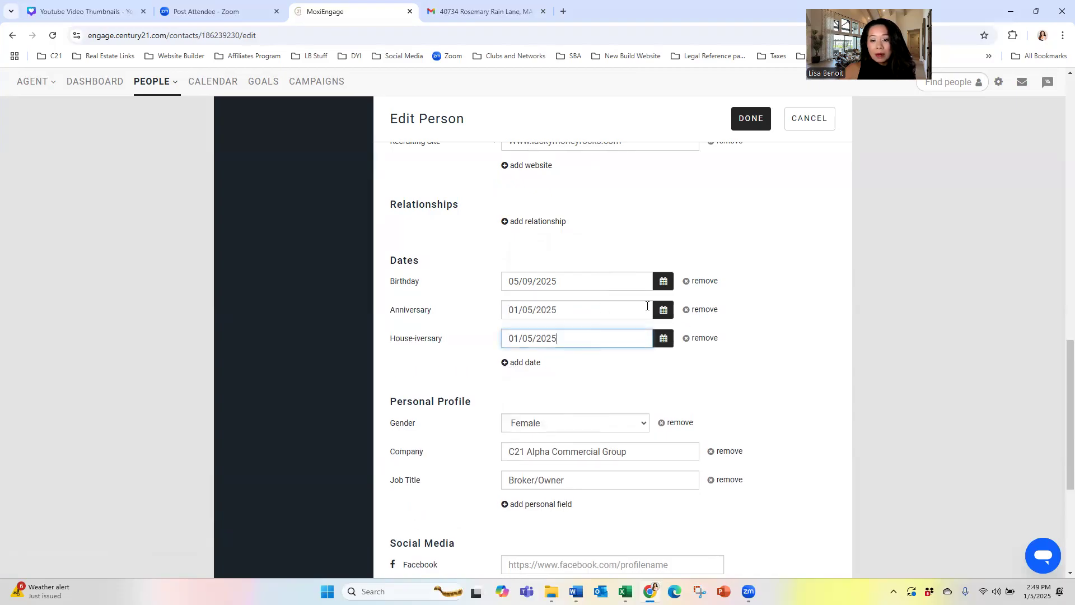
{"action": "left_click", "coordinate": [687, 311]}
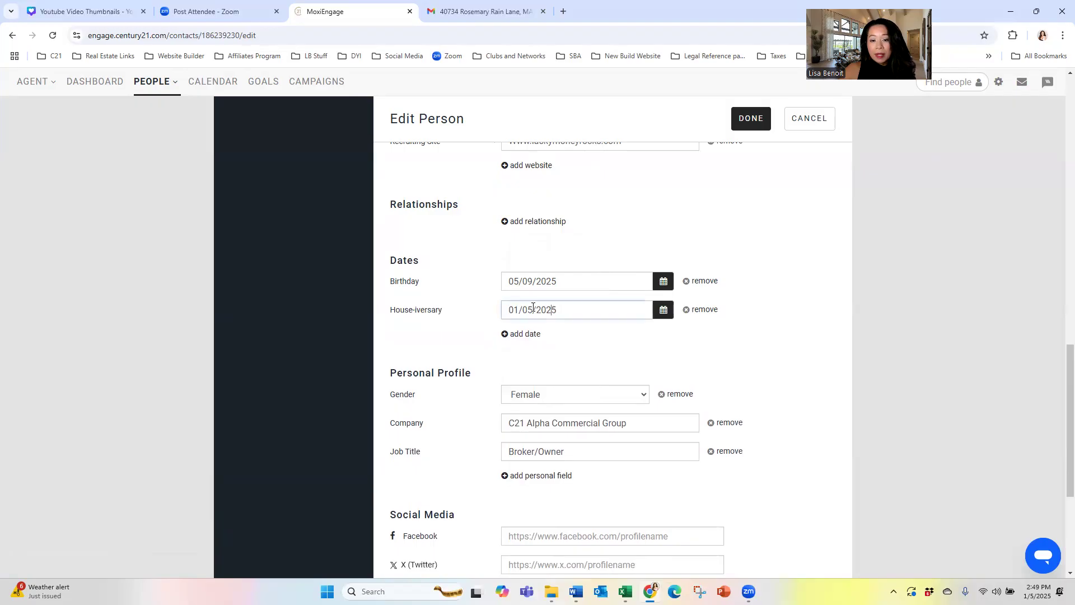
Replace the House-iversary date with 12/7/2021.
{"action": "triple_click", "coordinate": [554, 303]}
{"action": "type", "text": "12"}
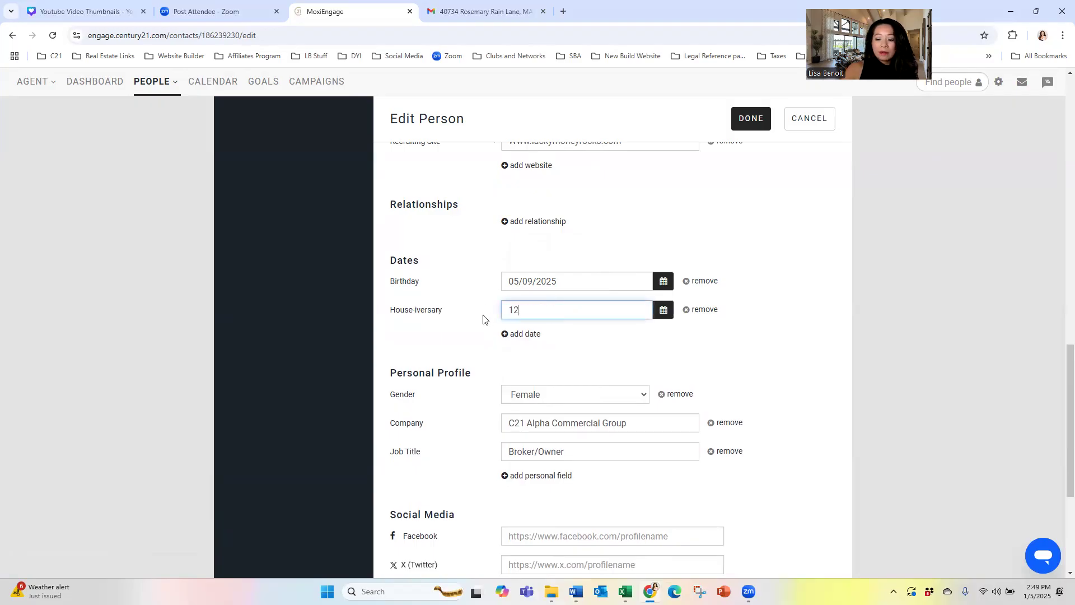
{"action": "key", "text": "Num_Lock"}
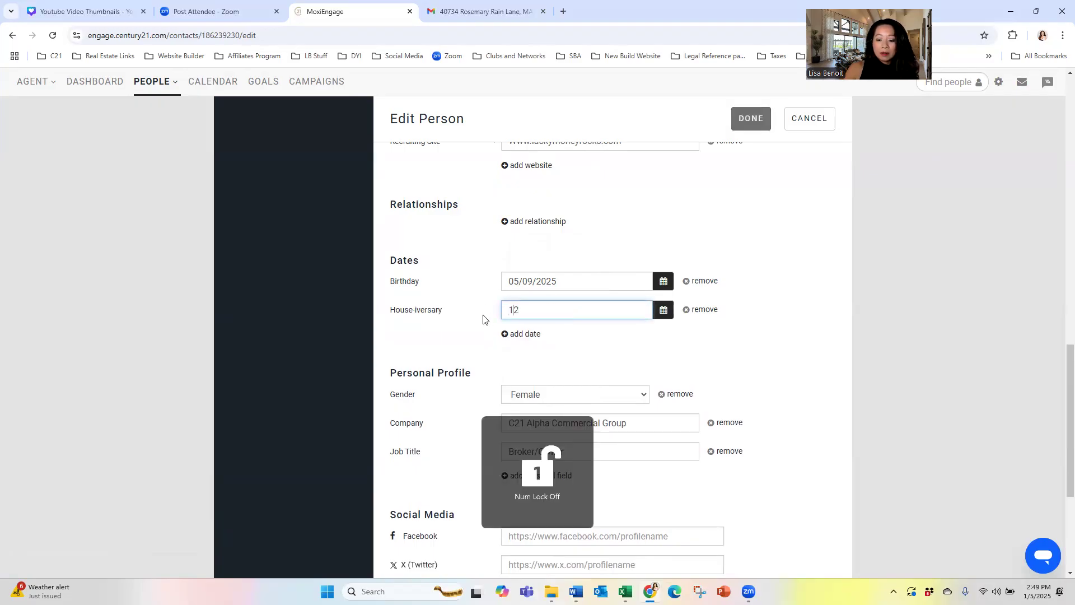
{"action": "key", "text": "Num_Lock"}
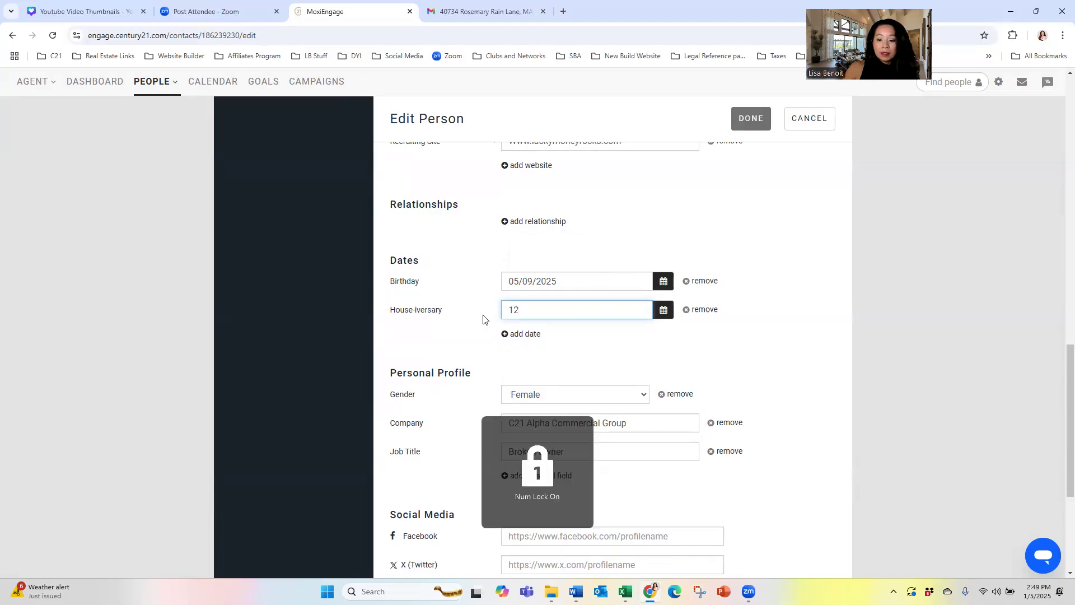
{"action": "type", "text": "/7/2021"}
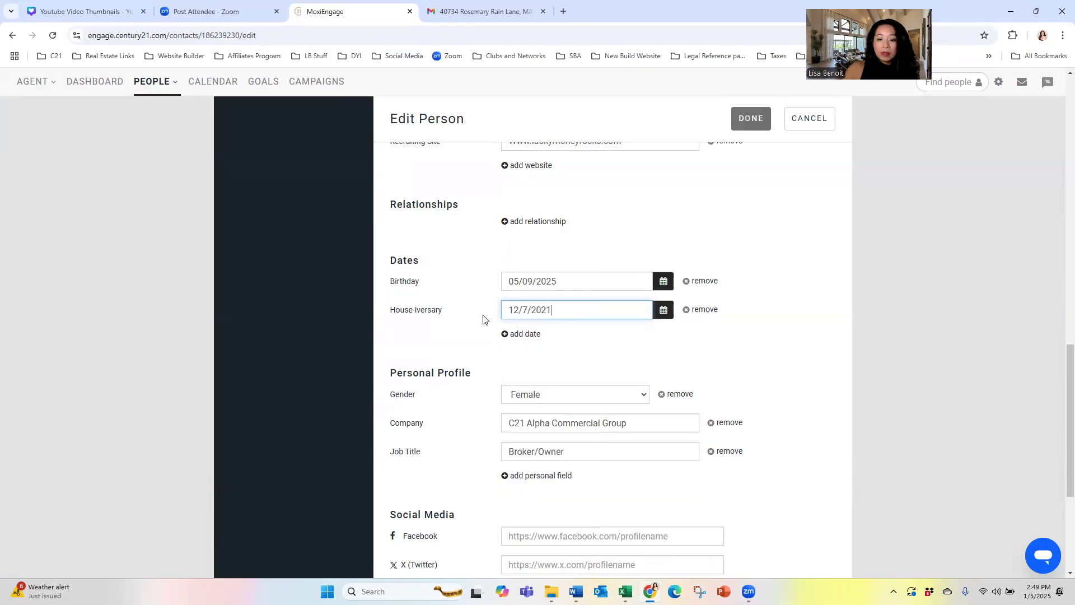
{"action": "left_click", "coordinate": [613, 363]}
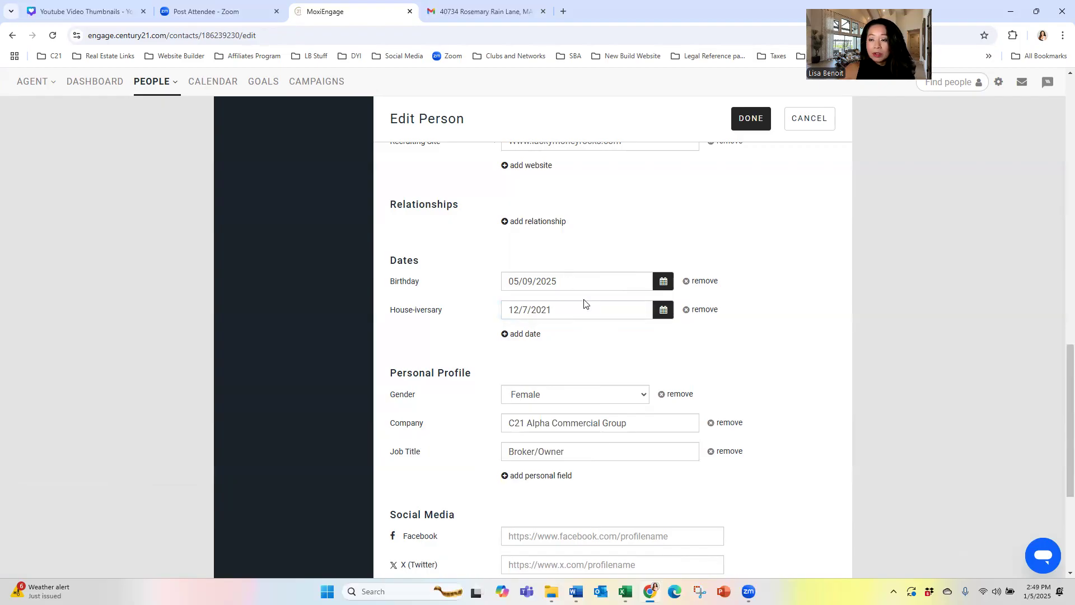
Copy the FB website URL into the Social Media Facebook field and mark the contact a past buyer.
{"action": "scroll", "coordinate": [560, 289], "scroll_direction": "down", "scroll_amount": 3}
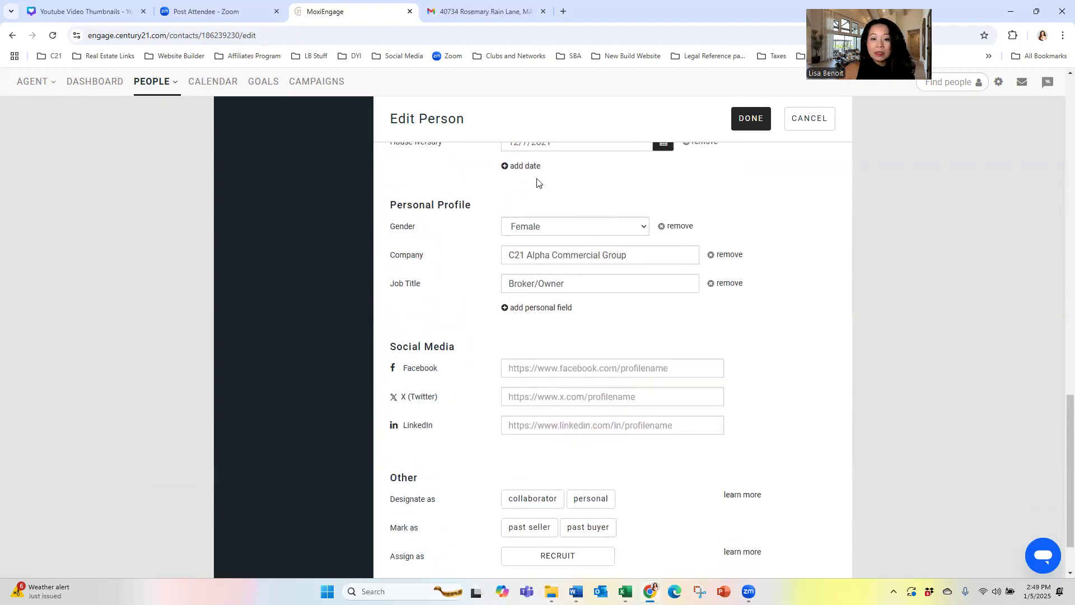
{"action": "scroll", "coordinate": [455, 283], "scroll_direction": "down", "scroll_amount": 2}
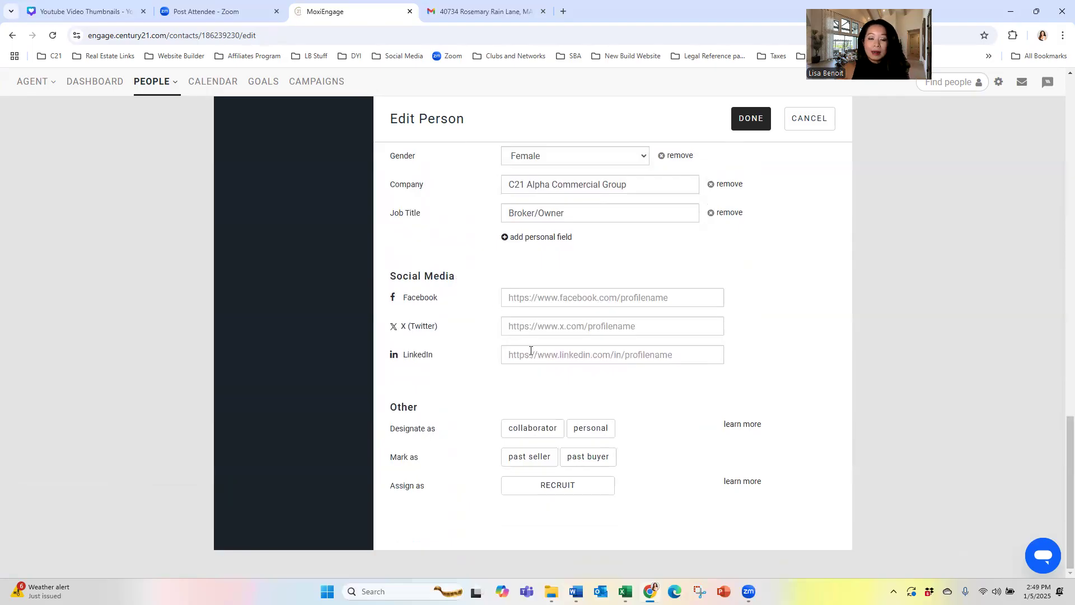
{"action": "scroll", "coordinate": [541, 349], "scroll_direction": "up", "scroll_amount": 5}
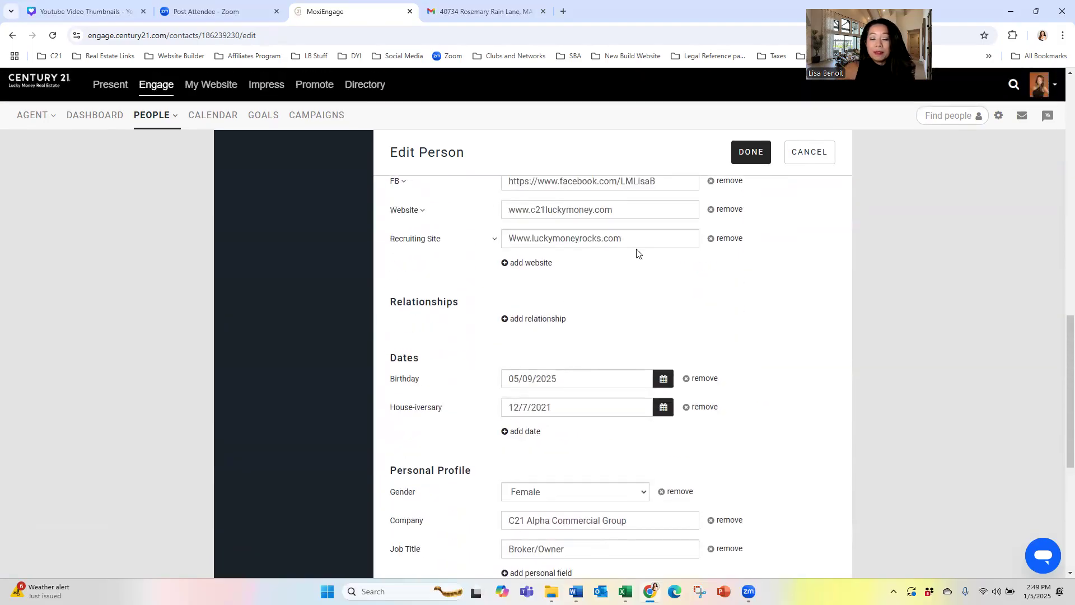
{"action": "scroll", "coordinate": [636, 252], "scroll_direction": "up", "scroll_amount": 2}
{"action": "scroll", "coordinate": [636, 288], "scroll_direction": "down", "scroll_amount": 8}
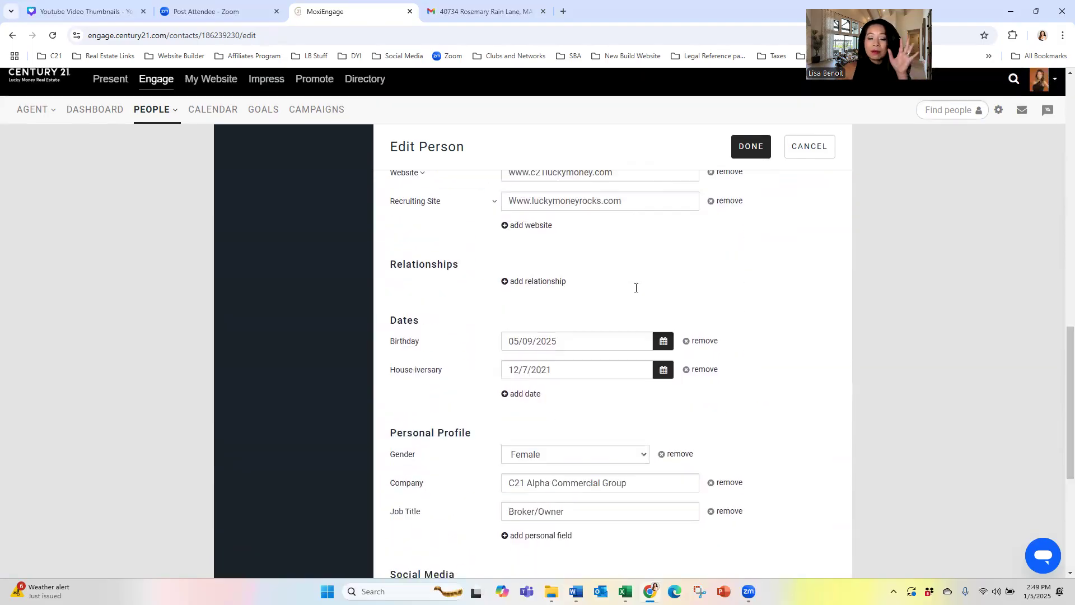
{"action": "scroll", "coordinate": [635, 297], "scroll_direction": "up", "scroll_amount": 2}
{"action": "scroll", "coordinate": [635, 296], "scroll_direction": "up", "scroll_amount": 6}
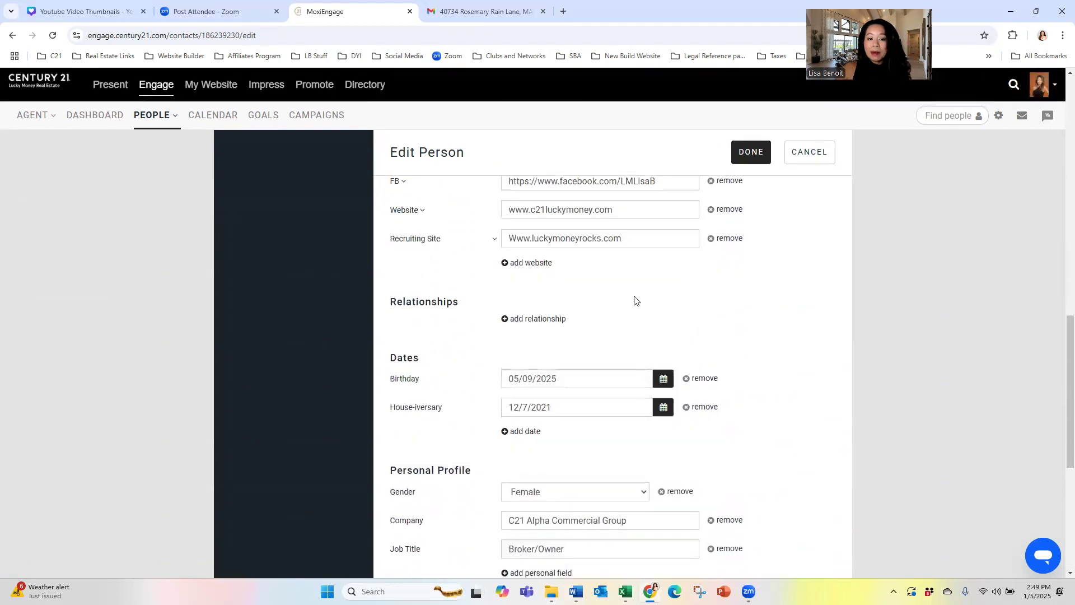
{"action": "left_click_drag", "start_coordinate": [674, 296], "coordinate": [427, 295]}
{"action": "key", "text": "ctrl+c"}
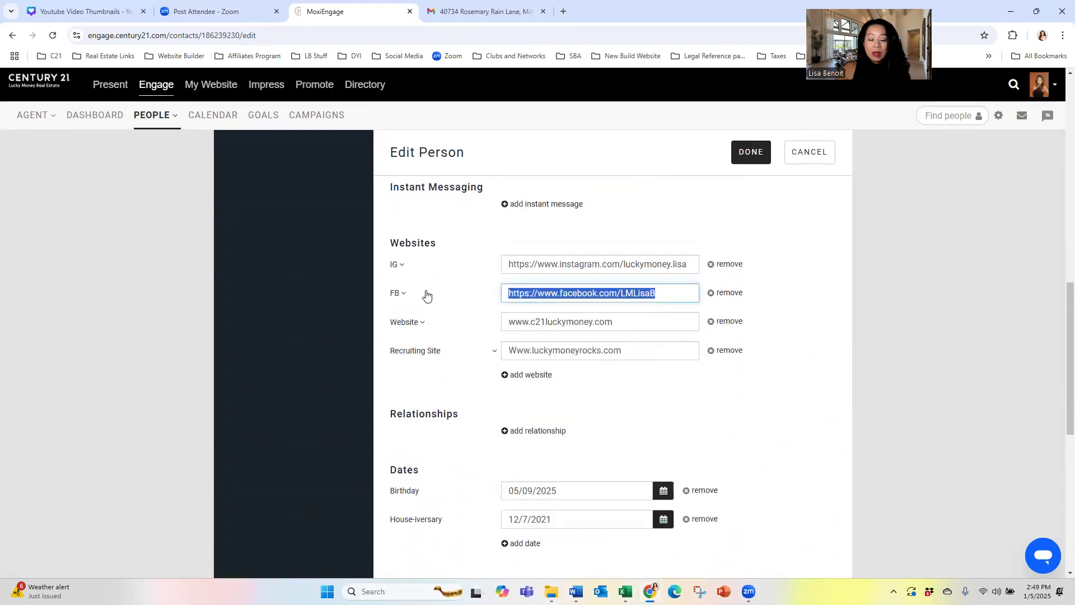
{"action": "scroll", "coordinate": [533, 376], "scroll_direction": "down", "scroll_amount": 8}
{"action": "left_click", "coordinate": [567, 291]}
{"action": "key", "text": "ctrl+v"}
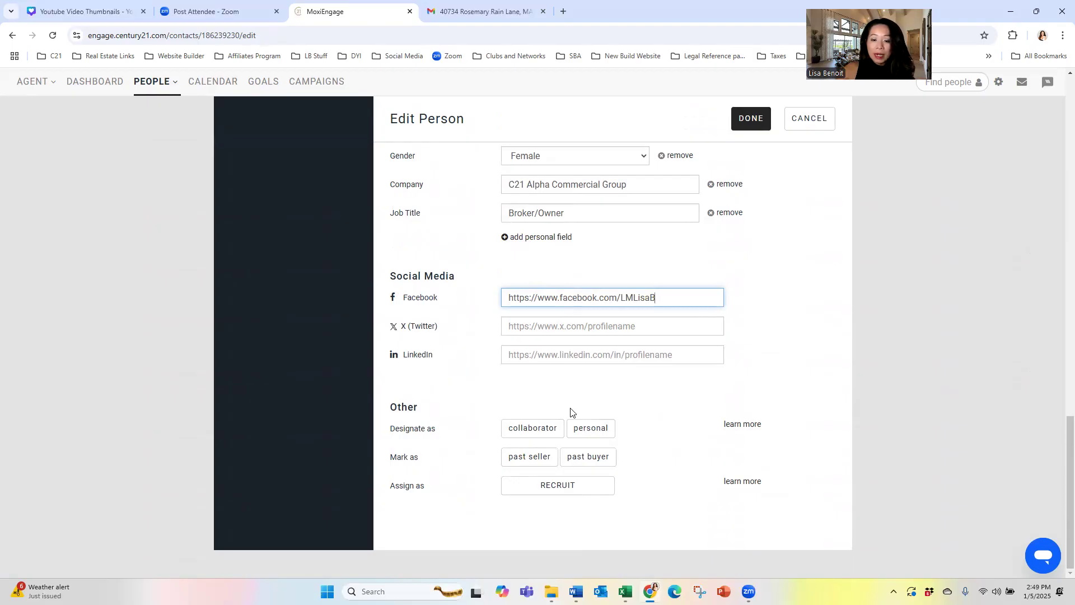
{"action": "left_click", "coordinate": [599, 458]}
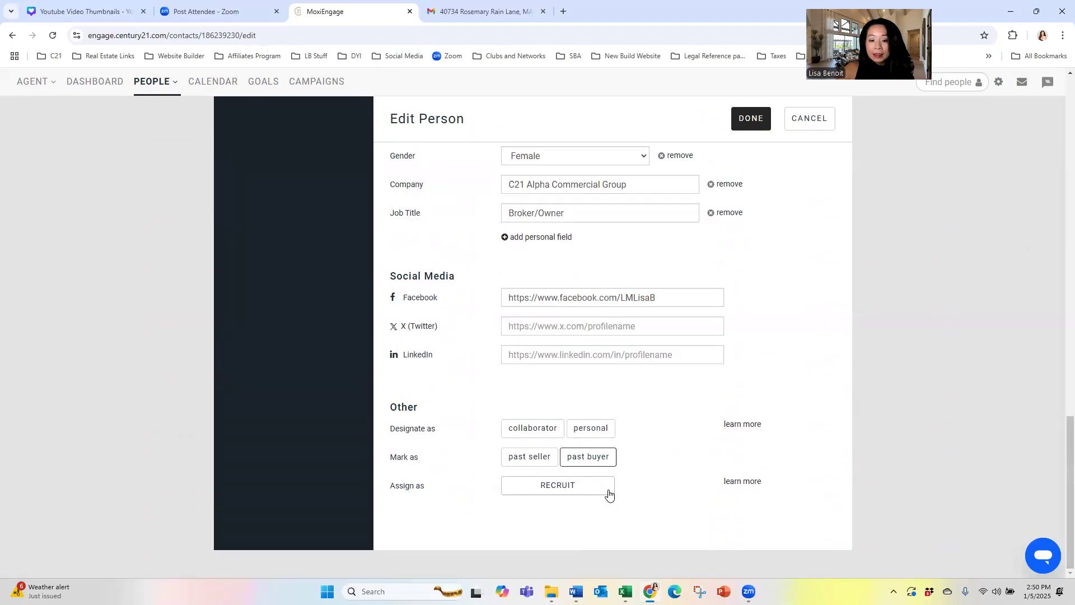
{"action": "scroll", "coordinate": [816, 197], "scroll_direction": "up", "scroll_amount": 5}
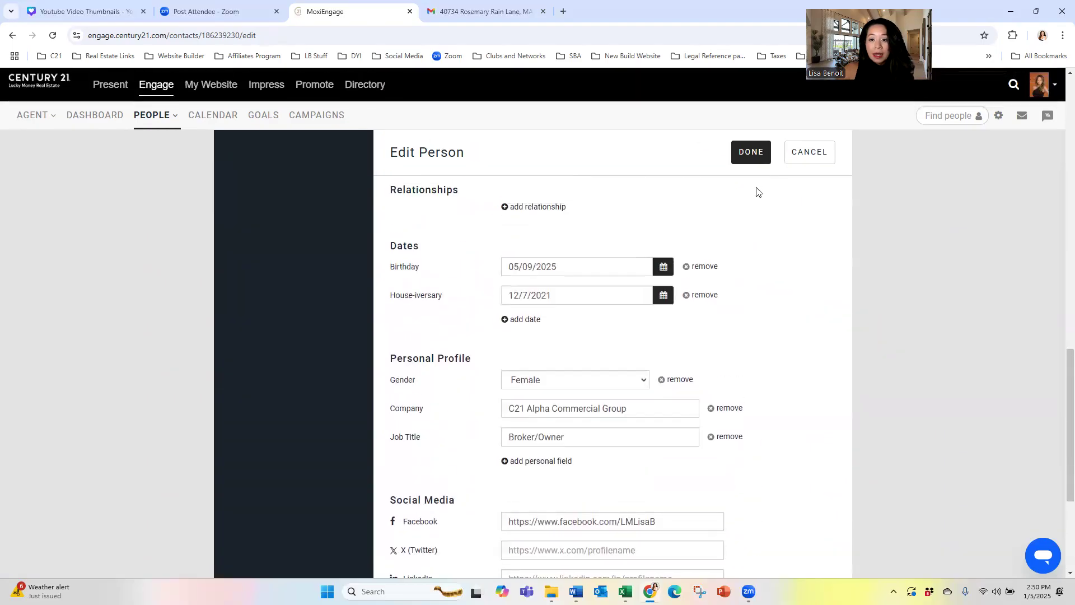
Save the contact as a Past Buyer and bring up the Add Subscription choices.
{"action": "left_click", "coordinate": [750, 154]}
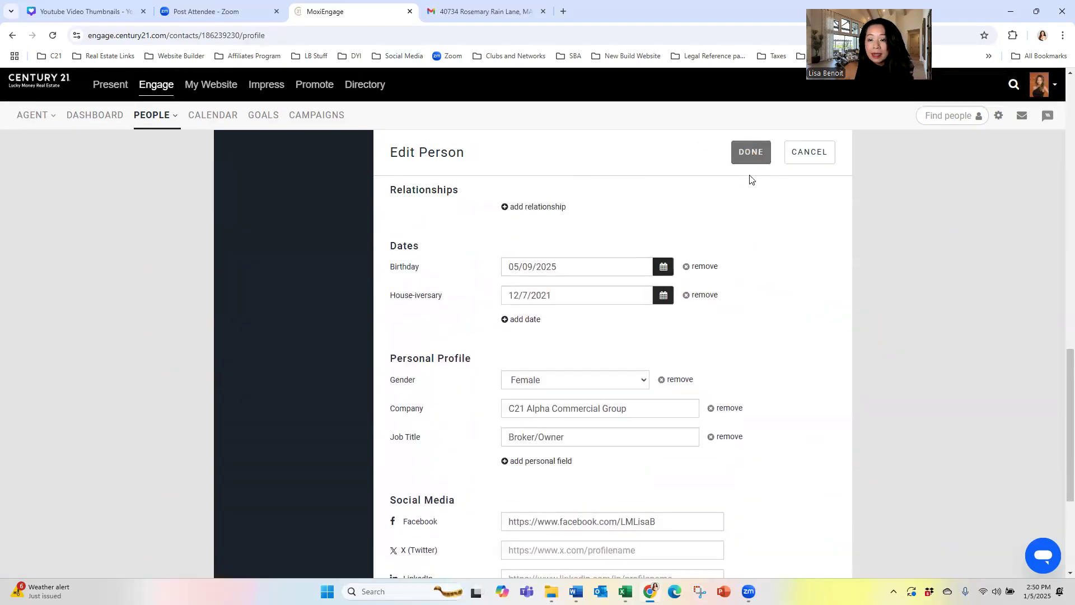
{"action": "scroll", "coordinate": [555, 305], "scroll_direction": "down", "scroll_amount": 5}
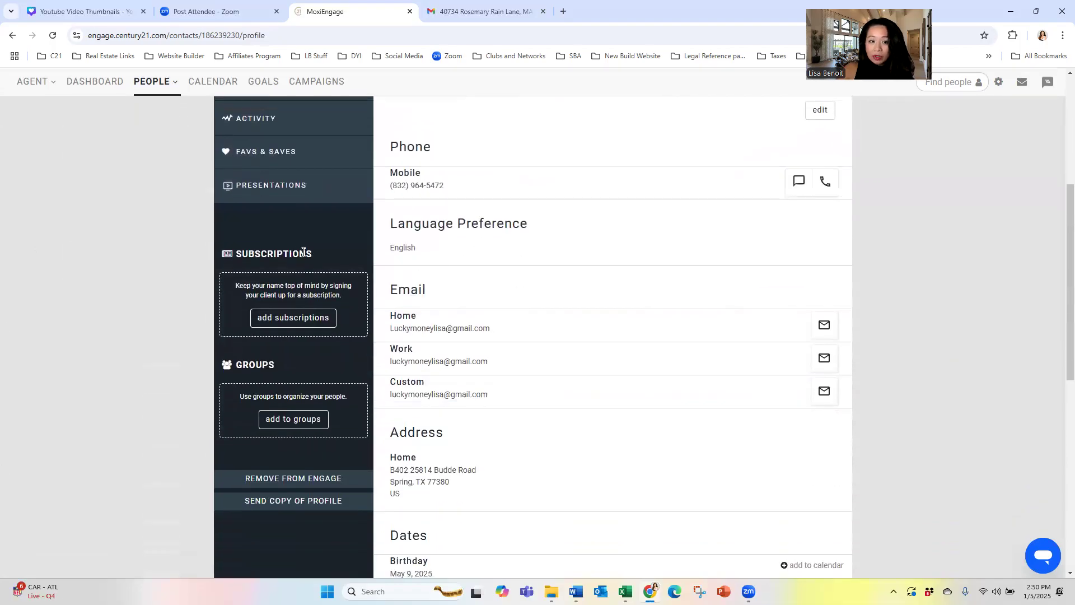
{"action": "left_click", "coordinate": [289, 318]}
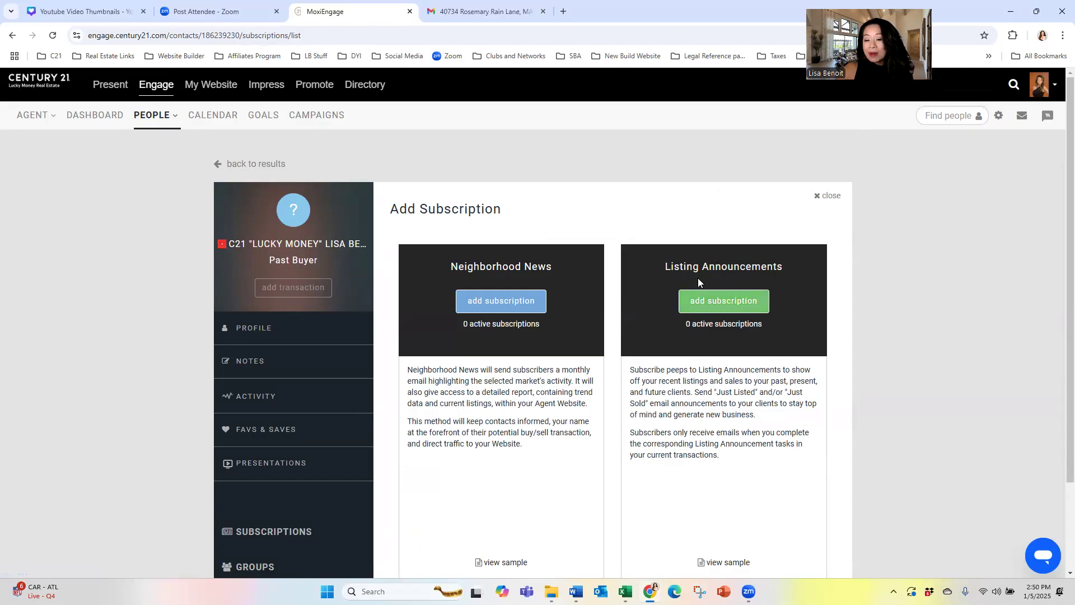
Start a Quick GO Neighborhood News subscription and enter ZIP 77386.
{"action": "left_click", "coordinate": [501, 301]}
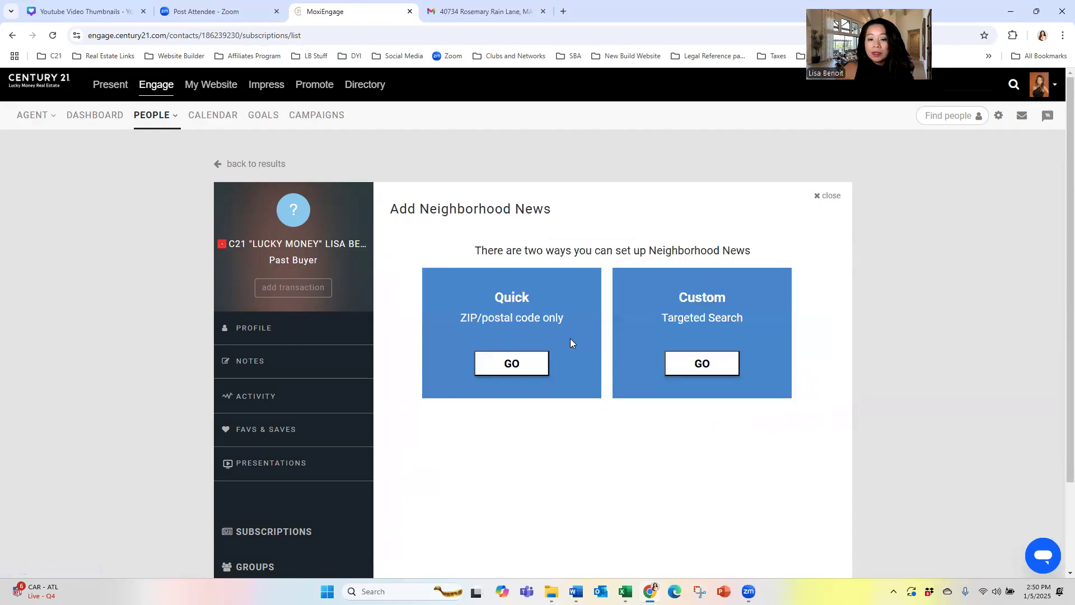
{"action": "left_click", "coordinate": [520, 363]}
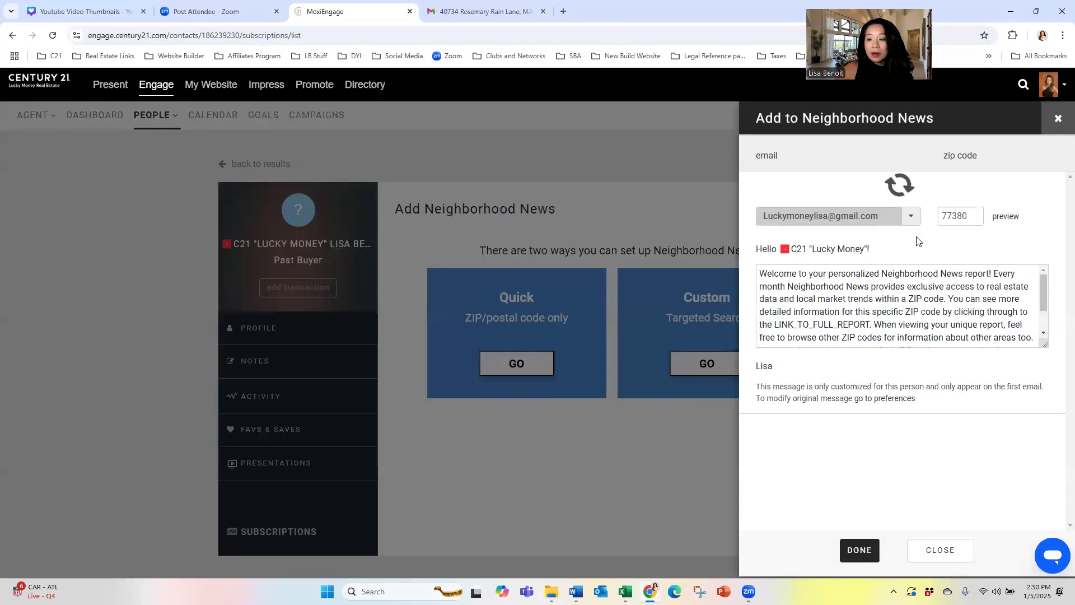
{"action": "left_click_drag", "start_coordinate": [977, 216], "coordinate": [927, 220]}
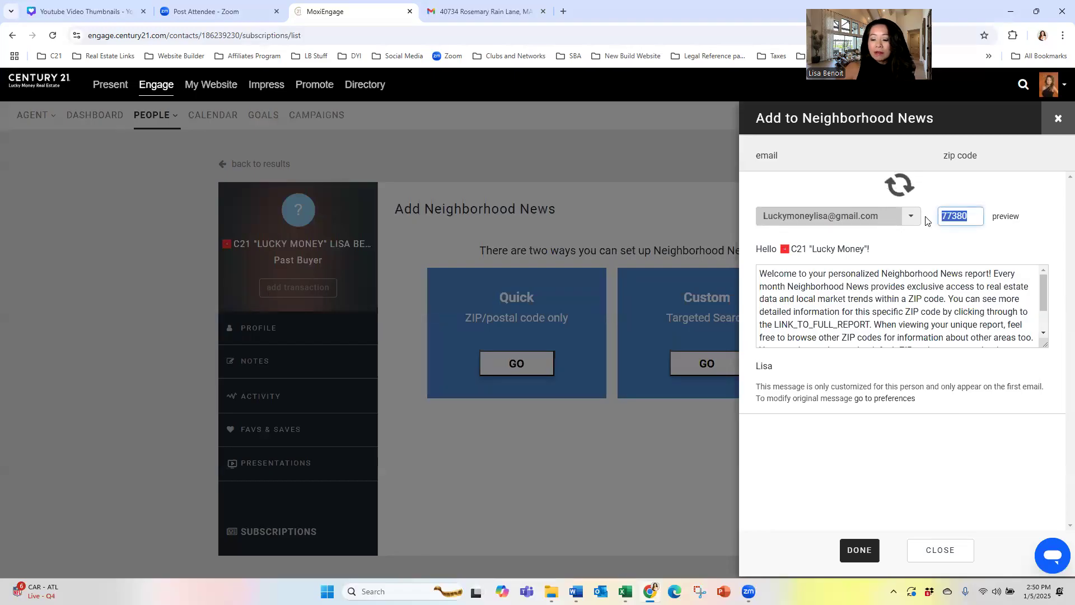
{"action": "type", "text": "77386"}
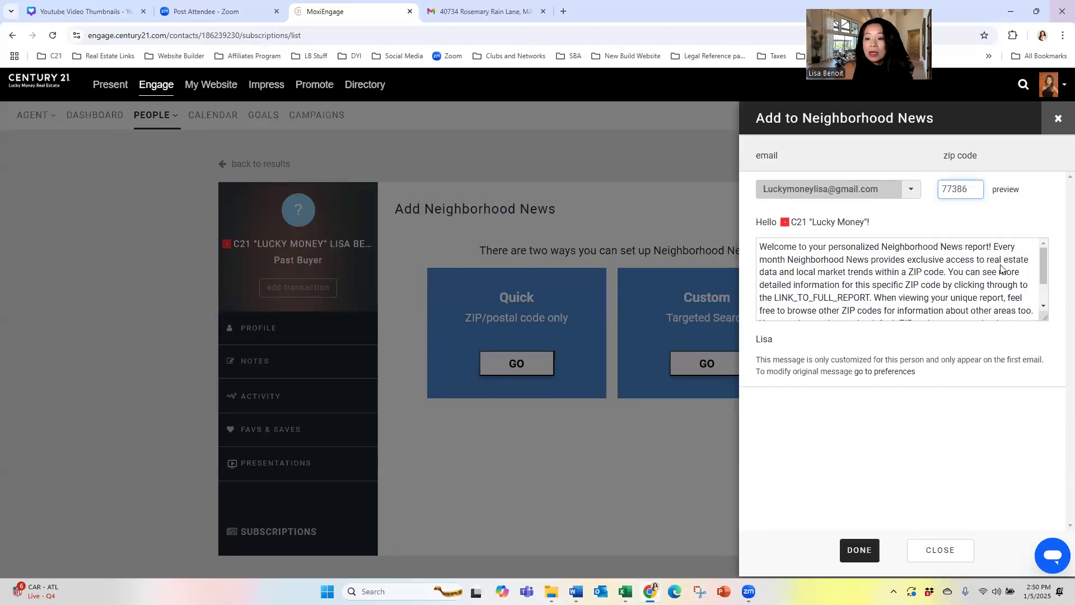
Split the welcome sentence into its own paragraph in the subscription message.
{"action": "left_click", "coordinate": [835, 263]}
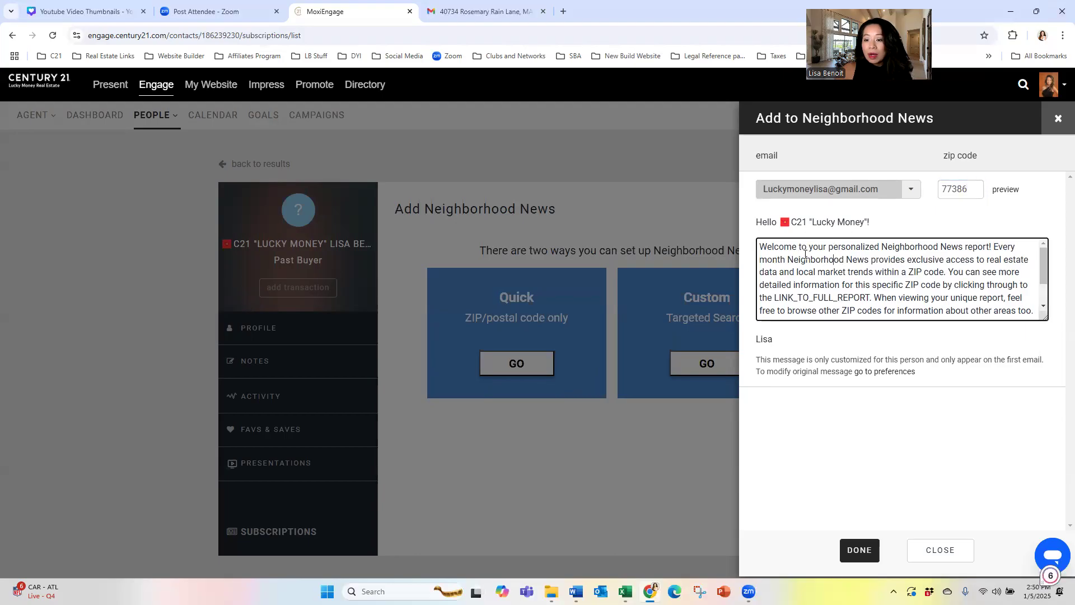
{"action": "left_click", "coordinate": [991, 246]}
{"action": "key", "text": "Return"}
{"action": "key", "text": "Return"}
{"action": "key", "text": "Down"}
{"action": "key", "text": "Delete"}
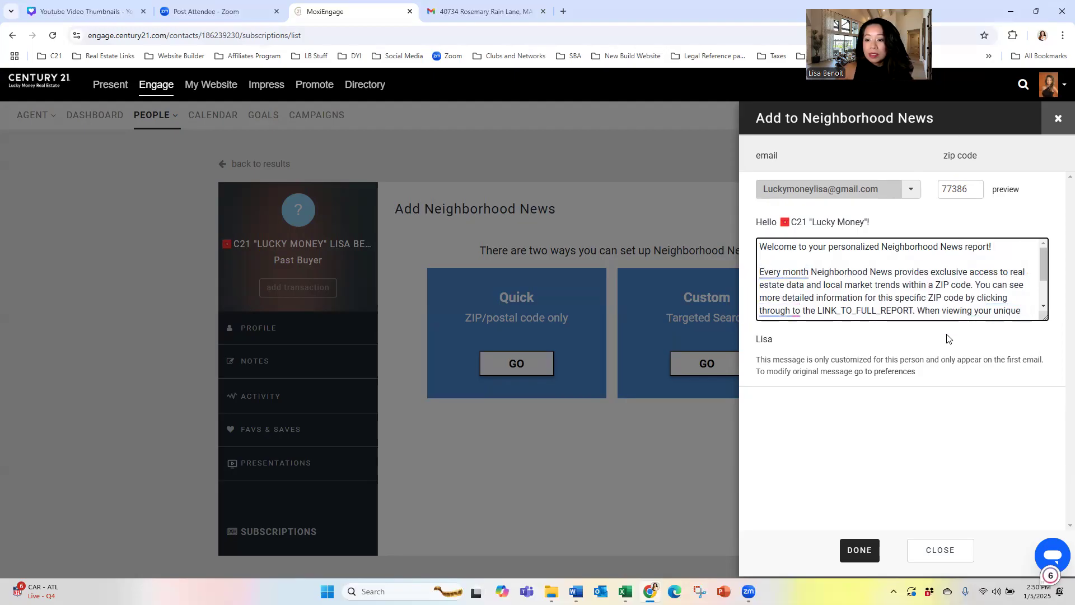
{"action": "scroll", "coordinate": [924, 287], "scroll_direction": "down", "scroll_amount": 1}
{"action": "scroll", "coordinate": [924, 287], "scroll_direction": "down", "scroll_amount": 2}
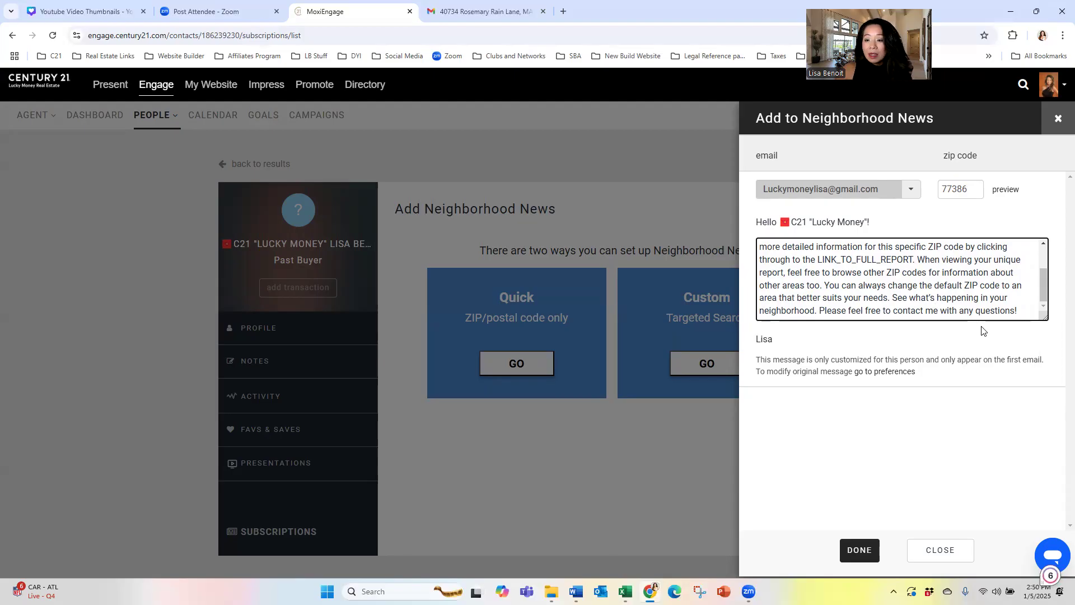
{"action": "scroll", "coordinate": [835, 308], "scroll_direction": "up", "scroll_amount": 3}
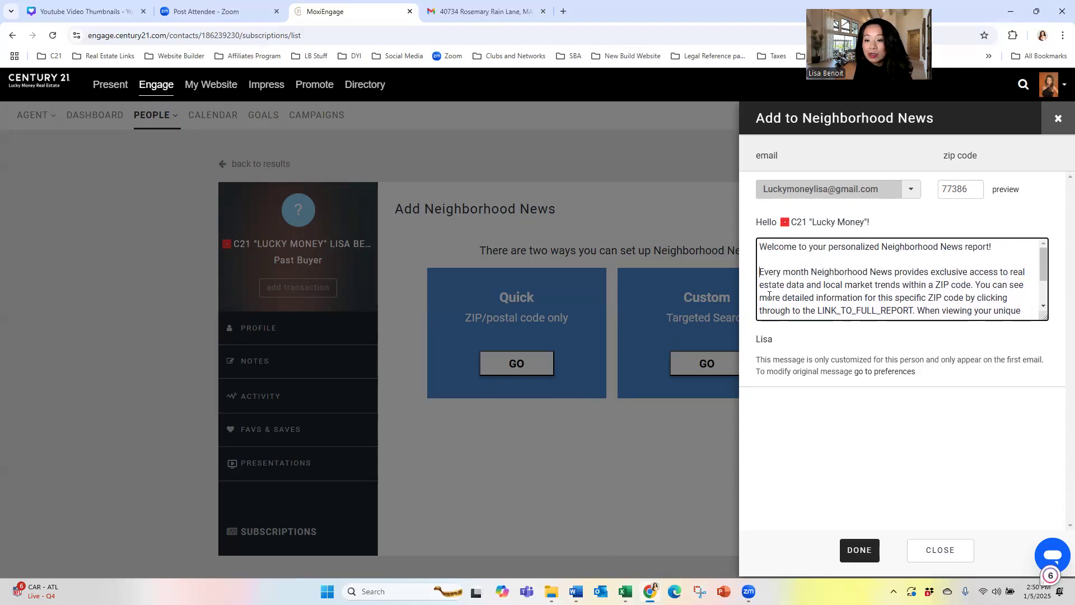
Correct the ZIP code to 77380 and create the Neighborhood News subscription.
{"action": "left_click", "coordinate": [871, 552]}
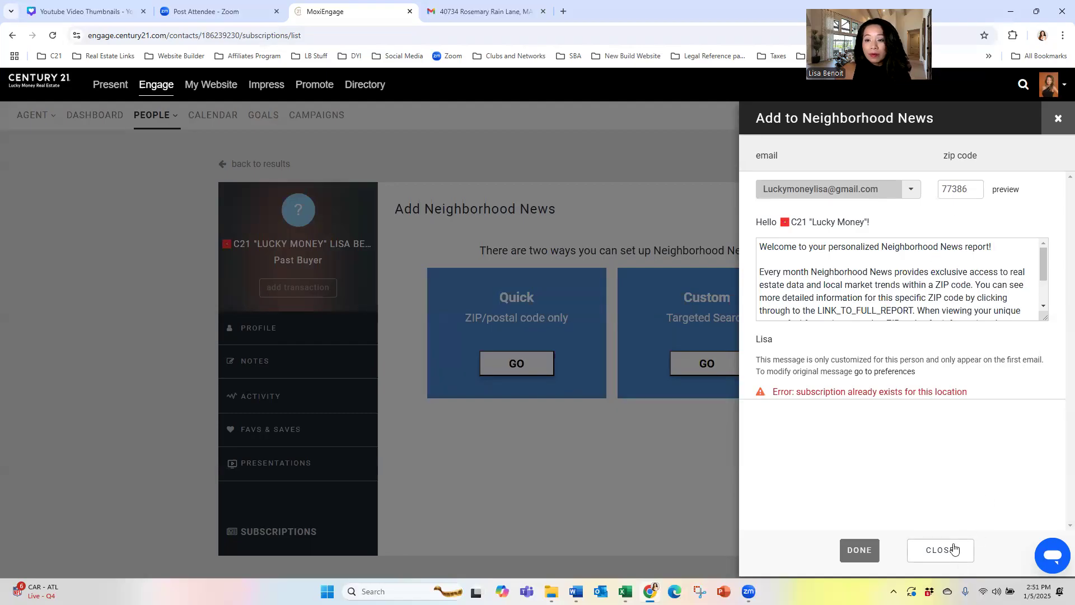
{"action": "left_click", "coordinate": [911, 191]}
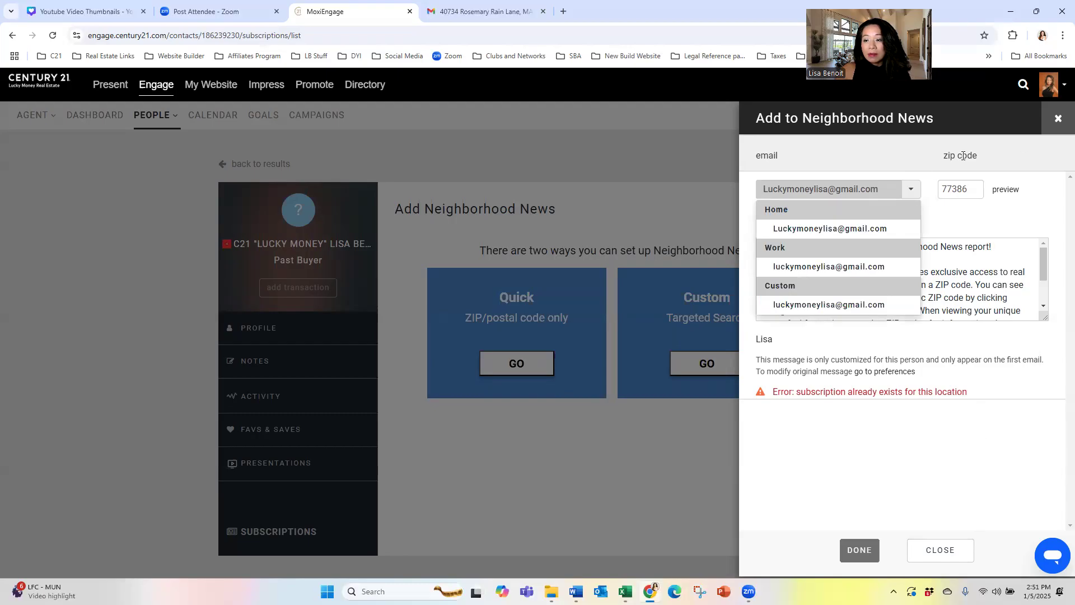
{"action": "left_click", "coordinate": [983, 188]}
{"action": "key", "text": "BackSpace"}
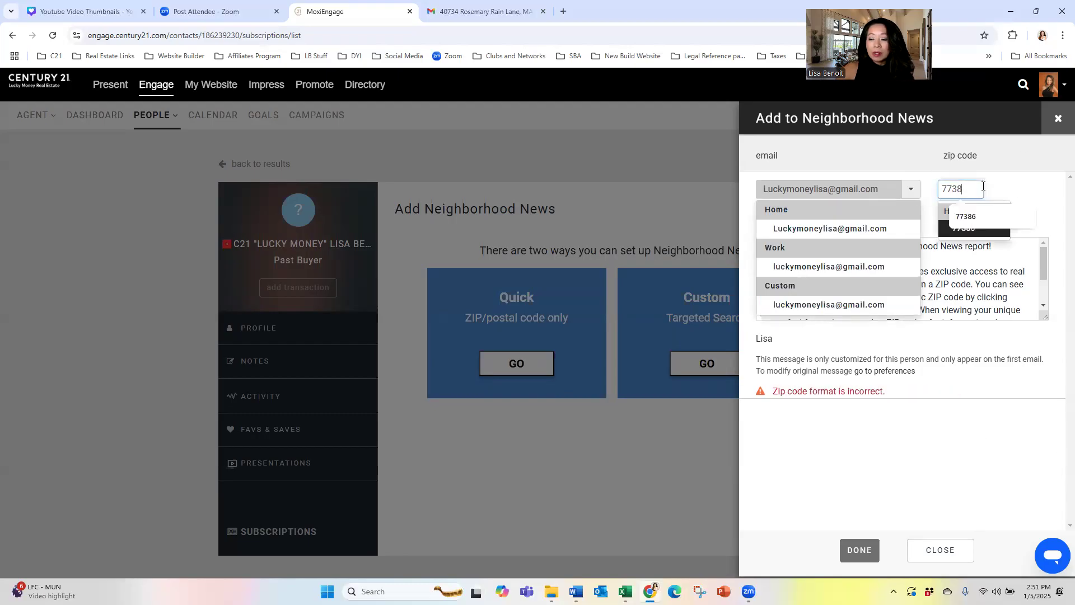
{"action": "type", "text": "0"}
{"action": "left_click", "coordinate": [996, 229]}
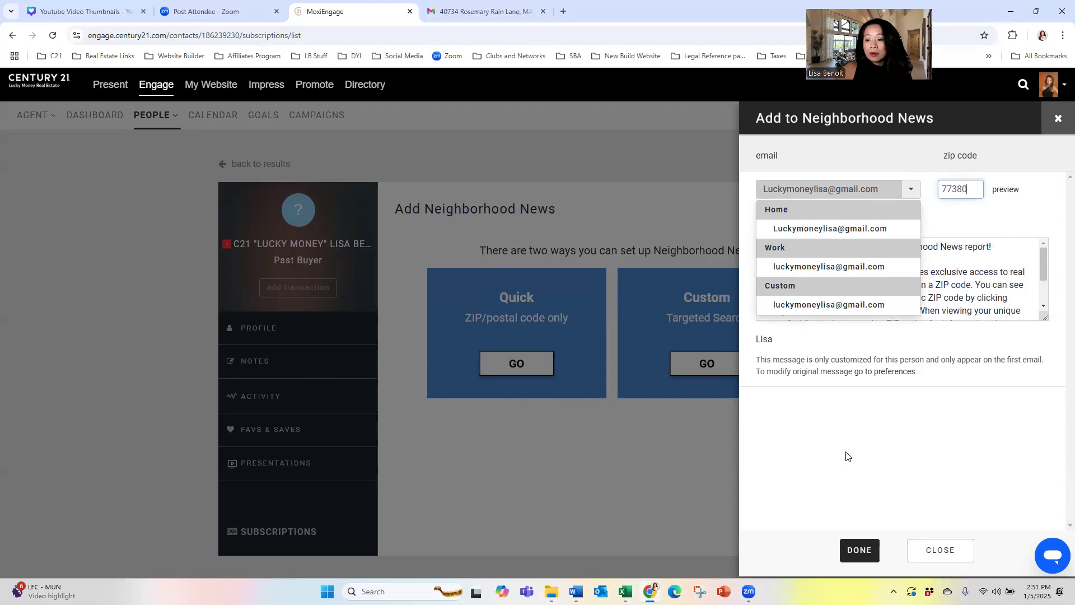
{"action": "left_click", "coordinate": [860, 550]}
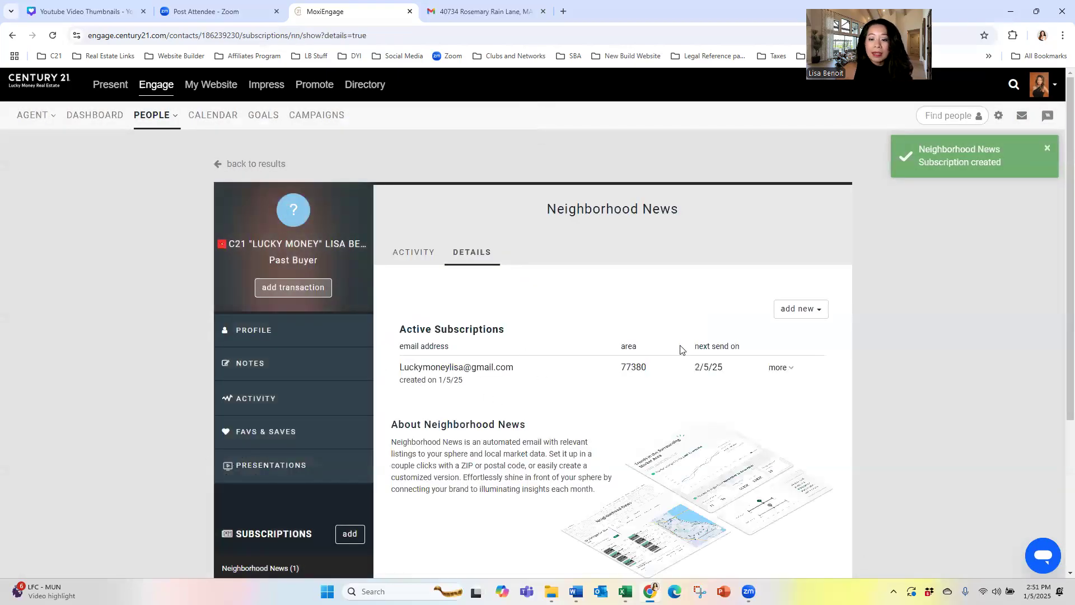
Scroll past the new 77380 subscription and open the GROUPS 'add to groups' list.
{"action": "scroll", "coordinate": [641, 363], "scroll_direction": "down", "scroll_amount": 3}
{"action": "scroll", "coordinate": [641, 363], "scroll_direction": "up", "scroll_amount": 1}
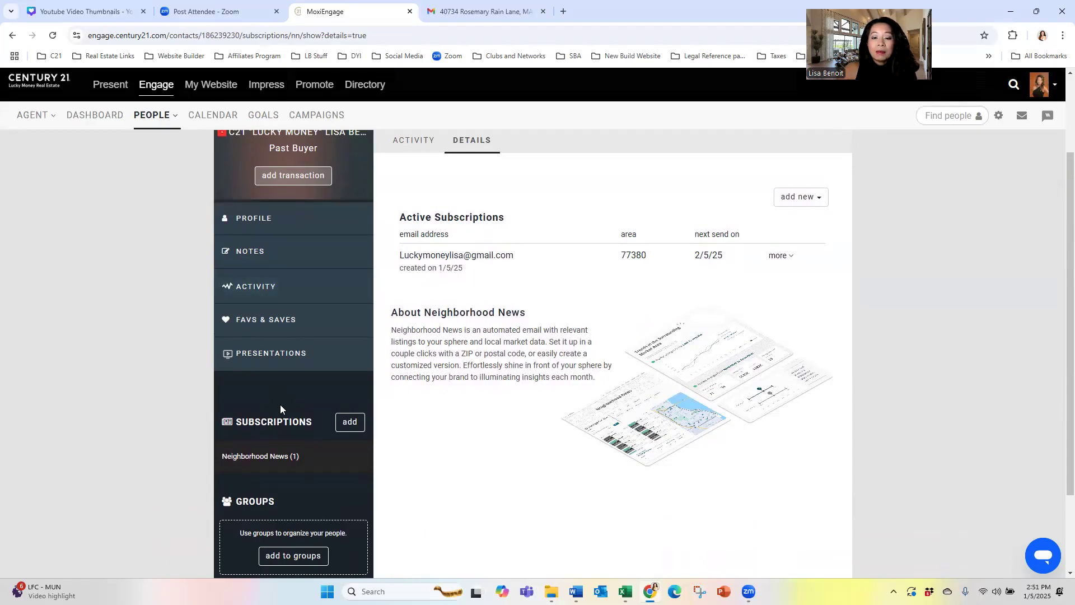
{"action": "scroll", "coordinate": [598, 272], "scroll_direction": "down", "scroll_amount": 1}
{"action": "scroll", "coordinate": [598, 272], "scroll_direction": "down", "scroll_amount": 2}
{"action": "scroll", "coordinate": [201, 416], "scroll_direction": "up", "scroll_amount": 3}
{"action": "scroll", "coordinate": [277, 395], "scroll_direction": "down", "scroll_amount": 3}
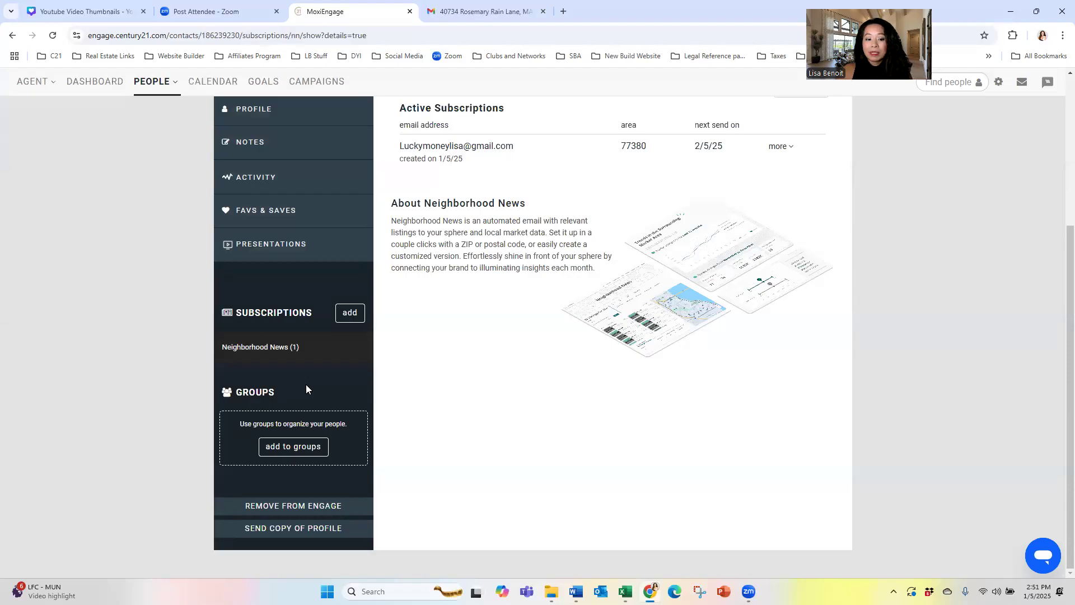
{"action": "left_click", "coordinate": [312, 448]}
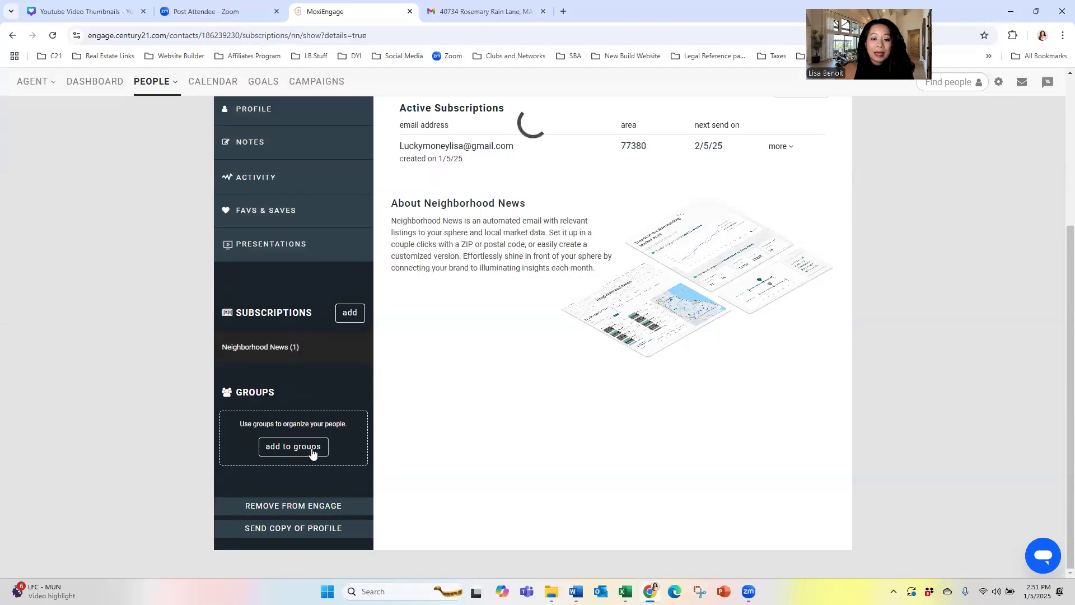
Look through the Edit Groups list and cancel without adding the contact to any group.
{"action": "scroll", "coordinate": [526, 336], "scroll_direction": "down", "scroll_amount": 10}
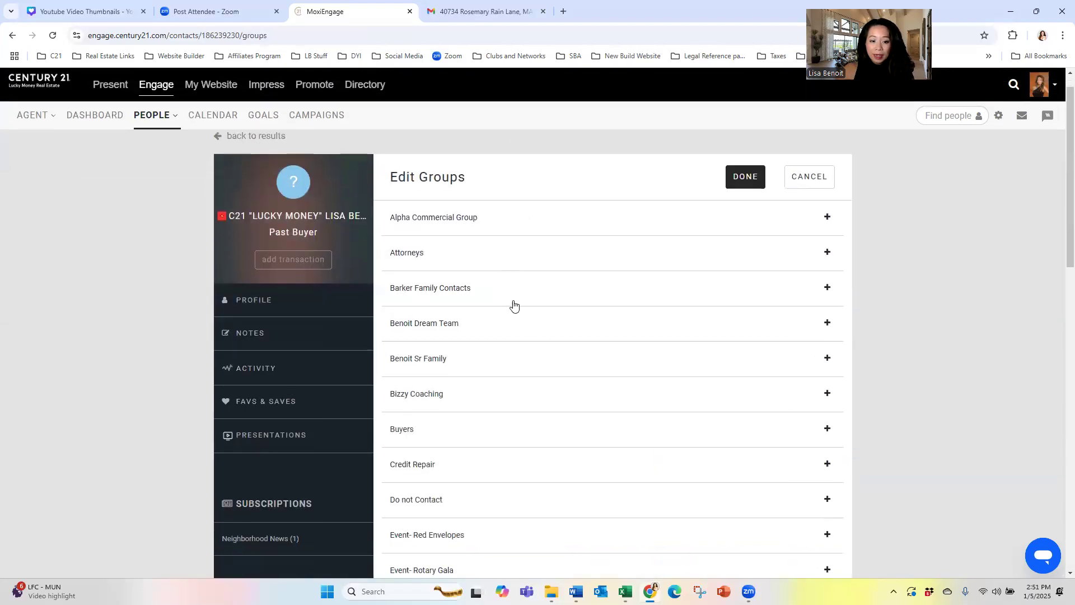
{"action": "scroll", "coordinate": [570, 456], "scroll_direction": "down", "scroll_amount": 5}
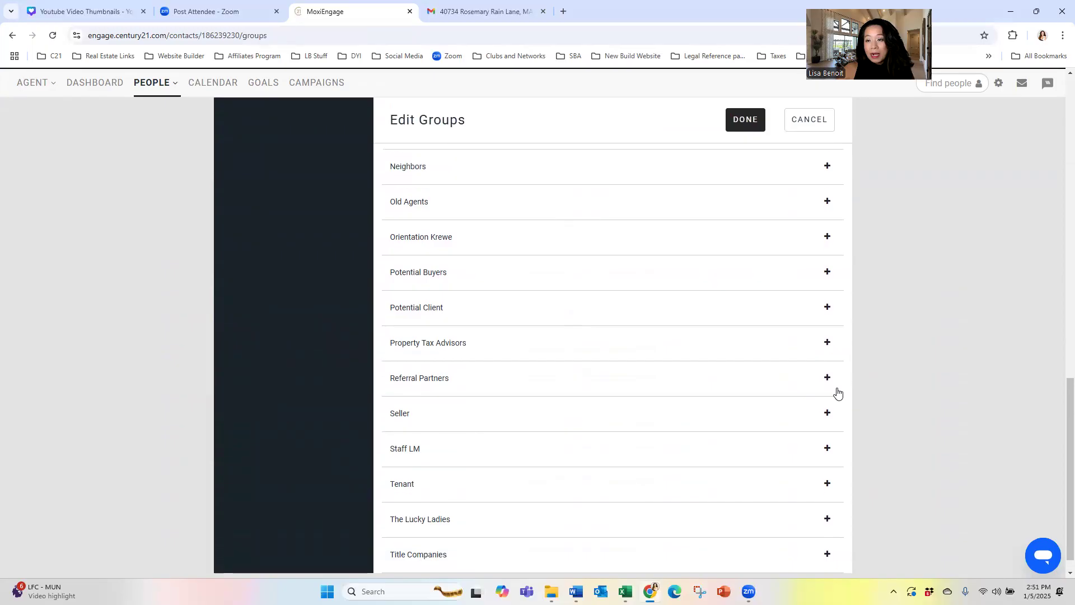
{"action": "scroll", "coordinate": [838, 393], "scroll_direction": "up", "scroll_amount": 10}
{"action": "scroll", "coordinate": [907, 280], "scroll_direction": "up", "scroll_amount": 3}
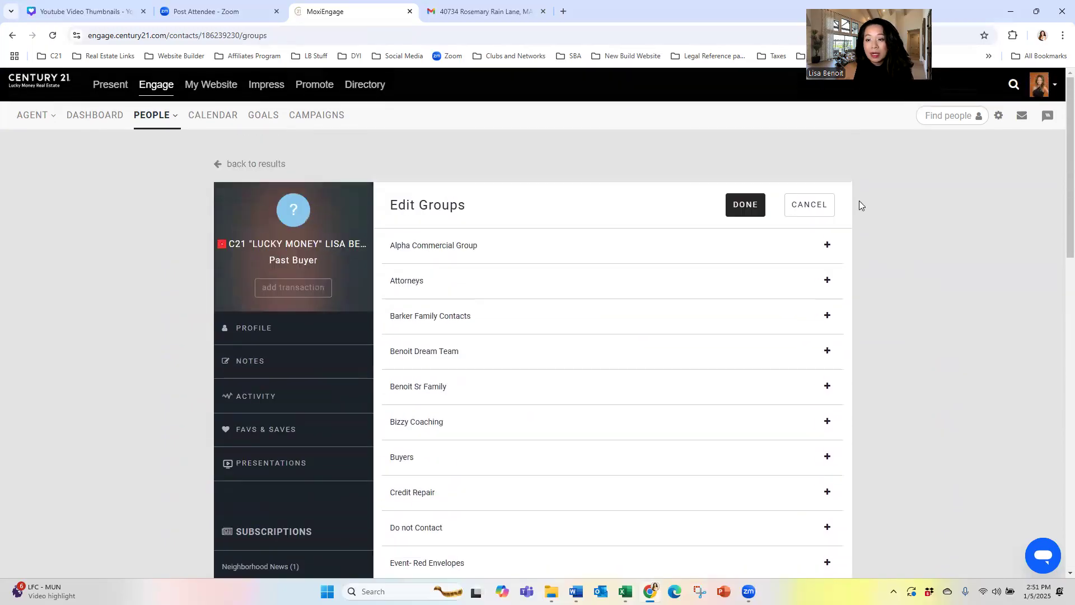
{"action": "left_click", "coordinate": [818, 204]}
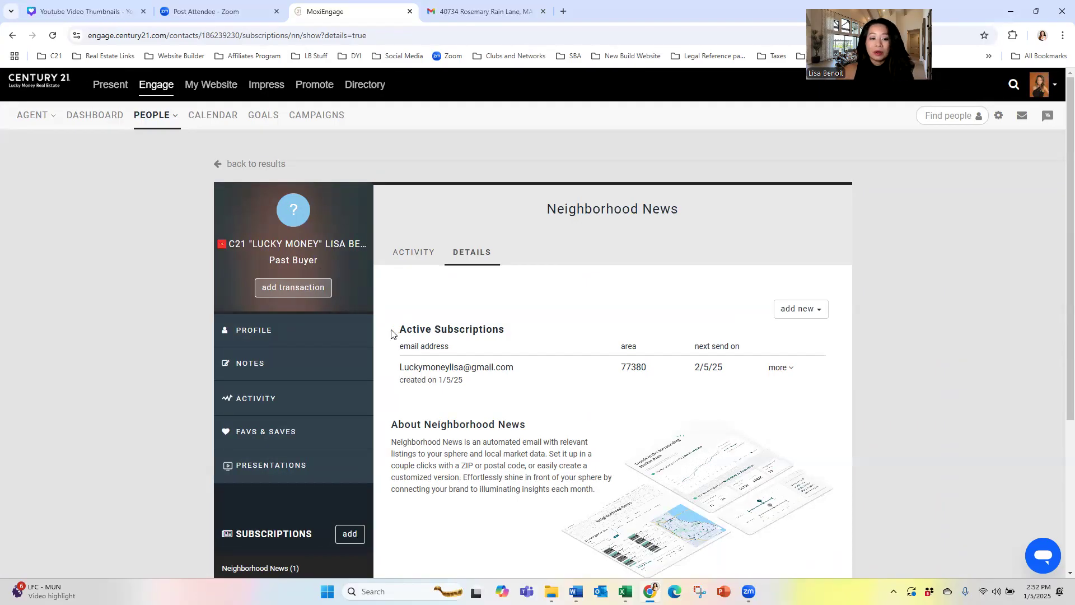
{"action": "scroll", "coordinate": [339, 334], "scroll_direction": "down", "scroll_amount": 3}
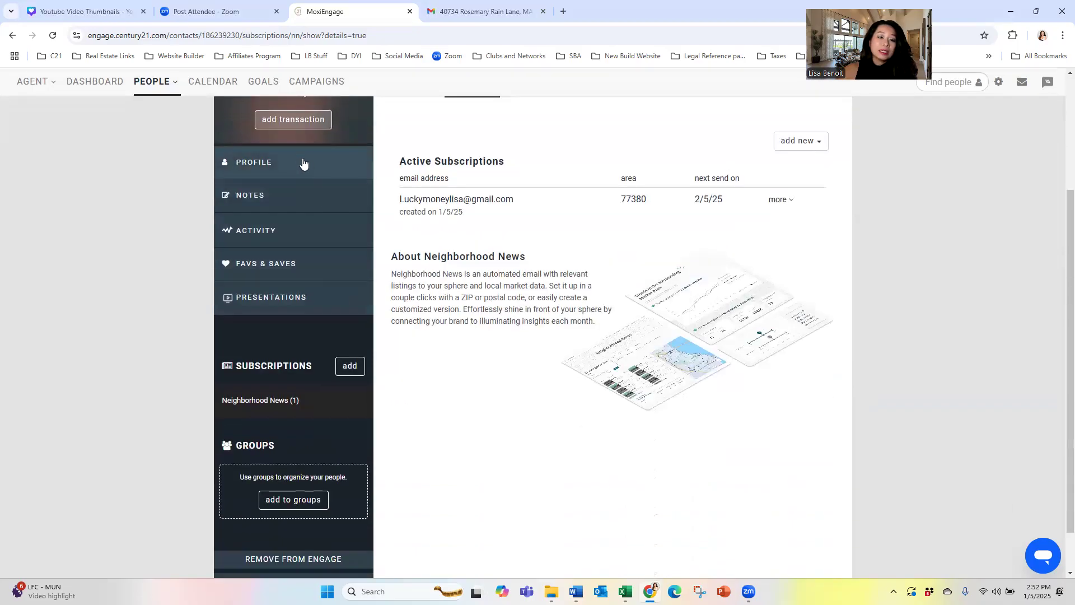
Open the contact's Notes in edit mode and close the editor with the notes left empty.
{"action": "left_click", "coordinate": [266, 202]}
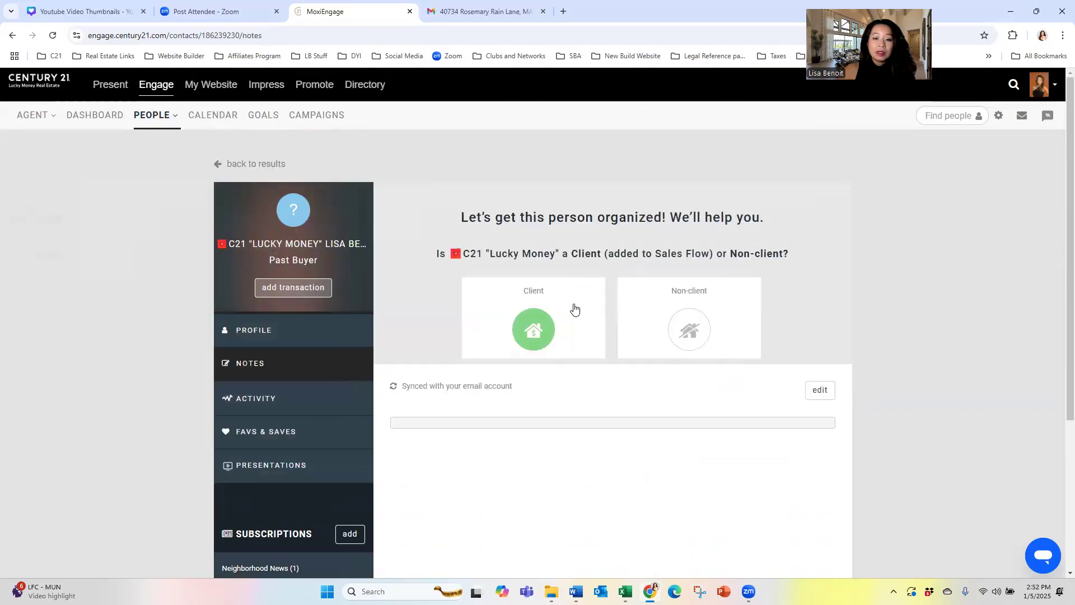
{"action": "scroll", "coordinate": [781, 362], "scroll_direction": "down", "scroll_amount": 1}
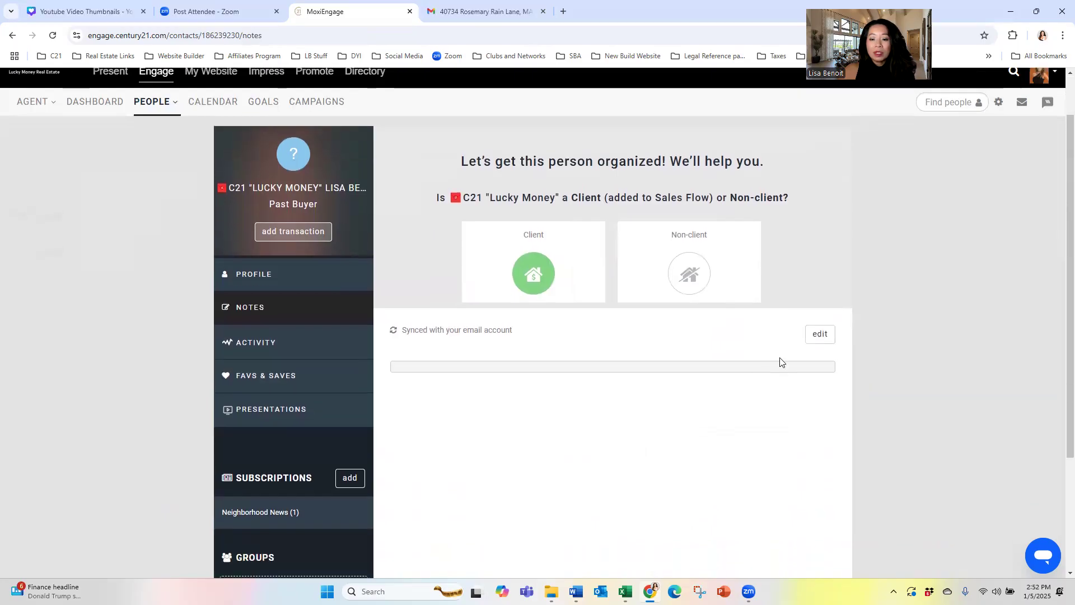
{"action": "left_click", "coordinate": [815, 336]}
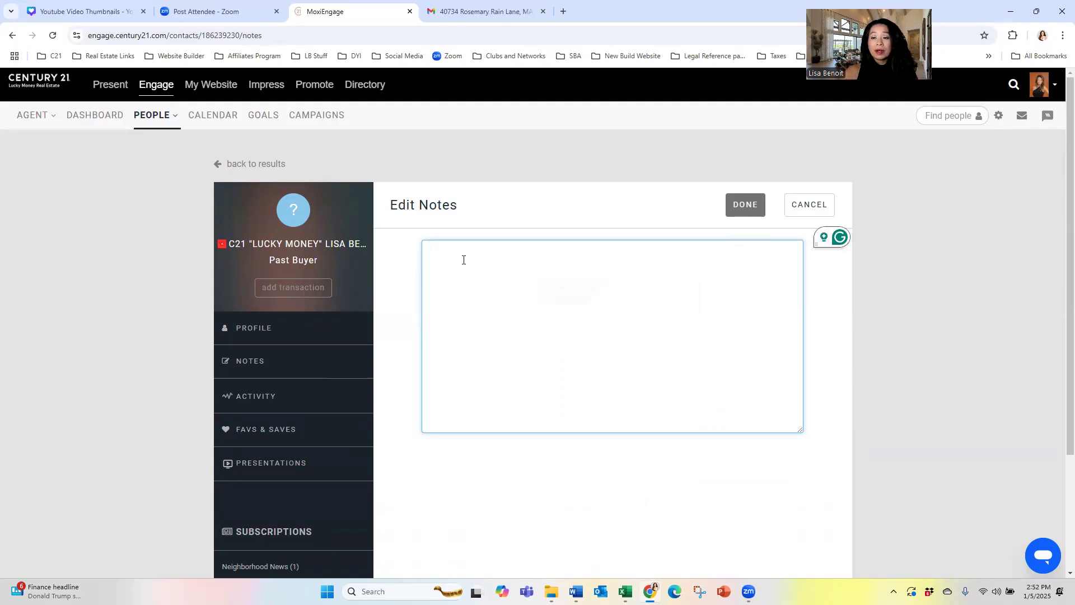
{"action": "left_click", "coordinate": [747, 206]}
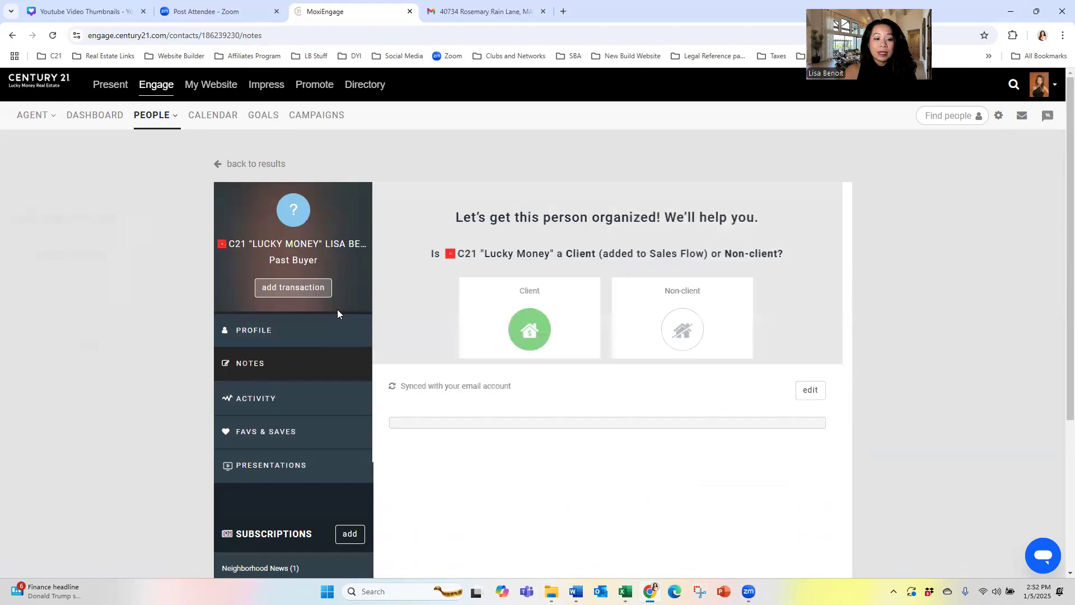
View the contact's Activity history, select the 77386 subscription entry, and start a custom activity.
{"action": "left_click", "coordinate": [261, 398]}
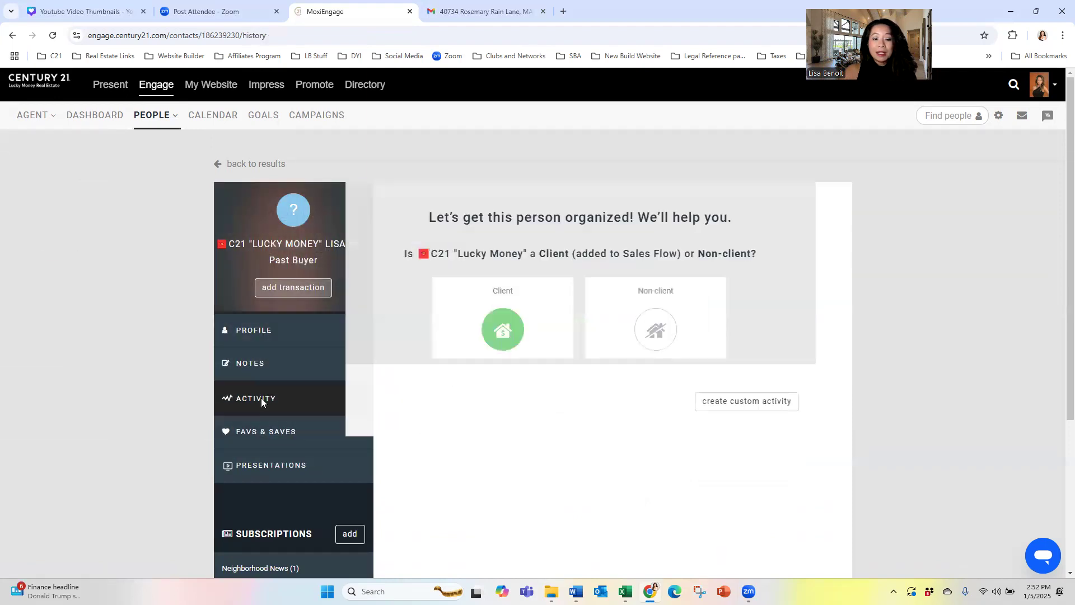
{"action": "scroll", "coordinate": [476, 332], "scroll_direction": "down", "scroll_amount": 1}
{"action": "scroll", "coordinate": [476, 332], "scroll_direction": "down", "scroll_amount": 3}
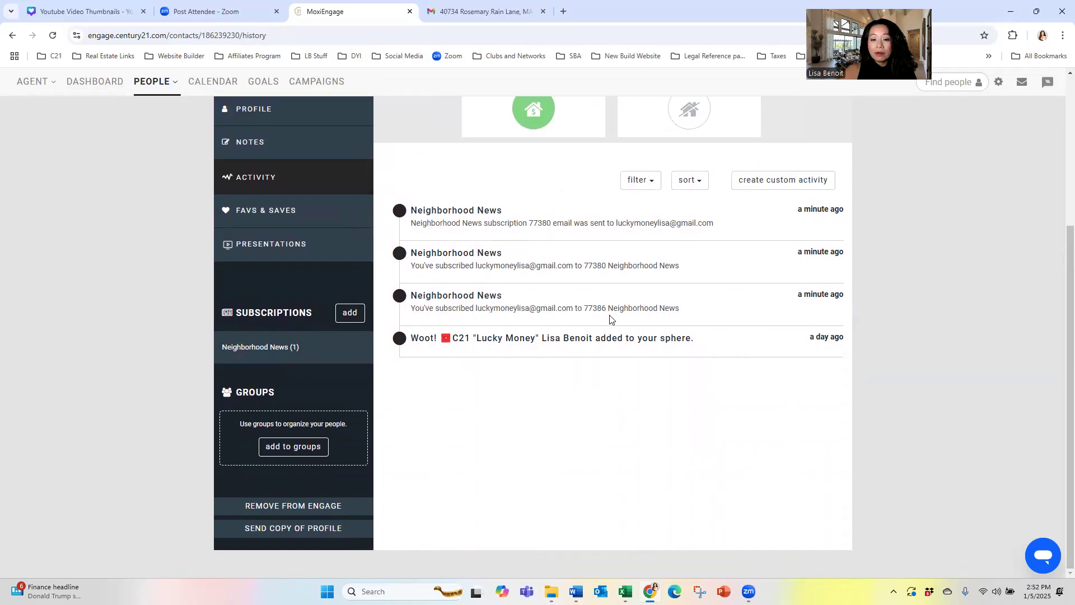
{"action": "left_click_drag", "start_coordinate": [602, 312], "coordinate": [608, 310]}
{"action": "left_click_drag", "start_coordinate": [700, 303], "coordinate": [407, 298]}
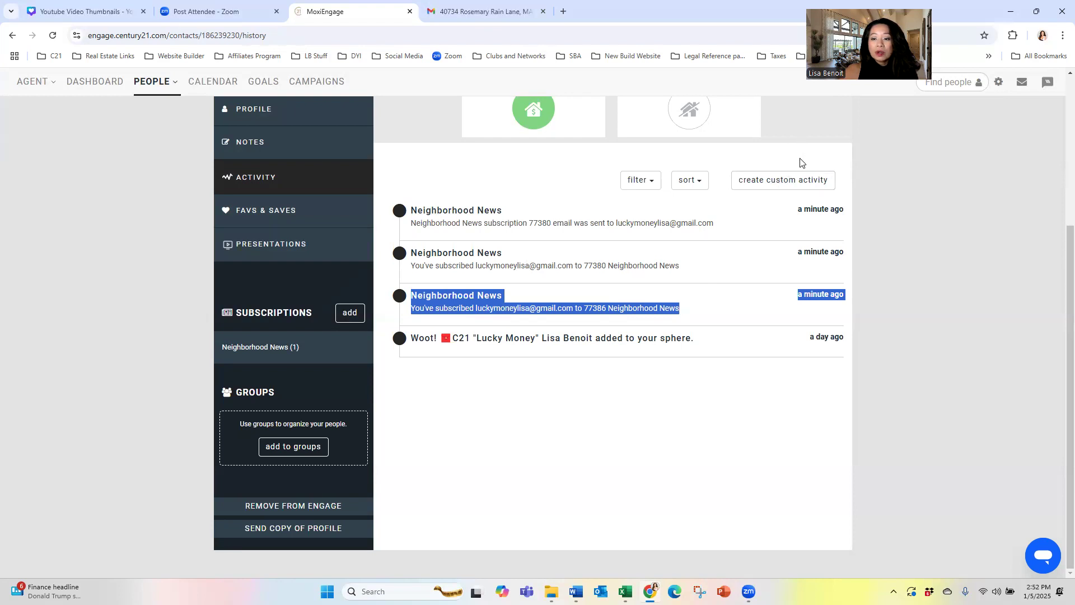
{"action": "left_click", "coordinate": [799, 180]}
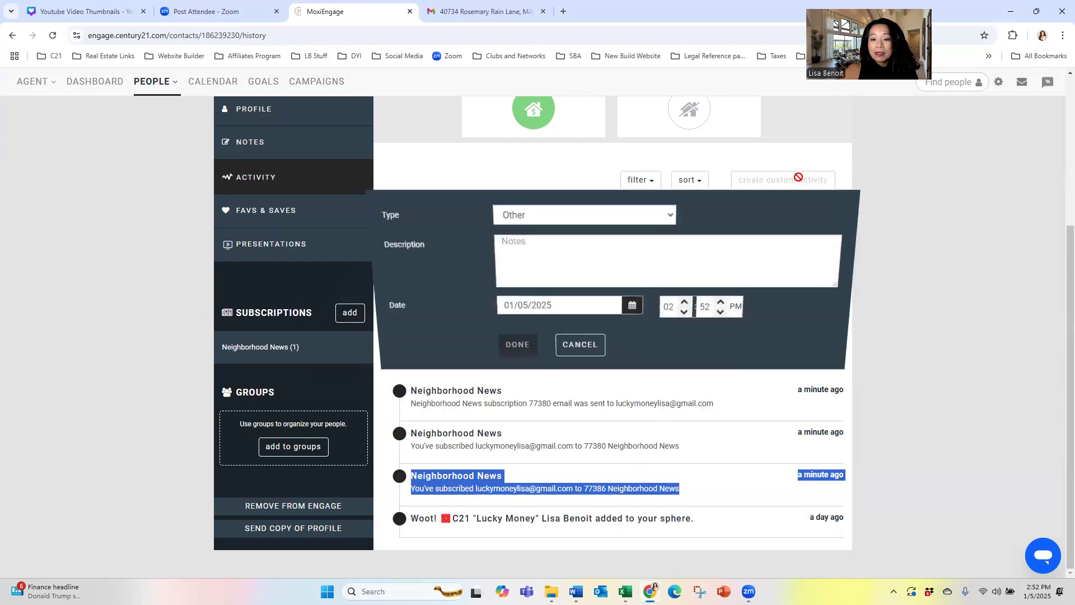
Keep the activity type as Other, cancel the custom activity, and show the empty Favs & Saves page.
{"action": "left_click", "coordinate": [595, 222]}
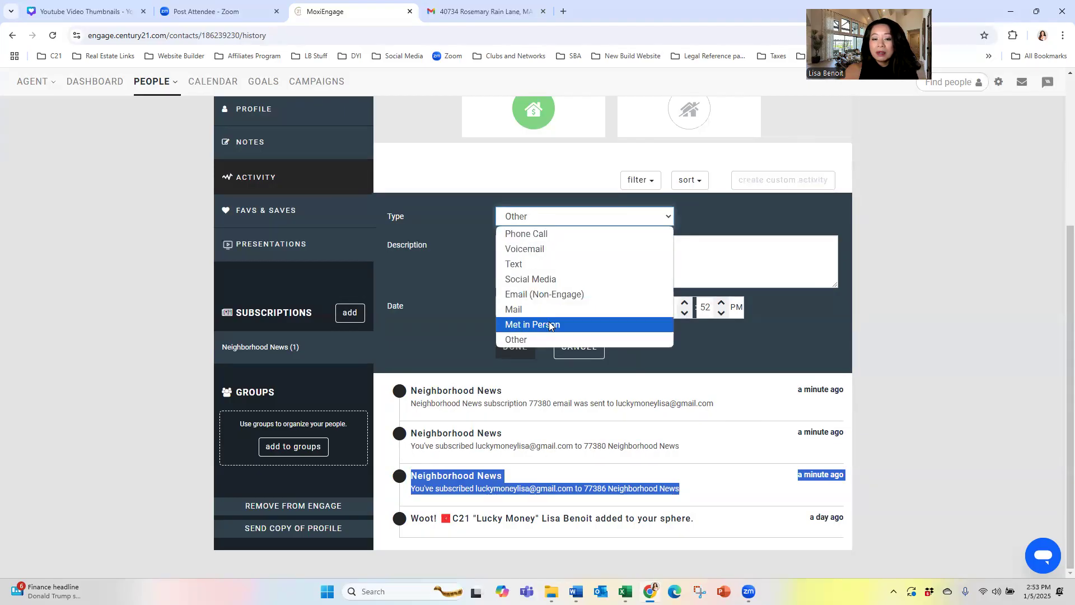
{"action": "left_click", "coordinate": [549, 274]}
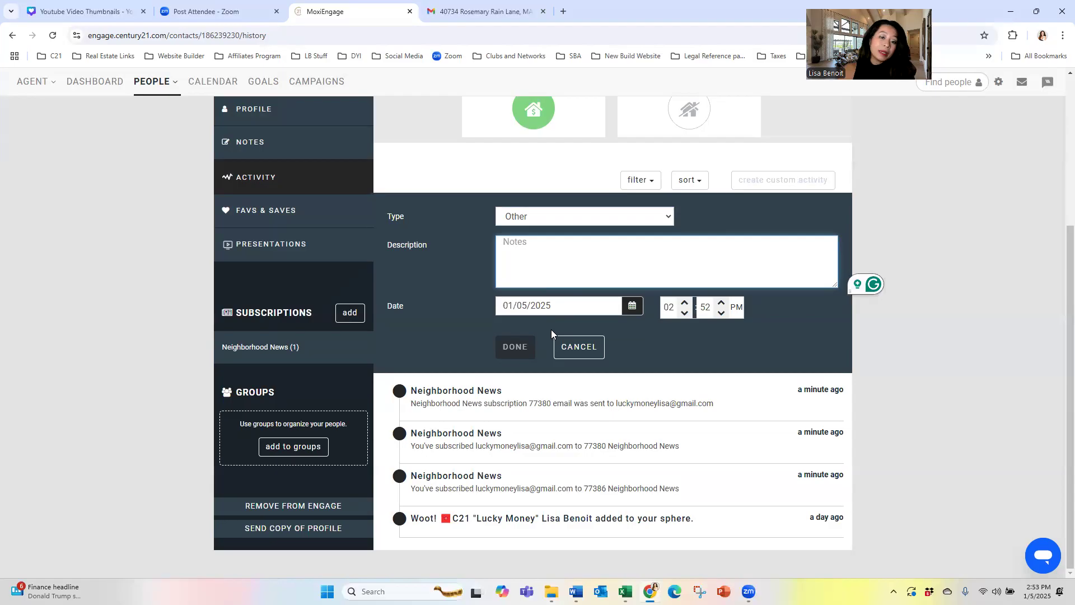
{"action": "left_click", "coordinate": [574, 348]}
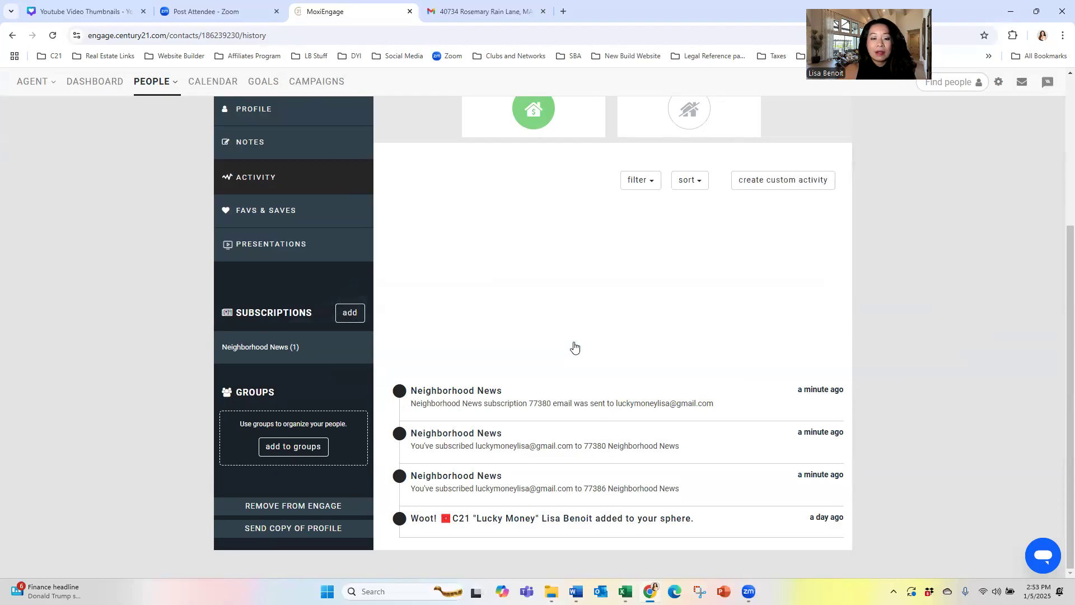
{"action": "left_click", "coordinate": [298, 210]}
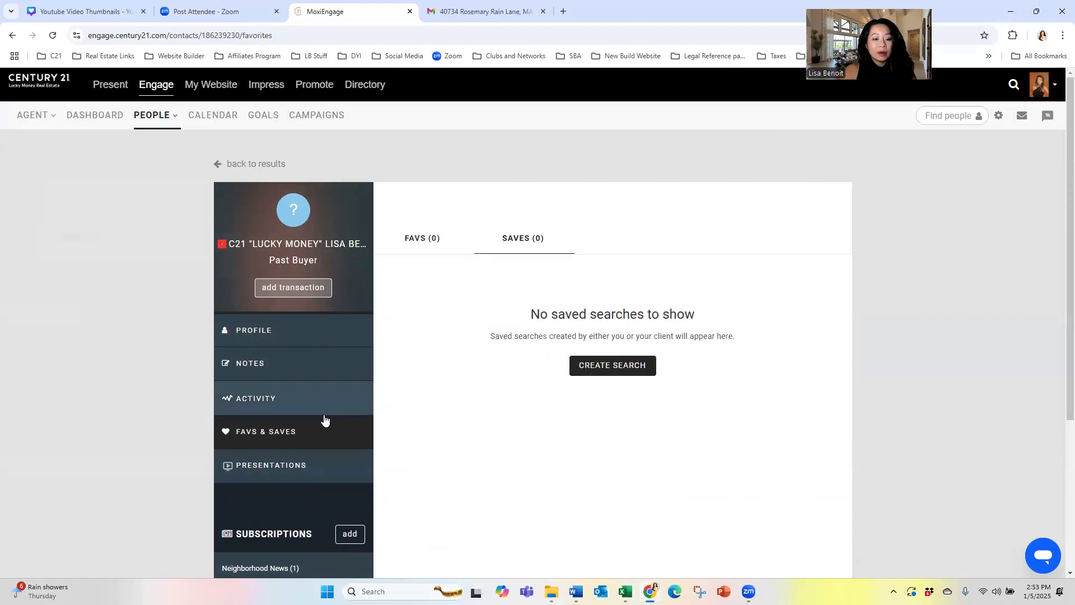
On the contact's Presentations page, review the presentation types, then dismiss the dialog without creating one.
{"action": "left_click", "coordinate": [299, 469]}
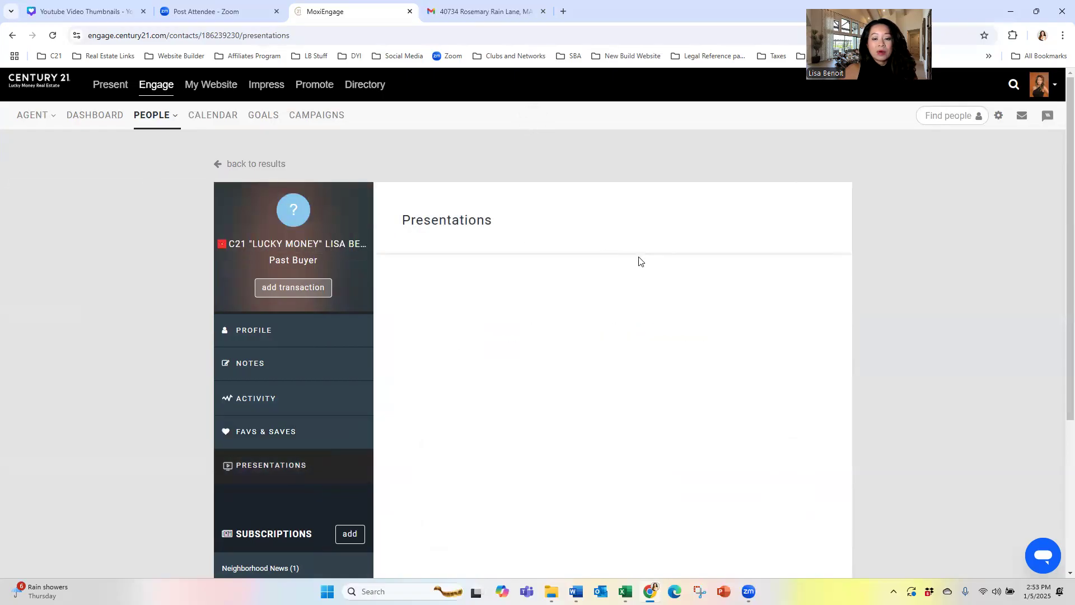
{"action": "scroll", "coordinate": [646, 261], "scroll_direction": "down", "scroll_amount": 1}
{"action": "scroll", "coordinate": [648, 261], "scroll_direction": "down", "scroll_amount": 1}
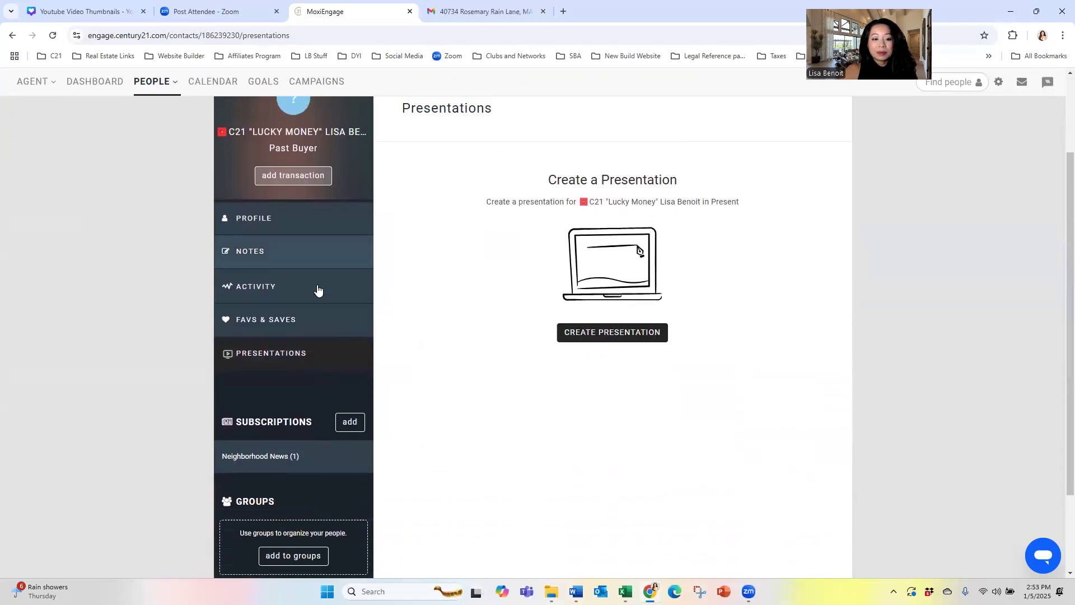
{"action": "left_click", "coordinate": [594, 338]}
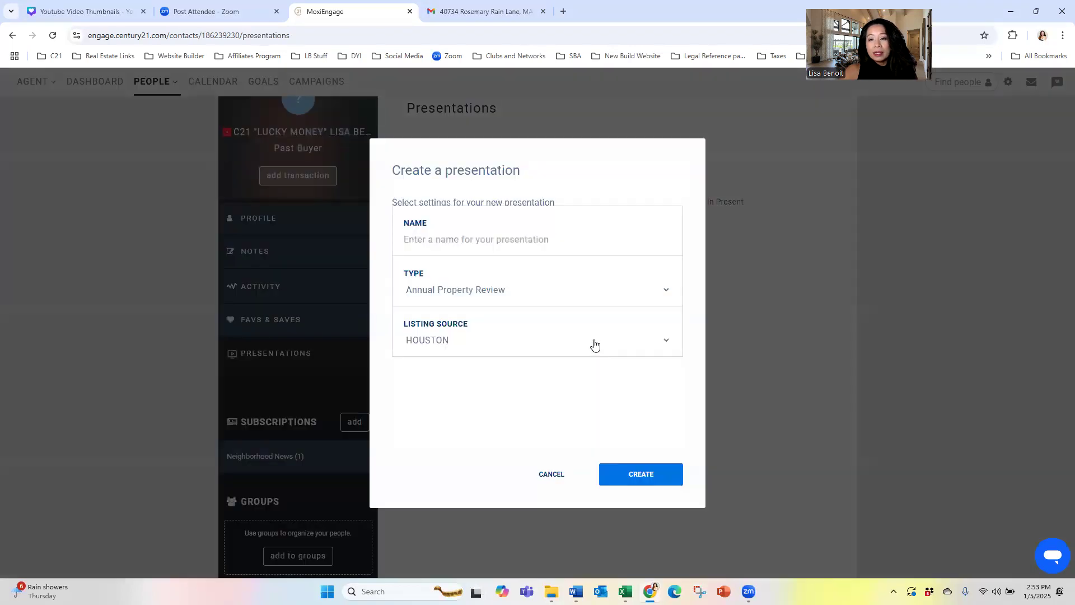
{"action": "left_click", "coordinate": [607, 290]}
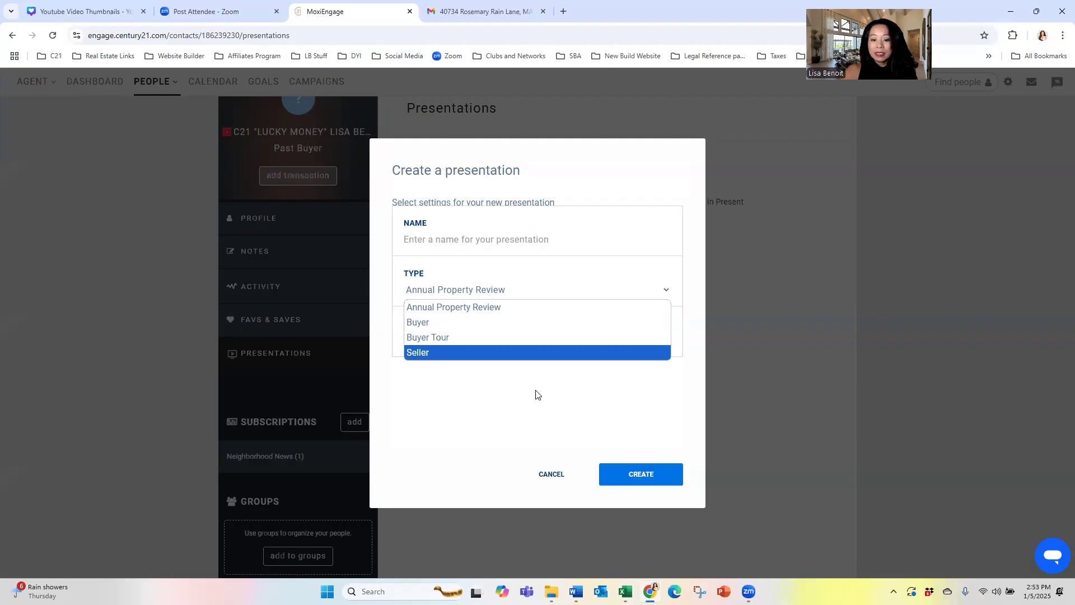
{"action": "left_click", "coordinate": [549, 407]}
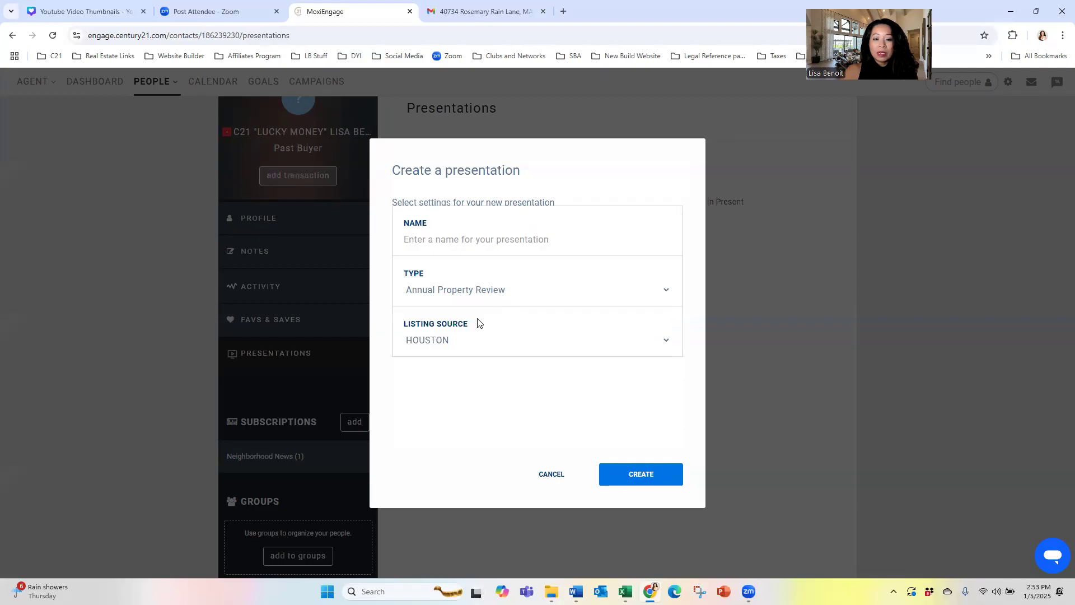
{"action": "left_click", "coordinate": [504, 295]}
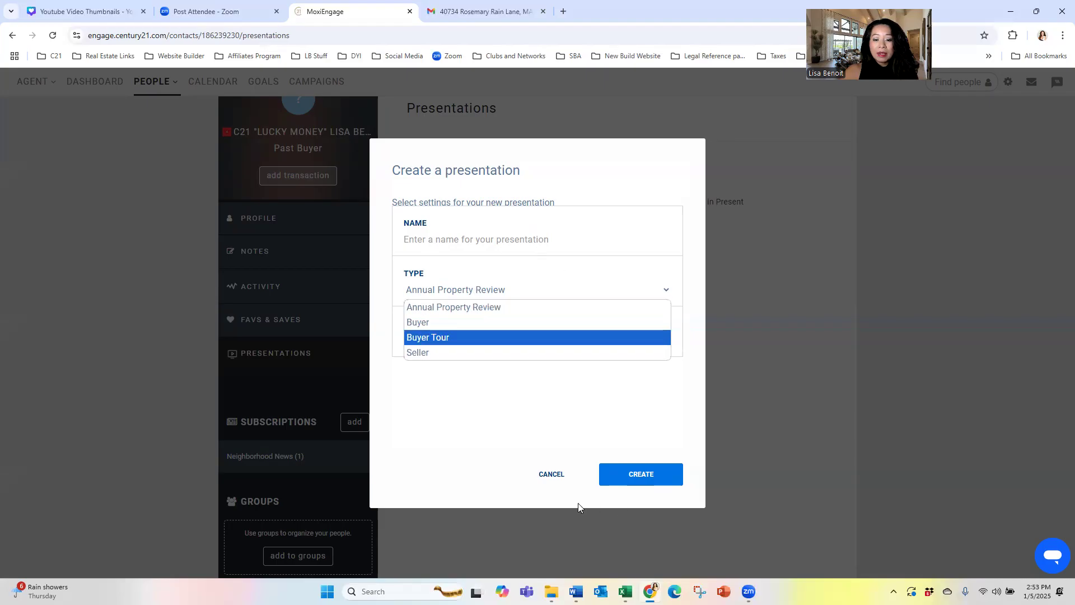
{"action": "left_click", "coordinate": [553, 475]}
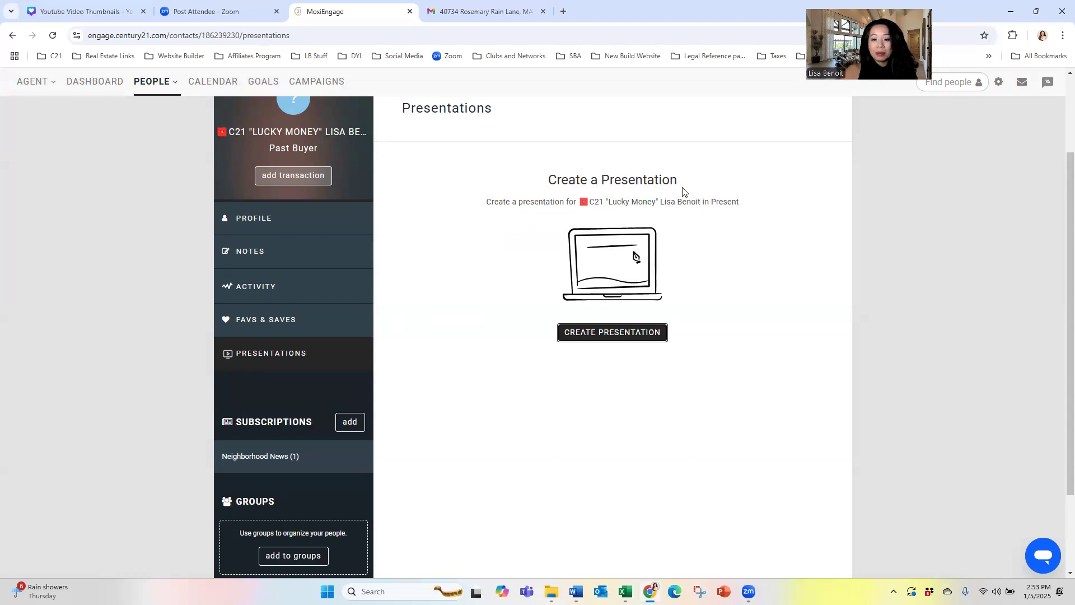
{"action": "scroll", "coordinate": [530, 222], "scroll_direction": "down", "scroll_amount": 2}
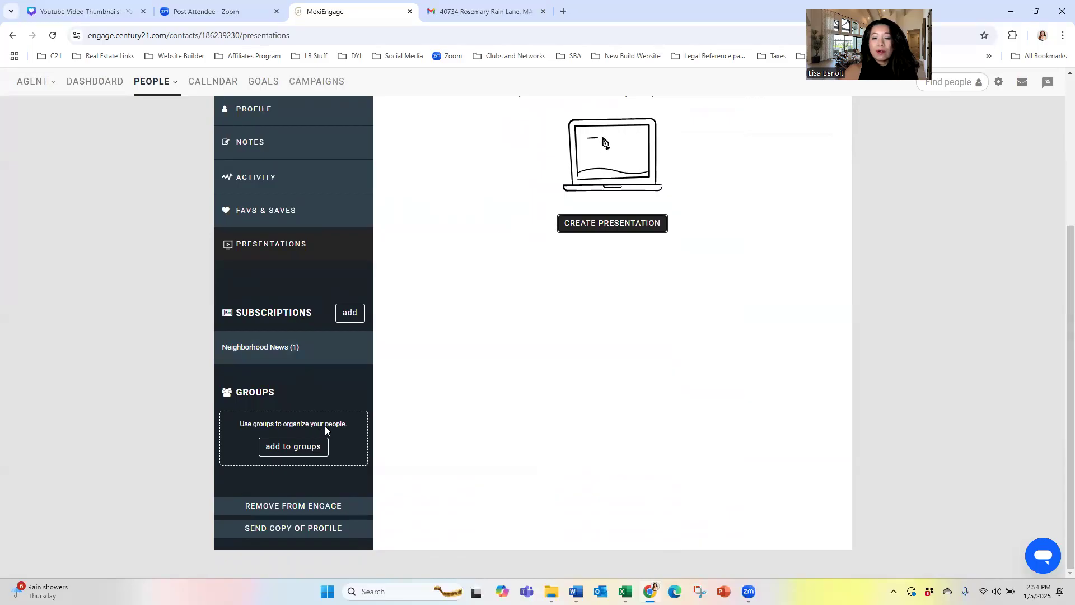
{"action": "scroll", "coordinate": [325, 426], "scroll_direction": "up", "scroll_amount": 4}
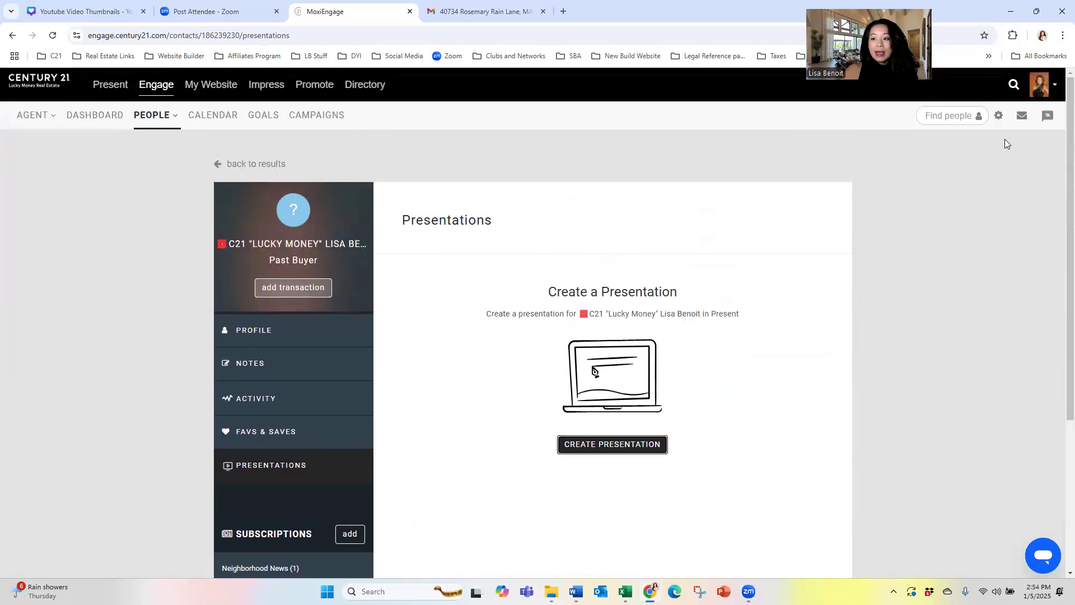